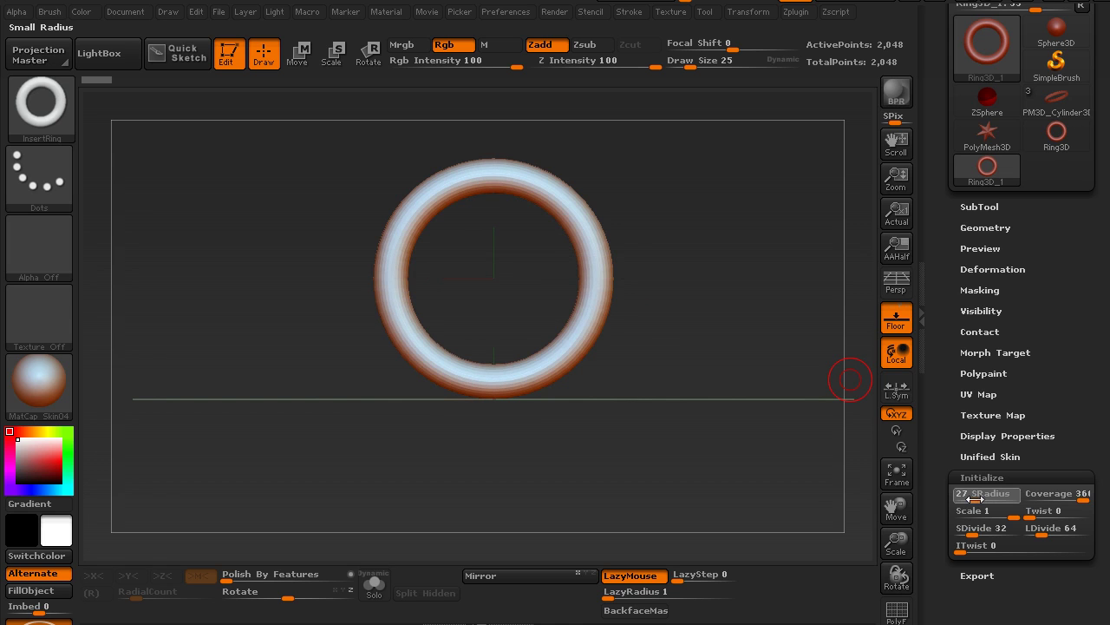
# Set the ring primitive's small radius to 24 and convert it to a PolyMesh3D.
pyautogui.moveTo(976, 499); pyautogui.dragTo(981, 499)
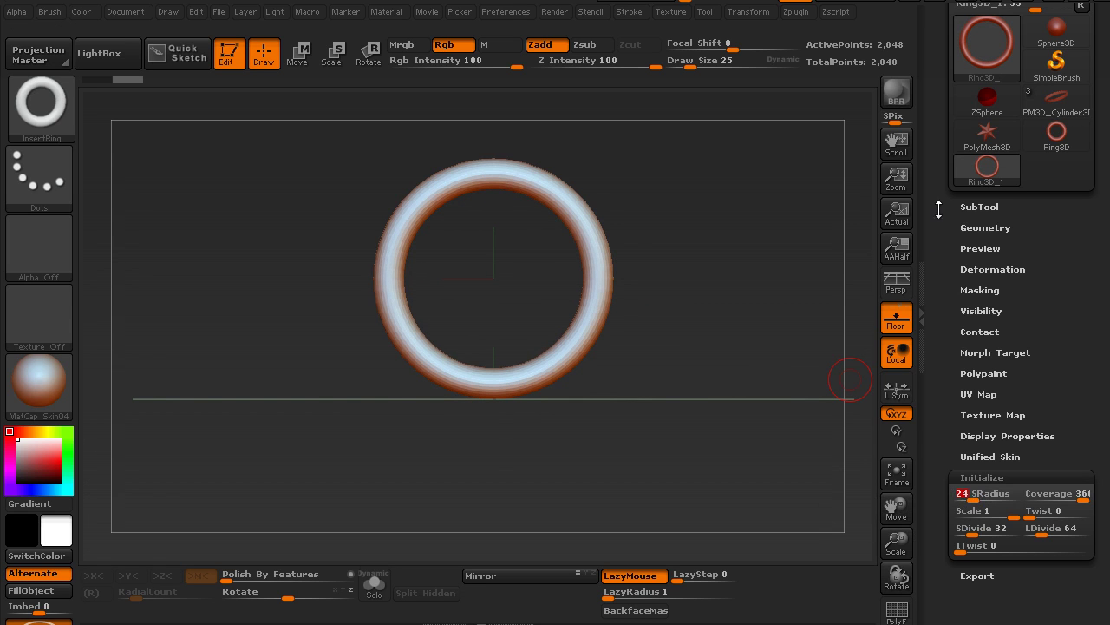
pyautogui.moveTo(939, 210); pyautogui.dragTo(943, 350)
pyautogui.click(1035, 73)
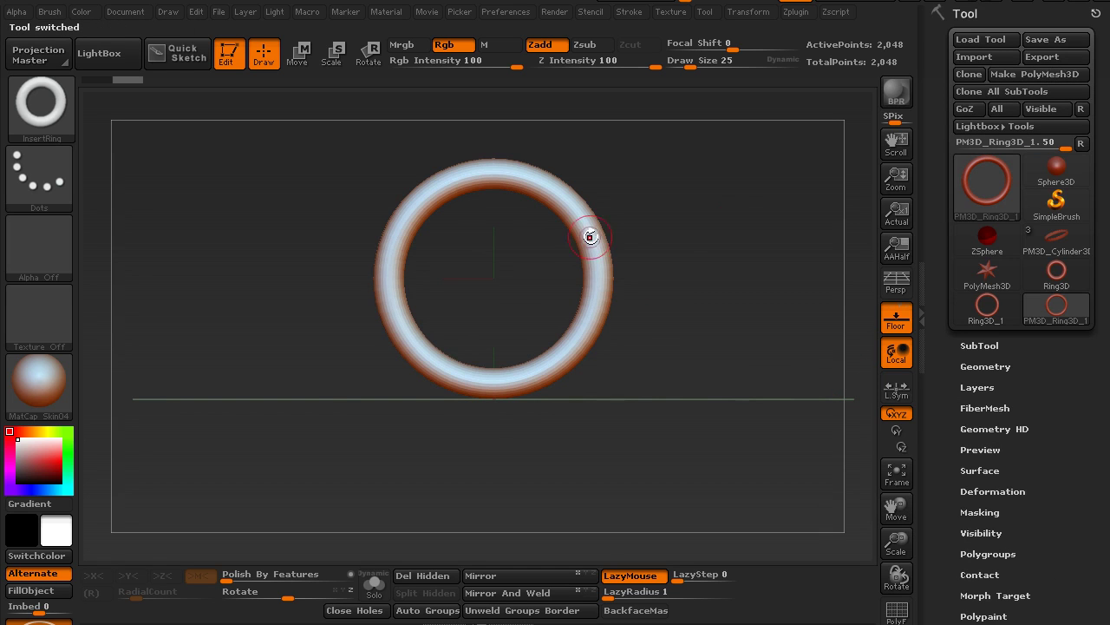
# Activate symmetry across both the X and Y axes and enlarge the brush to a draw size of 80.
pyautogui.press('x')
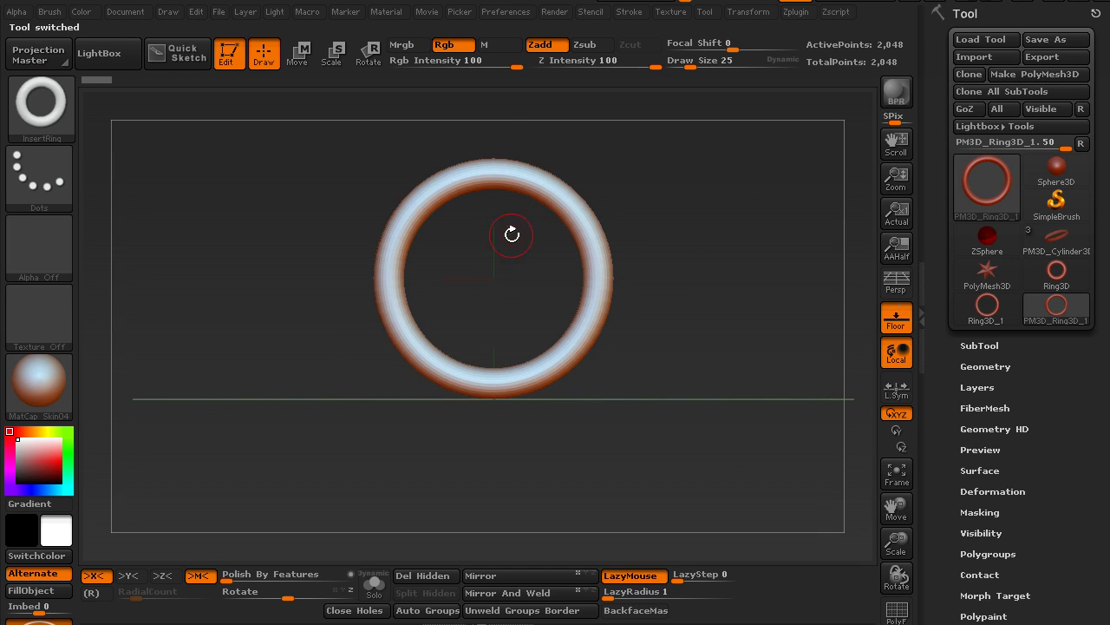
pyautogui.click(747, 13)
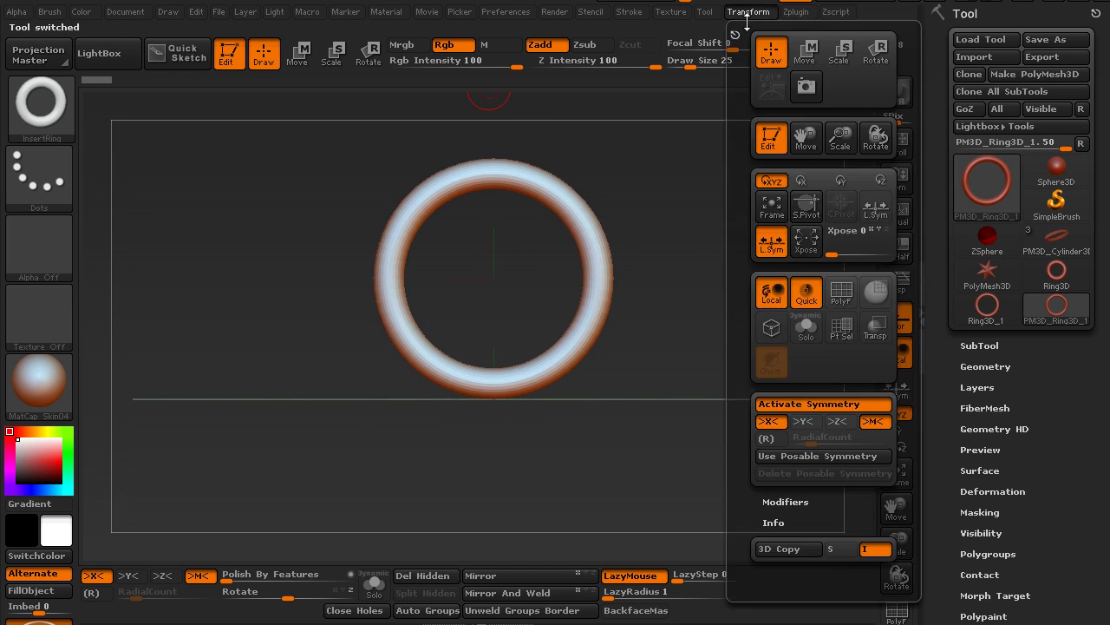
pyautogui.click(803, 422)
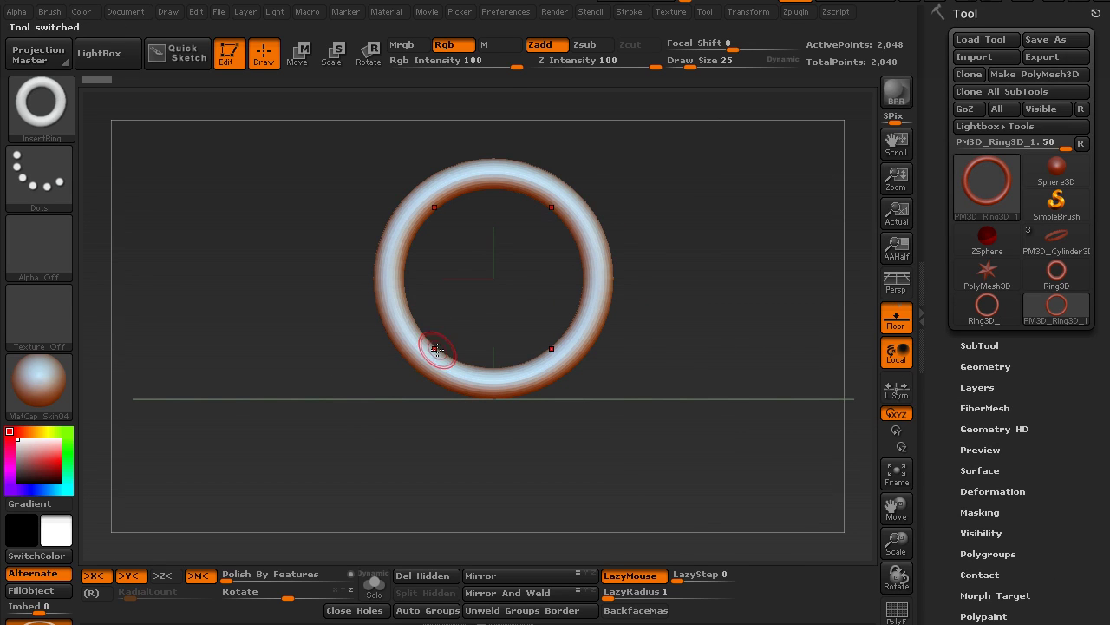
pyautogui.moveTo(456, 302); pyautogui.dragTo(471, 303)
pyautogui.moveTo(429, 340); pyautogui.dragTo(422, 363)
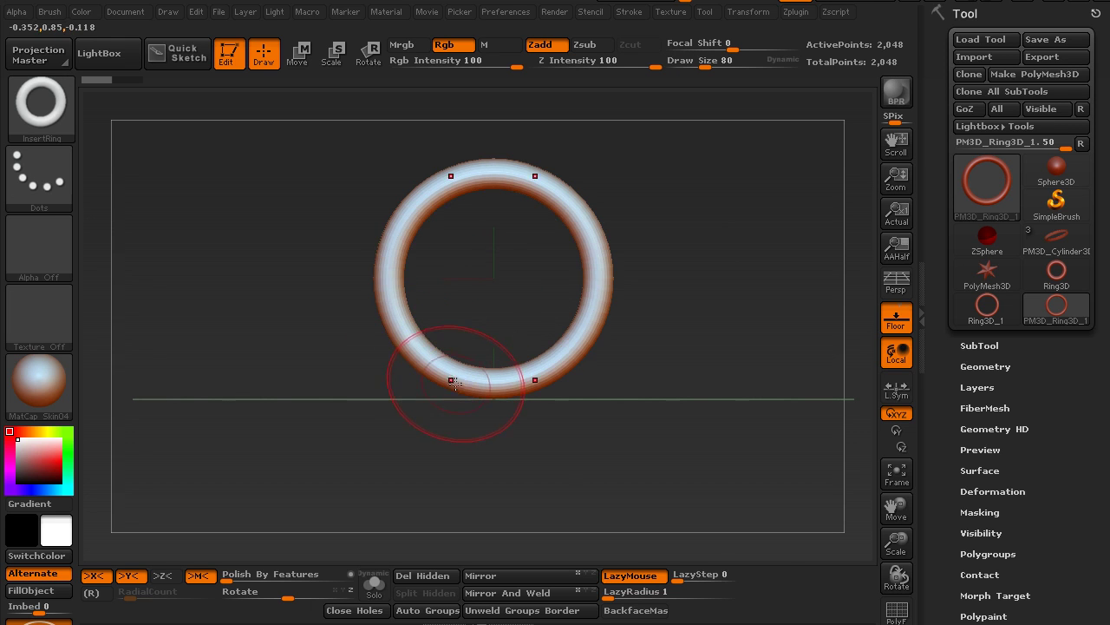
# Reshape the ring into a rounded square by pulling its corners outward using the Move brush at draw size 101.
pyautogui.press('b')
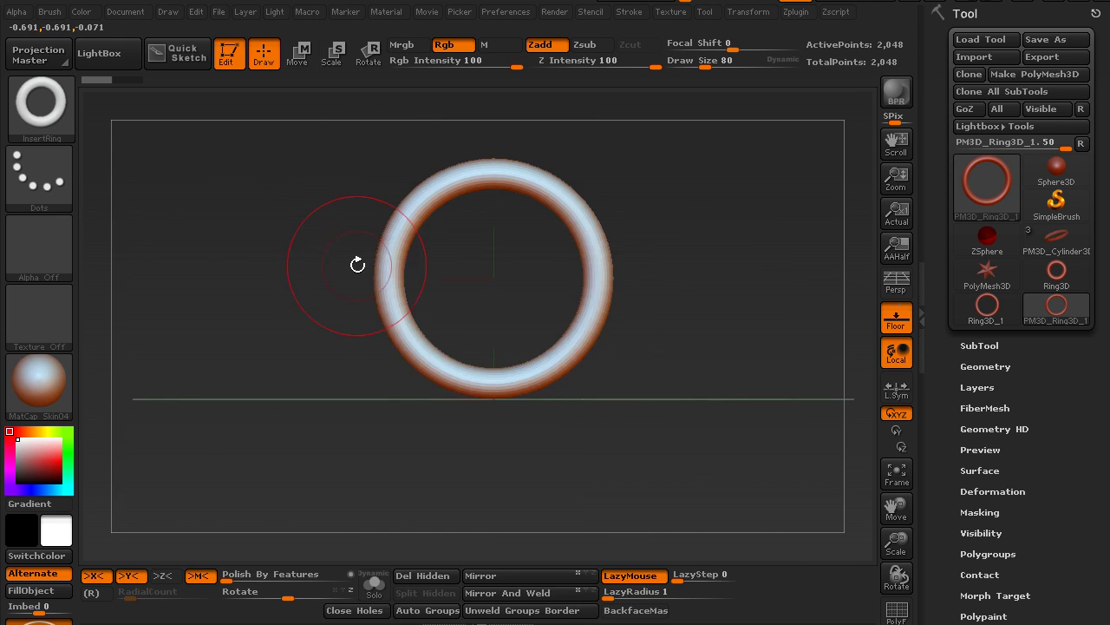
pyautogui.press('b')
pyautogui.press('m')
pyautogui.press('v')
pyautogui.press('s')
pyautogui.moveTo(424, 360); pyautogui.dragTo(389, 383)
pyautogui.moveTo(488, 385); pyautogui.dragTo(489, 381)
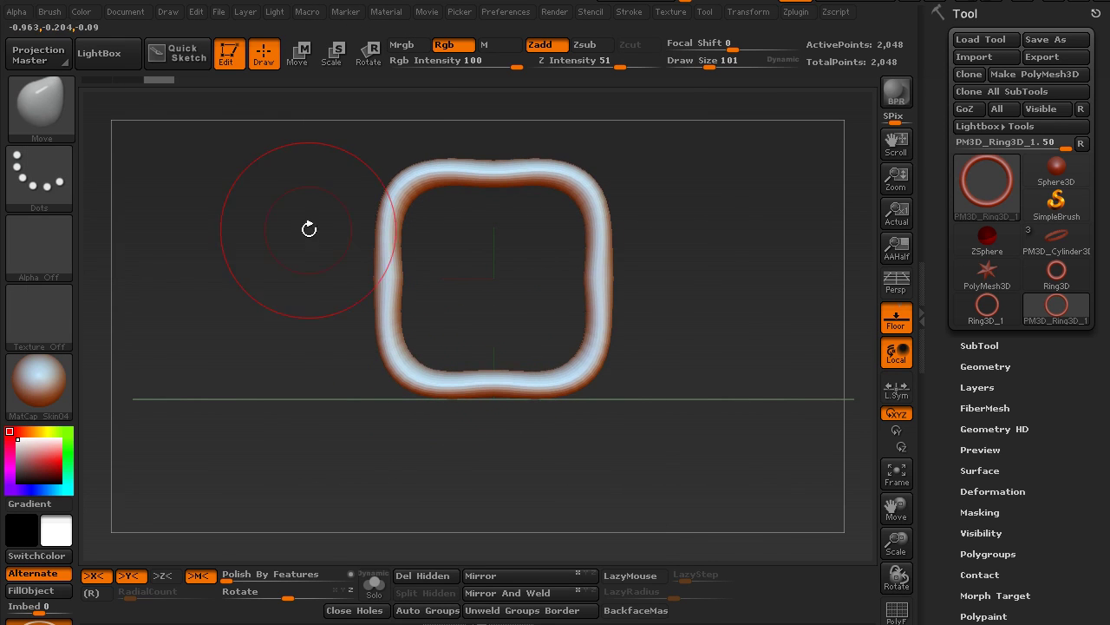
pyautogui.click(57, 110)
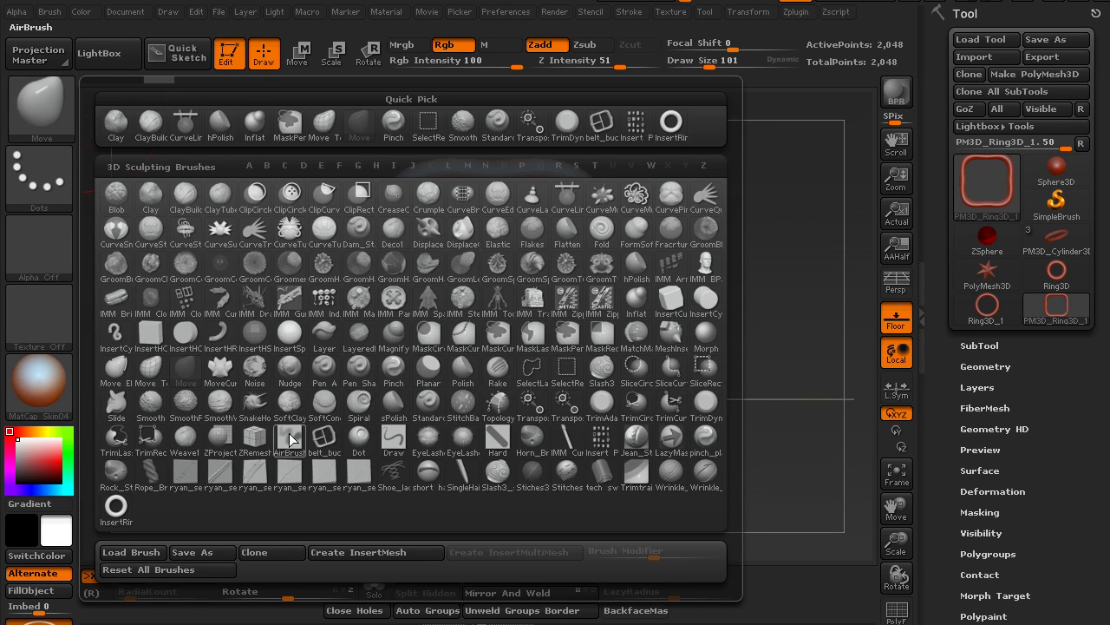
pyautogui.click(330, 444)
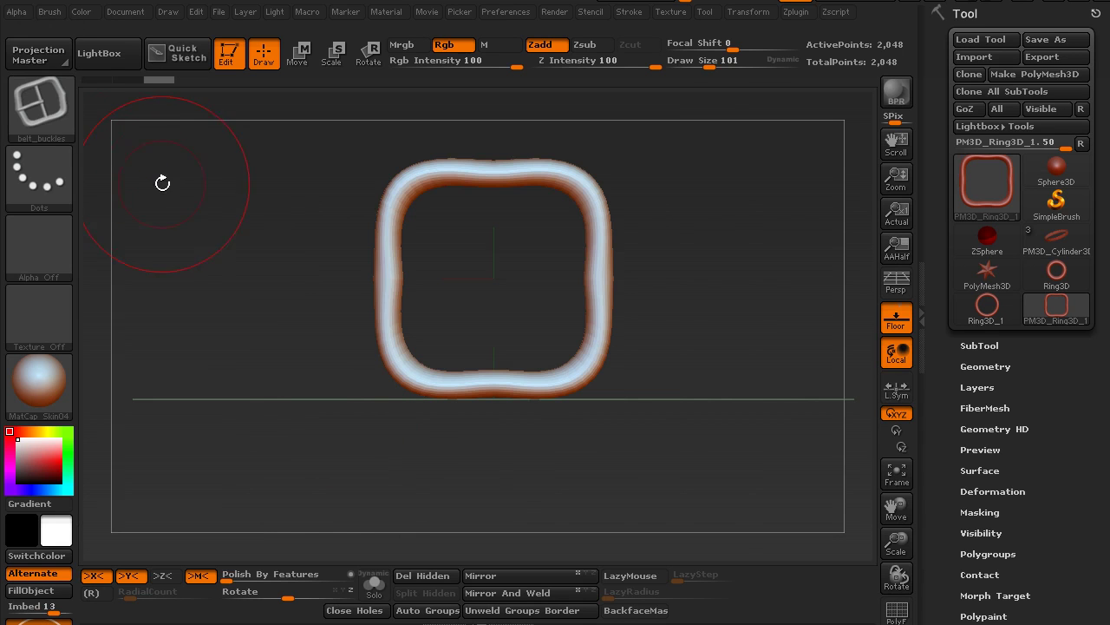
pyautogui.press('m')
pyautogui.click(189, 254)
pyautogui.moveTo(458, 173); pyautogui.dragTo(492, 227)
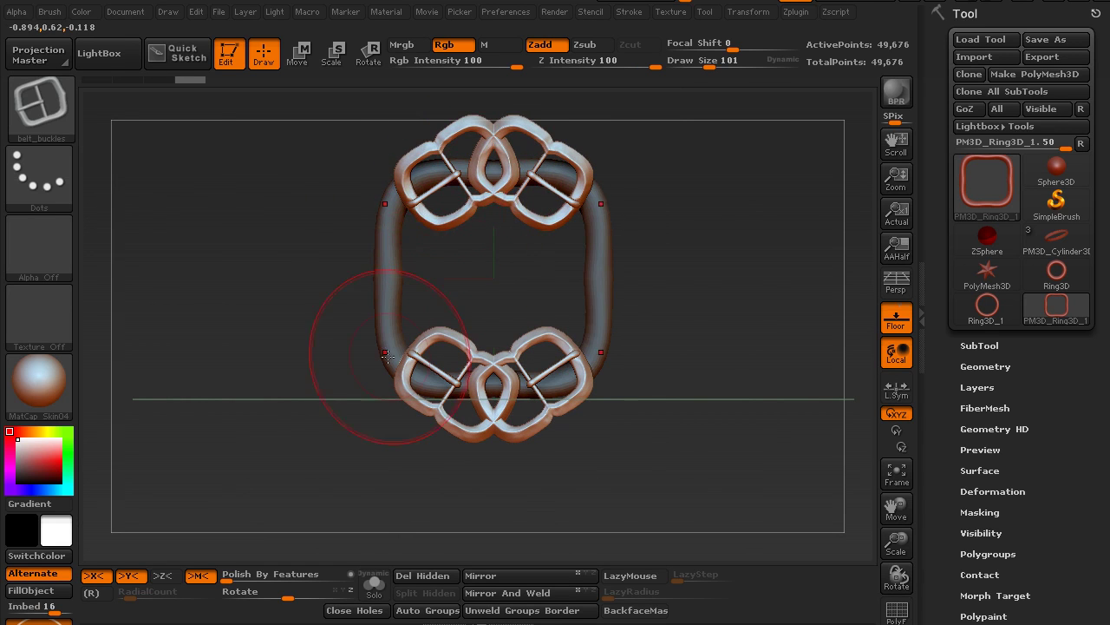
pyautogui.hotkey('ctrl', 'z')
# Pull a small point outward at the middle of the frame's left and right sides using the Move brush at draw size 43.
pyautogui.moveTo(347, 260); pyautogui.dragTo(303, 311)
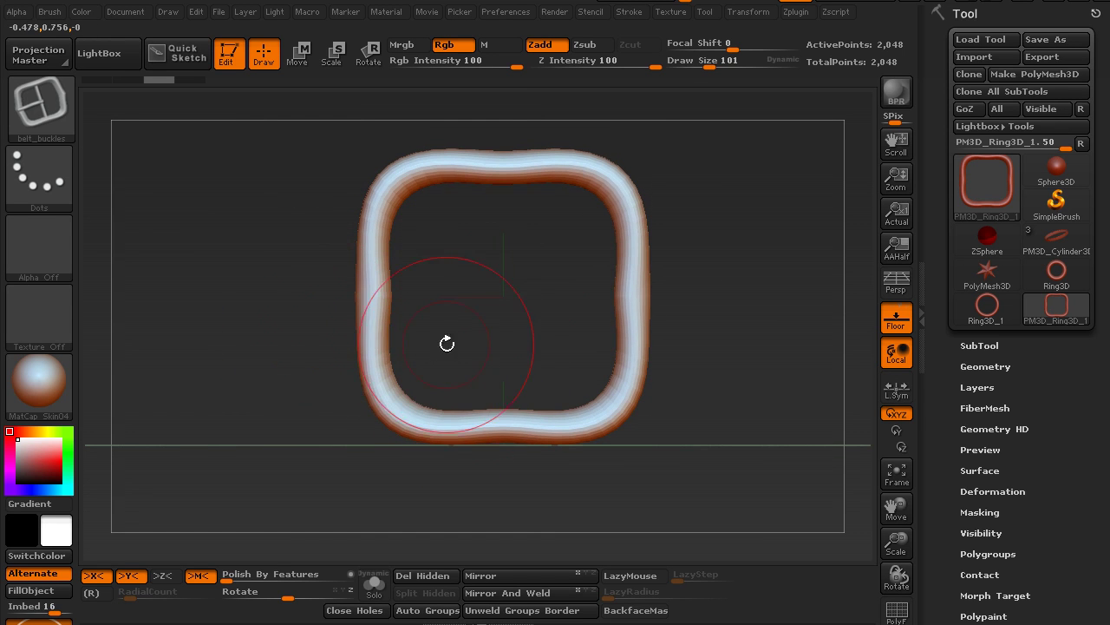
pyautogui.press('b')
pyautogui.press('m')
pyautogui.press('v')
pyautogui.press('s')
pyautogui.moveTo(339, 311)
pyautogui.mouseDown()
pyautogui.moveTo(325, 314)
pyautogui.moveTo(348, 297)
pyautogui.mouseUp()
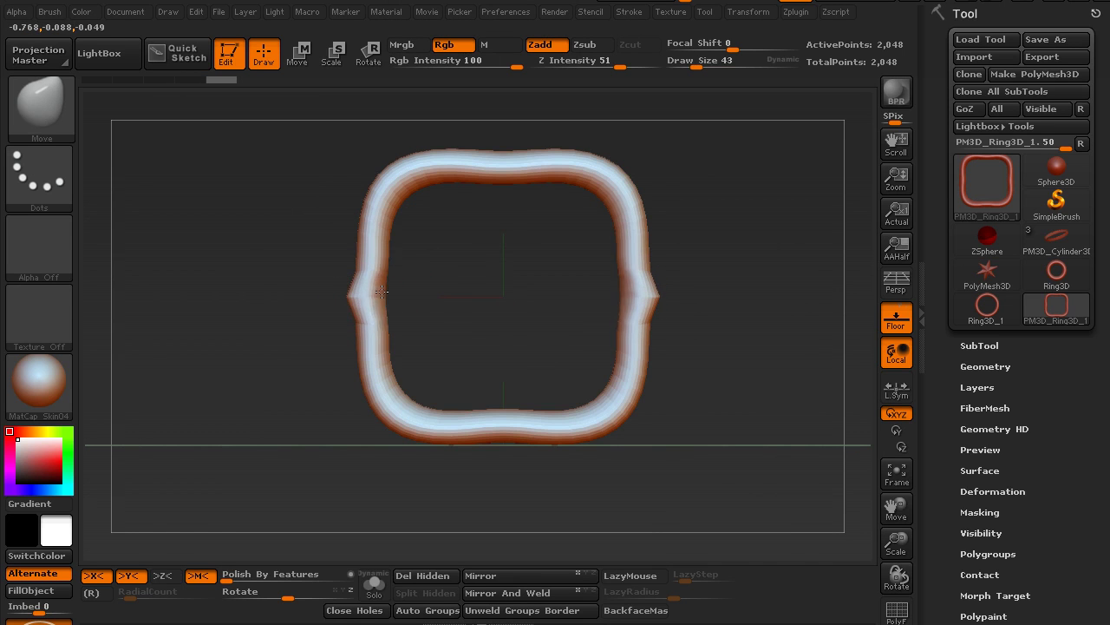
# Draw a vertical Move transpose line from the centre of the frame seen edge-on and adjust the frame with it.
pyautogui.moveTo(436, 279)
pyautogui.mouseDown()
pyautogui.moveTo(474, 243)
pyautogui.moveTo(476, 258)
pyautogui.moveTo(460, 256)
pyautogui.moveTo(440, 200)
pyautogui.moveTo(433, 78)
pyautogui.moveTo(472, 177)
pyautogui.moveTo(425, 290)
pyautogui.moveTo(493, 347)
pyautogui.moveTo(489, 490)
pyautogui.mouseUp()
pyautogui.click(306, 56)
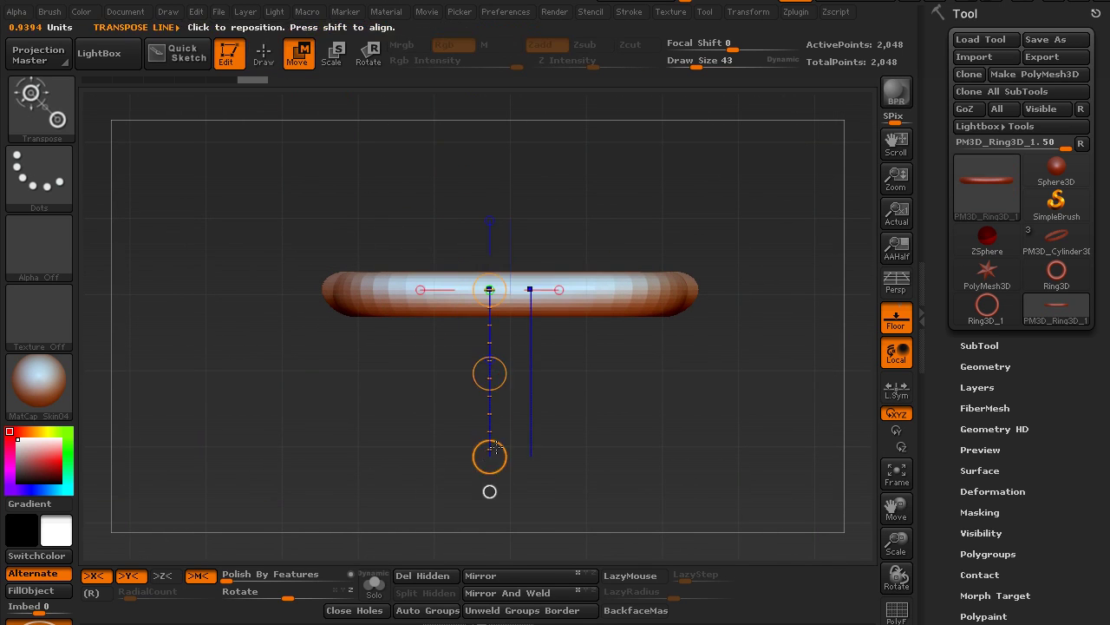
pyautogui.moveTo(490, 291)
pyautogui.mouseDown()
pyautogui.moveTo(489, 307)
pyautogui.moveTo(491, 292)
pyautogui.moveTo(492, 304)
pyautogui.moveTo(507, 296)
pyautogui.mouseUp()
pyautogui.moveTo(544, 226); pyautogui.dragTo(532, 308)
pyautogui.keyDown('shift'); pyautogui.moveTo(399, 358); pyautogui.dragTo(394, 516); pyautogui.keyUp('shift')
pyautogui.keyDown('alt'); pyautogui.moveTo(458, 320); pyautogui.dragTo(446, 279); pyautogui.keyUp('alt')
# Subdivide the frame once and delete its lower subdivision level.
pyautogui.hotkey('ctrl', 'd')
pyautogui.click(985, 367)
pyautogui.click(978, 257)
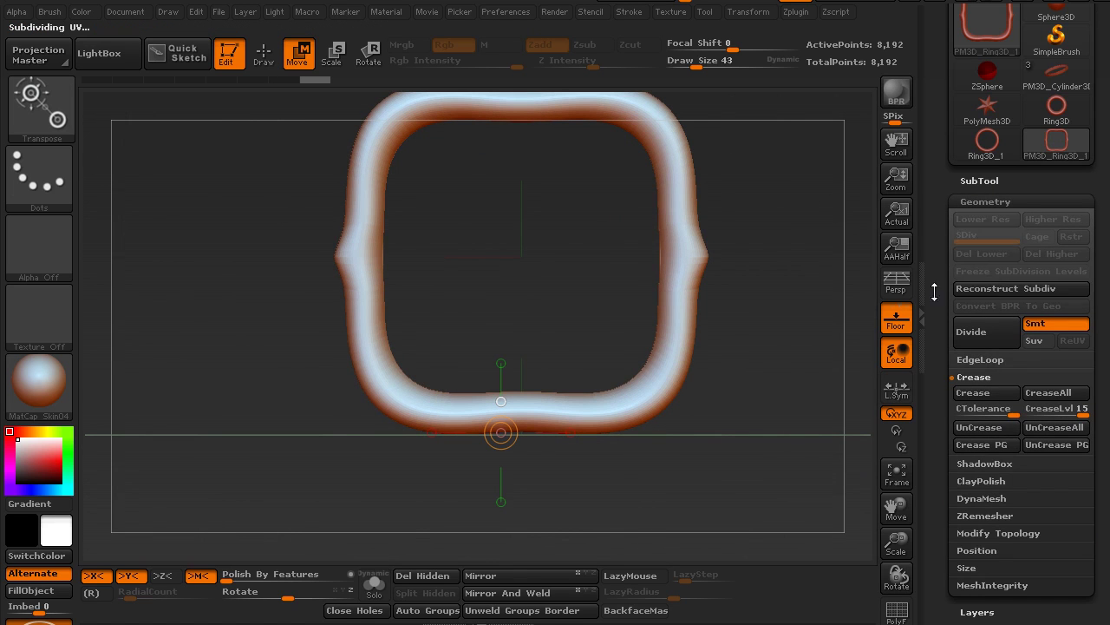
# Select the TrimDynamic brush and test trimming strokes on the side of the frame, undoing the last stroke.
pyautogui.press('b')
pyautogui.press('t')
pyautogui.press('d')
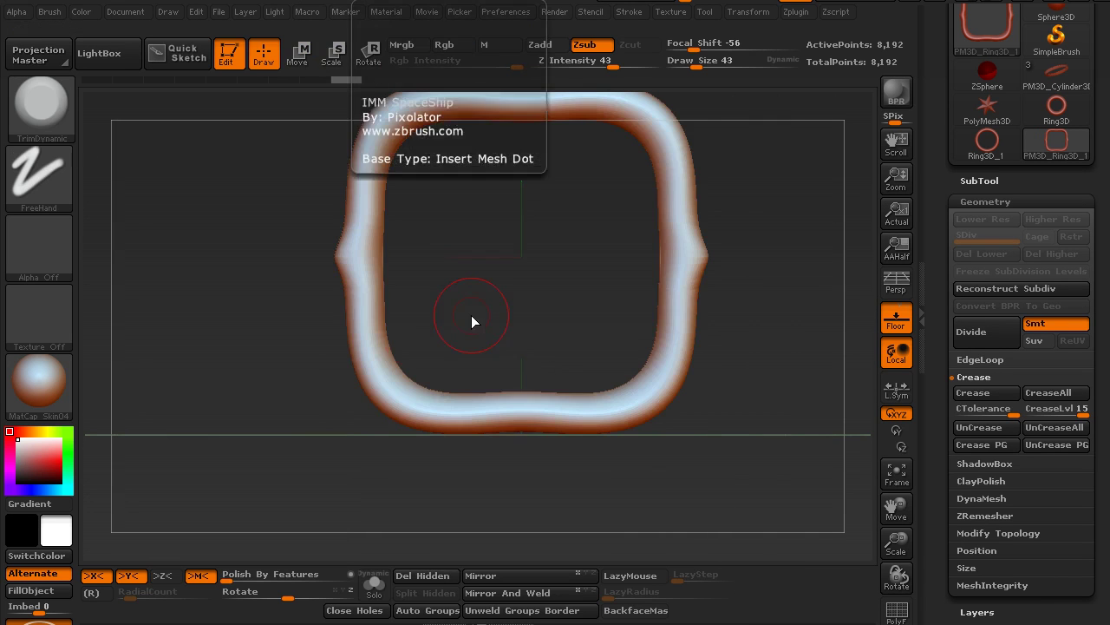
pyautogui.keyDown('alt'); pyautogui.moveTo(315, 323); pyautogui.dragTo(325, 346); pyautogui.keyUp('alt')
pyautogui.press('s')
pyautogui.moveTo(359, 380); pyautogui.dragTo(344, 208)
pyautogui.moveTo(354, 290); pyautogui.dragTo(363, 287)
pyautogui.hotkey('ctrl', 'z')
# Flatten the frame's inner faces using TrimDynamic strokes at draw size 73.
pyautogui.press('s')
pyautogui.moveTo(349, 337); pyautogui.dragTo(344, 234)
pyautogui.moveTo(389, 305)
pyautogui.mouseDown()
pyautogui.moveTo(419, 317)
pyautogui.moveTo(388, 314)
pyautogui.mouseUp()
pyautogui.moveTo(334, 360)
pyautogui.mouseDown()
pyautogui.moveTo(310, 311)
pyautogui.moveTo(307, 236)
pyautogui.moveTo(322, 270)
pyautogui.mouseUp()
pyautogui.moveTo(423, 287)
pyautogui.mouseDown()
pyautogui.moveTo(414, 123)
pyautogui.moveTo(318, 305)
pyautogui.mouseUp()
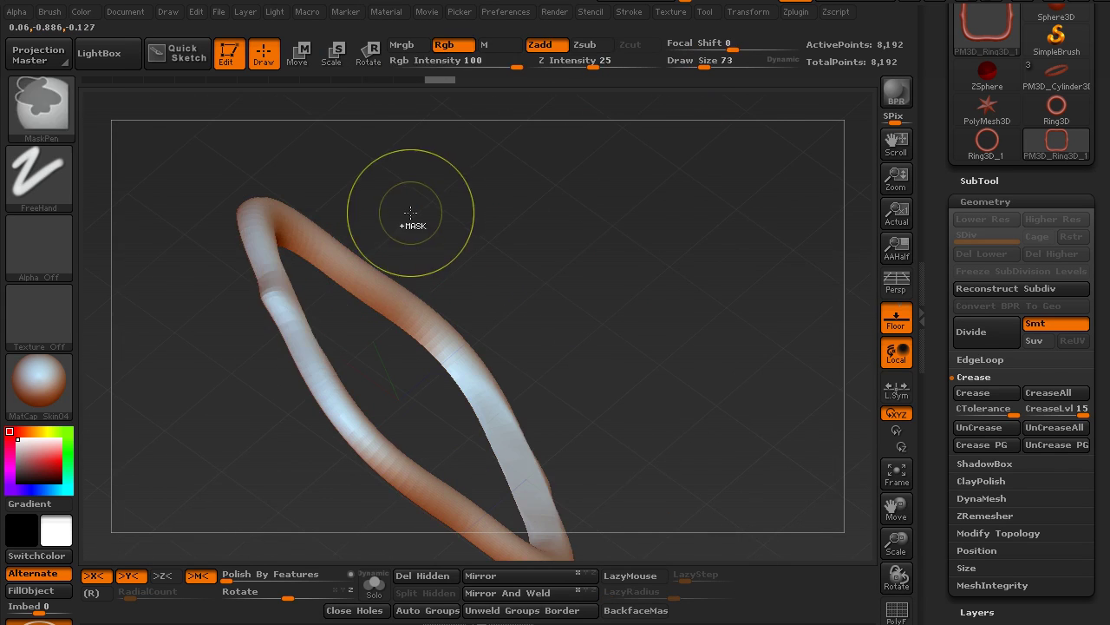
pyautogui.moveTo(493, 193)
pyautogui.mouseDown()
pyautogui.moveTo(387, 295)
pyautogui.moveTo(396, 373)
pyautogui.moveTo(362, 399)
pyautogui.moveTo(392, 448)
pyautogui.mouseUp()
pyautogui.moveTo(448, 377)
pyautogui.mouseDown()
pyautogui.moveTo(372, 456)
pyautogui.moveTo(459, 481)
pyautogui.moveTo(474, 289)
pyautogui.moveTo(450, 336)
pyautogui.moveTo(416, 330)
pyautogui.moveTo(362, 345)
pyautogui.mouseUp()
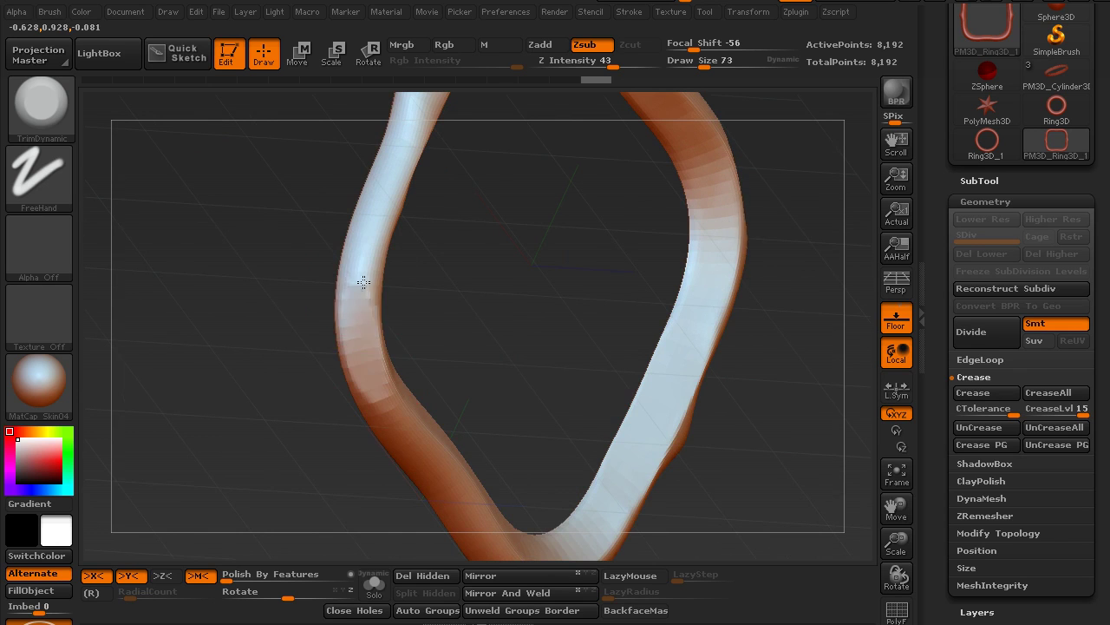
# Trim the outer edge of the frame flat around the corner and the side point.
pyautogui.moveTo(422, 191); pyautogui.dragTo(391, 315)
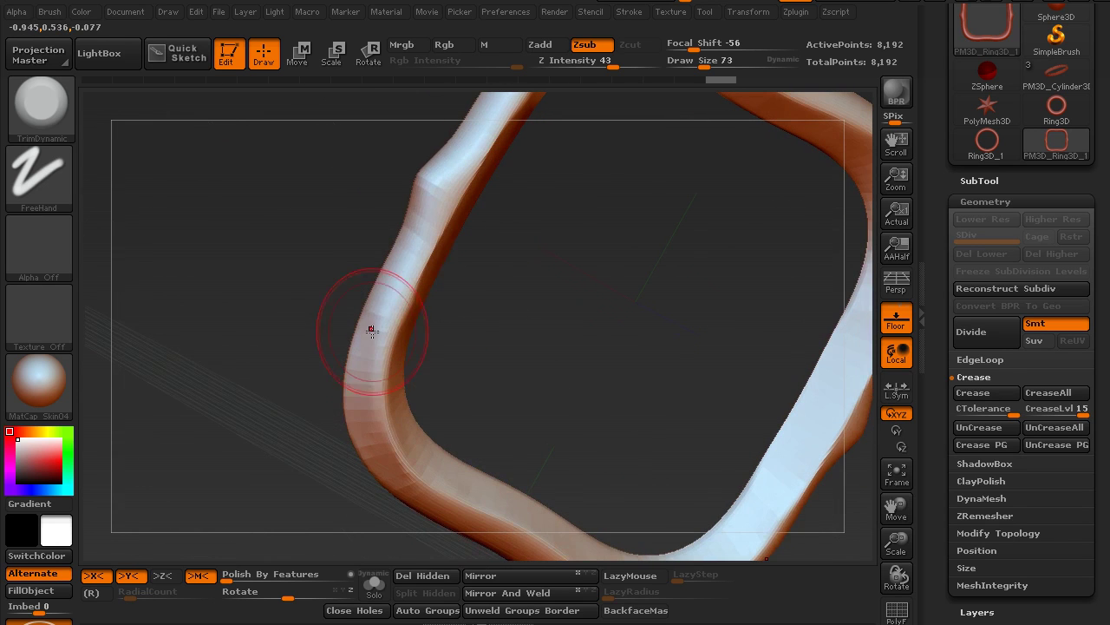
pyautogui.moveTo(417, 228); pyautogui.dragTo(438, 189)
pyautogui.moveTo(527, 306)
pyautogui.mouseDown()
pyautogui.moveTo(509, 164)
pyautogui.moveTo(496, 248)
pyautogui.mouseUp()
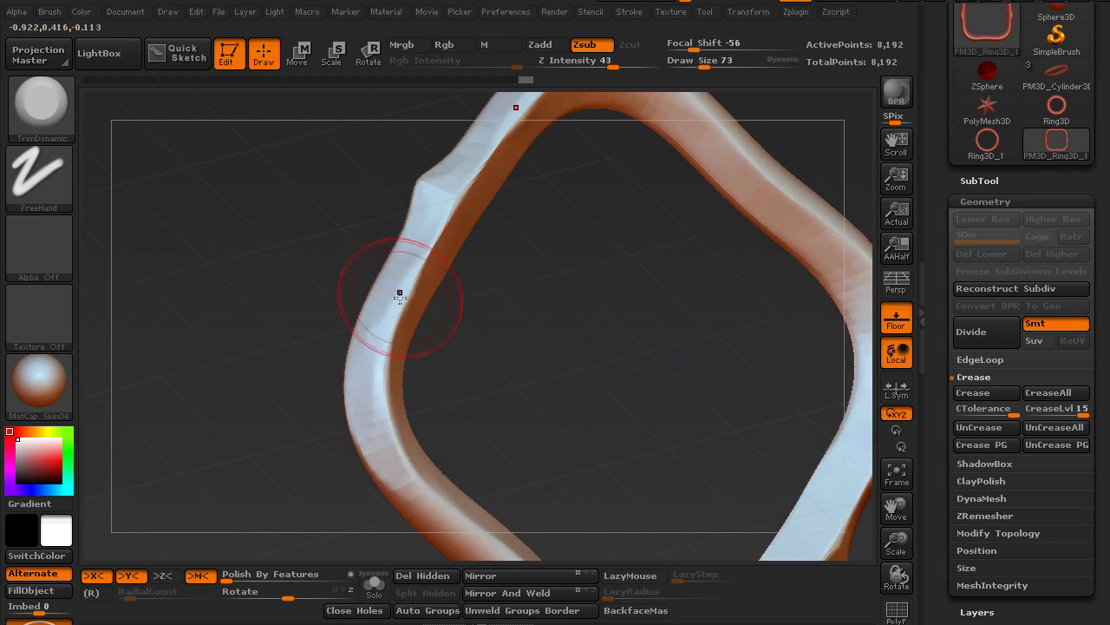
# Smooth the trimmed facets around the frame and finish shaping its bevelled faces.
pyautogui.keyDown('shift'); pyautogui.moveTo(391, 329); pyautogui.dragTo(412, 239); pyautogui.keyUp('shift')
pyautogui.keyDown('alt'); pyautogui.moveTo(495, 399); pyautogui.dragTo(498, 255); pyautogui.keyUp('alt')
pyautogui.moveTo(434, 337)
pyautogui.mouseDown()
pyautogui.moveTo(441, 373)
pyautogui.moveTo(432, 375)
pyautogui.moveTo(524, 441)
pyautogui.mouseUp()
pyautogui.moveTo(524, 347); pyautogui.dragTo(552, 353)
pyautogui.keyDown('shift'); pyautogui.moveTo(512, 436); pyautogui.dragTo(404, 354); pyautogui.keyUp('shift')
pyautogui.moveTo(528, 337); pyautogui.dragTo(550, 385)
pyautogui.moveTo(491, 379); pyautogui.dragTo(478, 370)
pyautogui.moveTo(610, 308); pyautogui.dragTo(505, 223)
# Switch to Scale mode and place the transpose line on the frame's top edge.
pyautogui.click(341, 65)
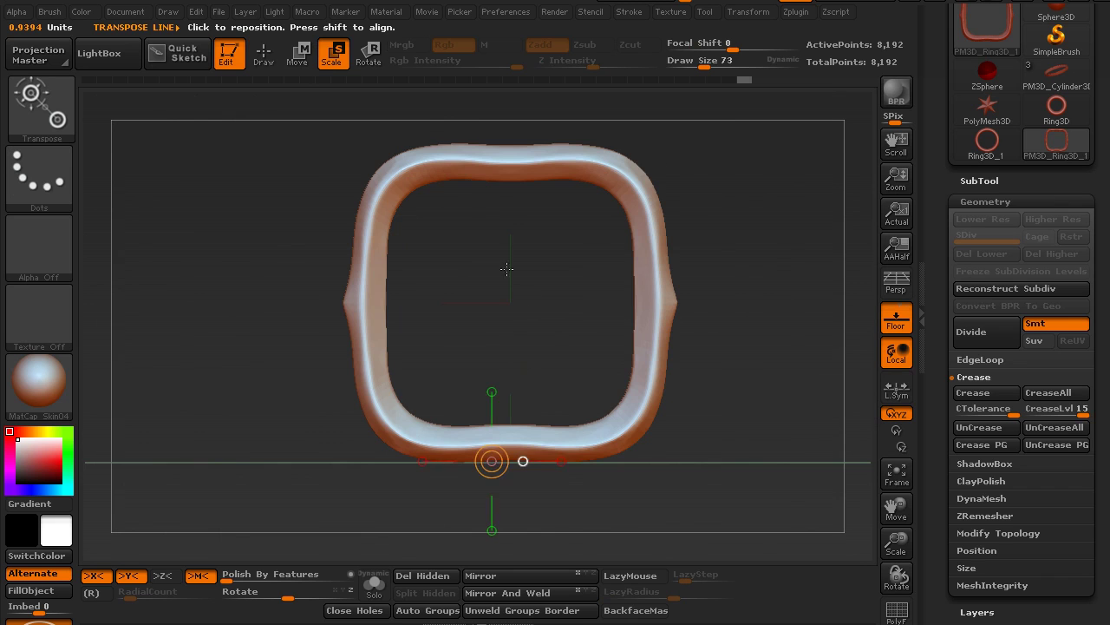
pyautogui.click(492, 145)
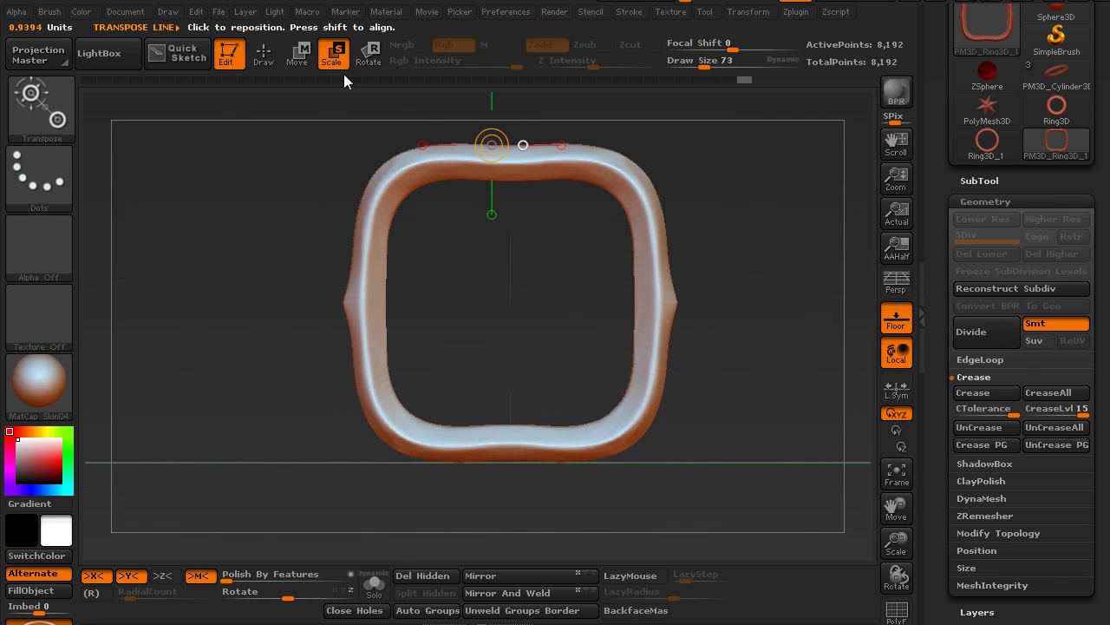
pyautogui.keyDown('alt'); pyautogui.moveTo(530, 311); pyautogui.dragTo(531, 347); pyautogui.keyUp('alt')
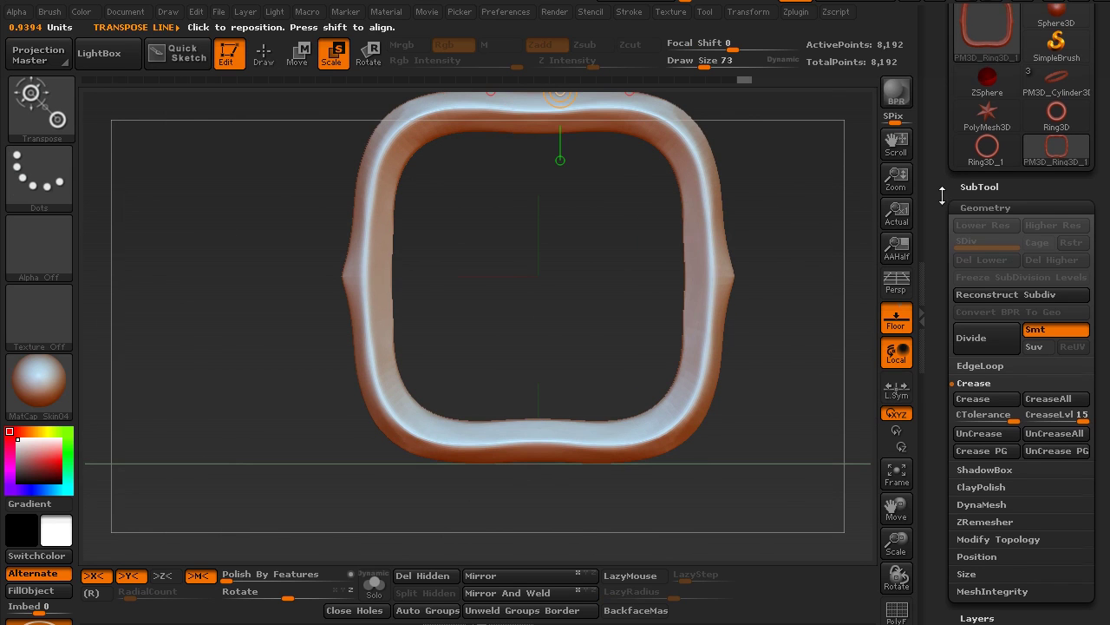
# Insert the PM3D_Cylinder3D mesh as a new subtool alongside the frame.
pyautogui.click(976, 181)
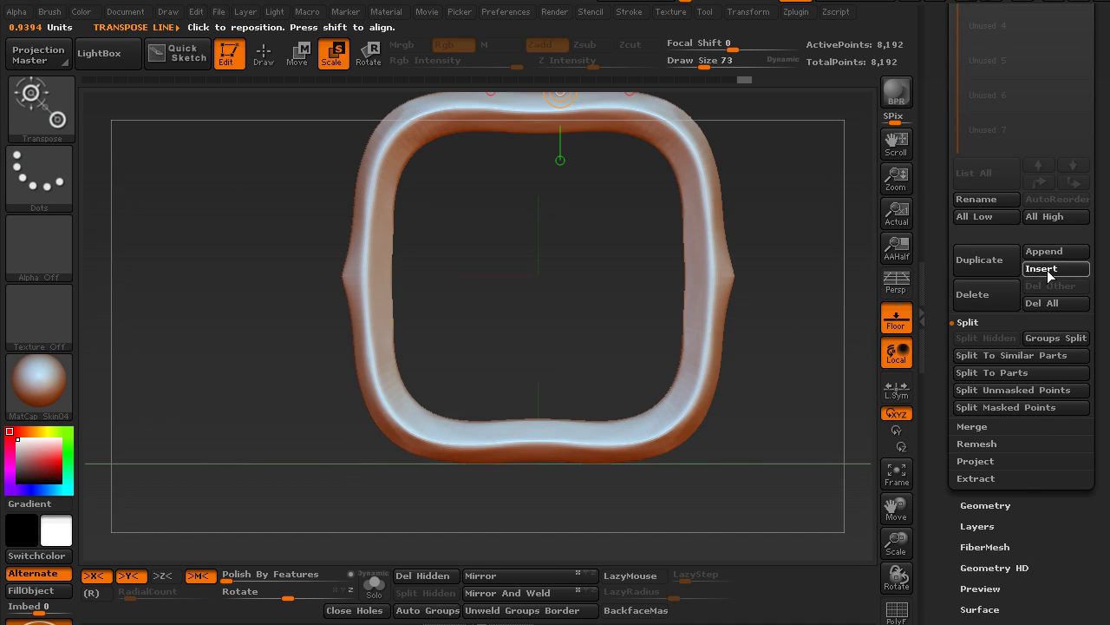
pyautogui.click(1050, 270)
pyautogui.click(548, 351)
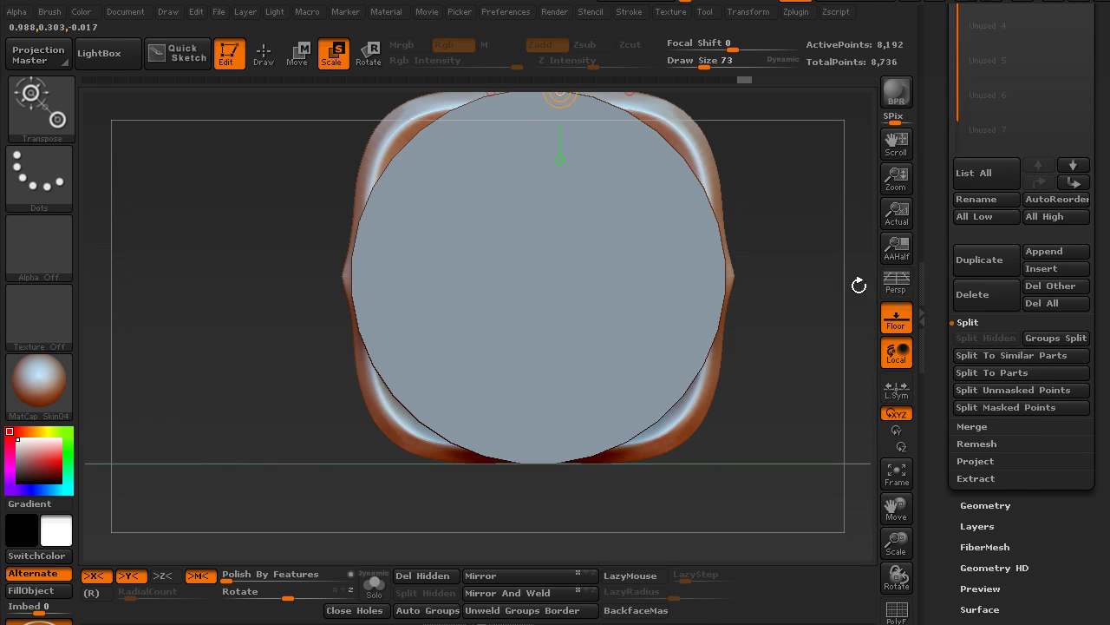
pyautogui.scroll(-10, 955, 322)
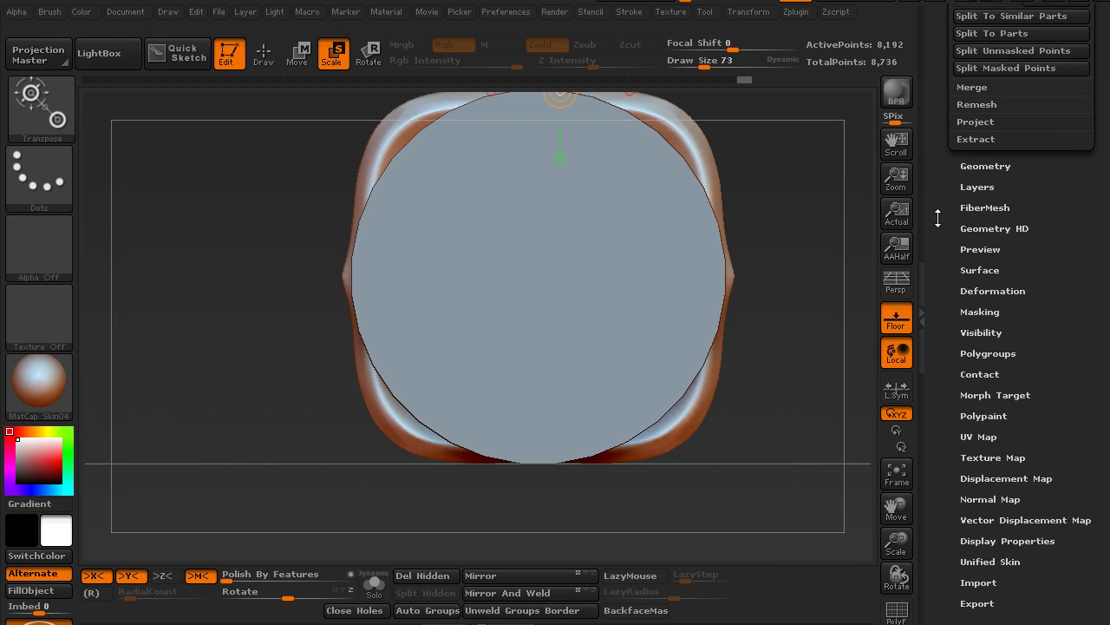
pyautogui.click(977, 252)
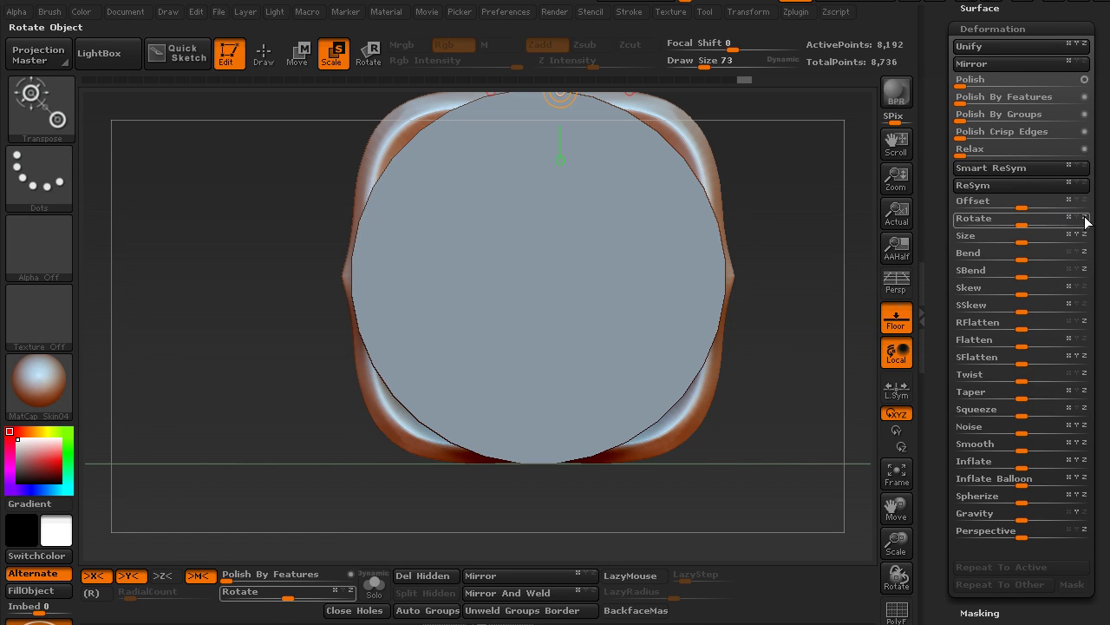
pyautogui.click(986, 221)
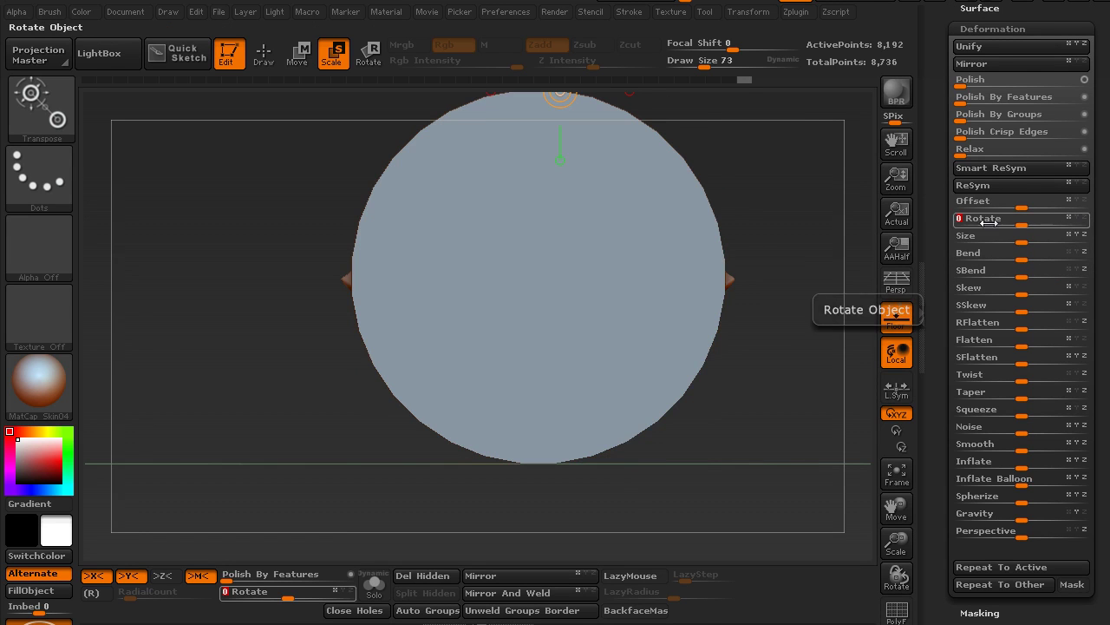
pyautogui.hotkey('ctrl', 'z')
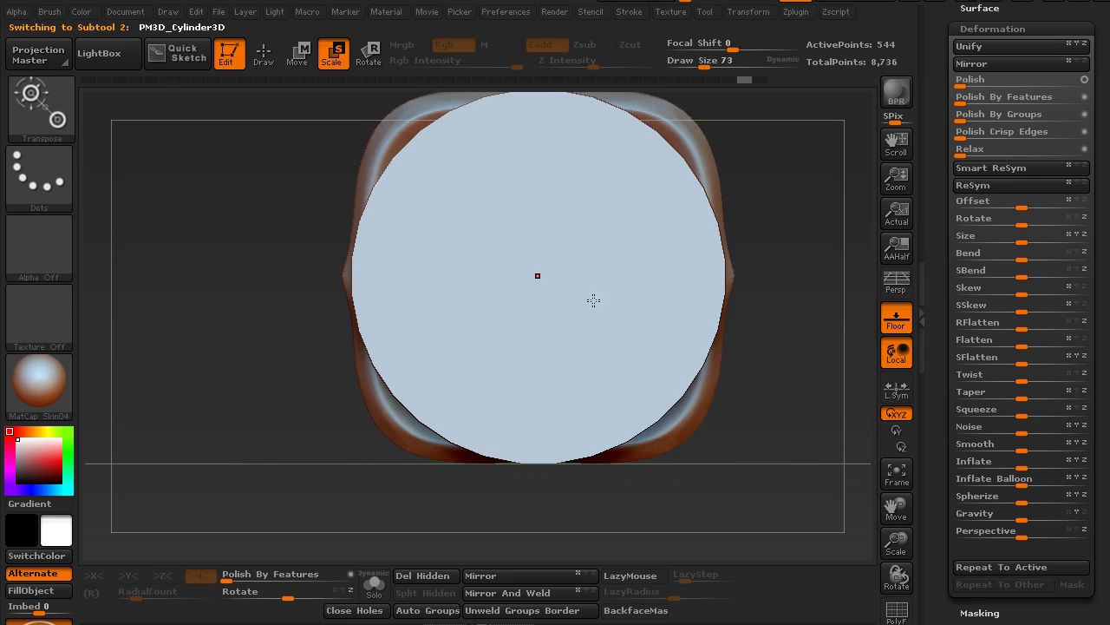
# Rotate the cylinder subtool 90 degrees about the X axis and shrink it uniformly to a small piece at the frame's centre.
pyautogui.click(971, 219)
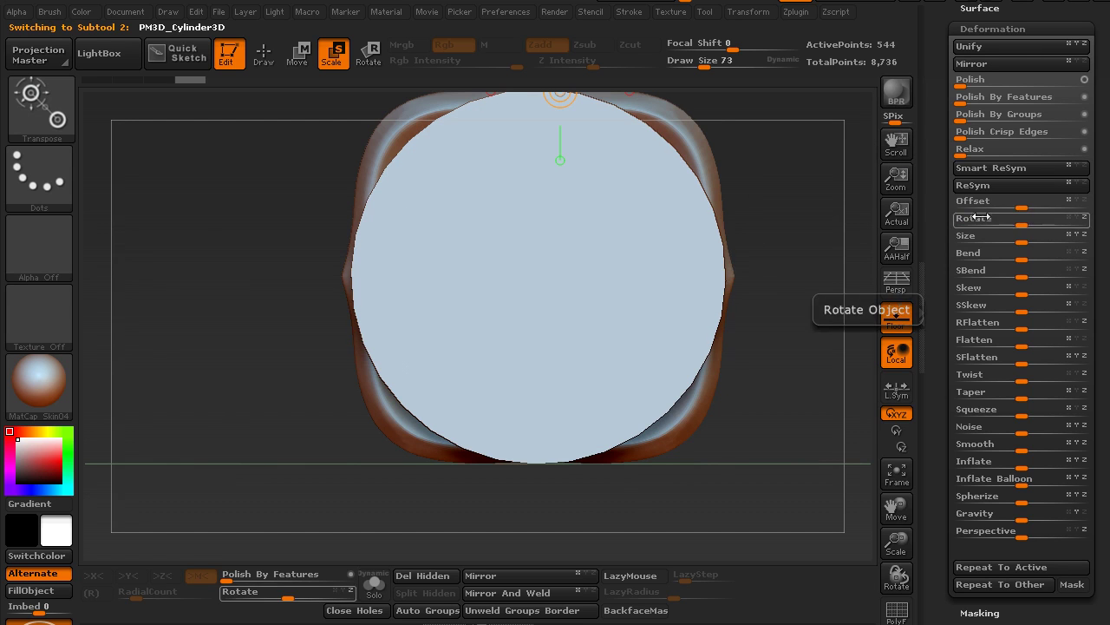
pyautogui.click(1073, 223)
pyautogui.press('ctrl')
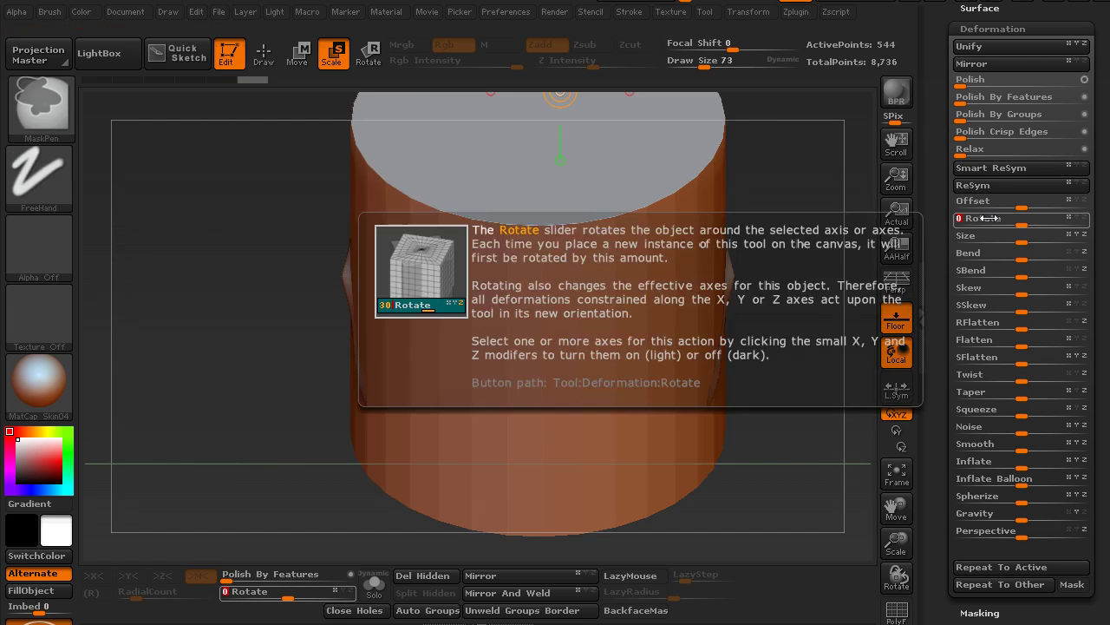
pyautogui.hotkey('ctrl', 'z')
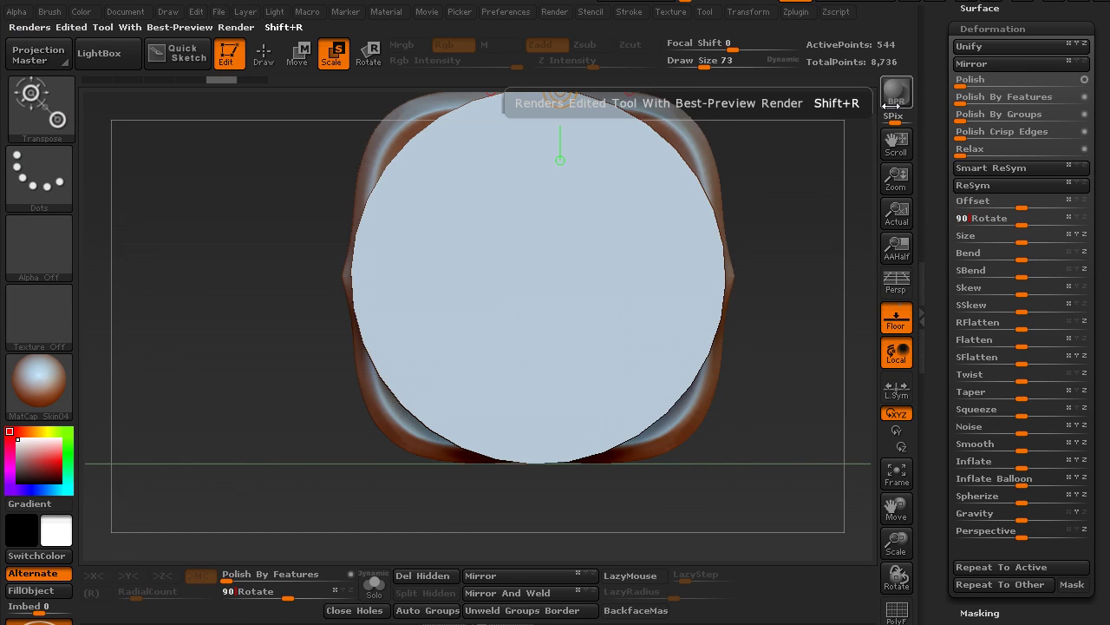
pyautogui.hotkey('ctrl', 'shift', 'z')
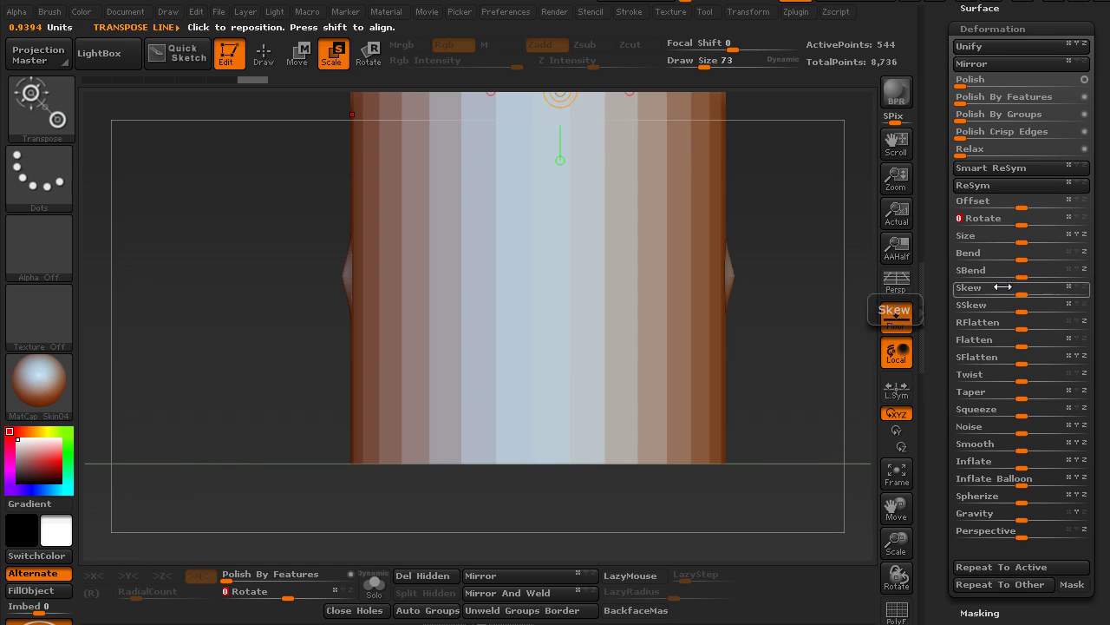
pyautogui.moveTo(998, 236); pyautogui.dragTo(939, 247)
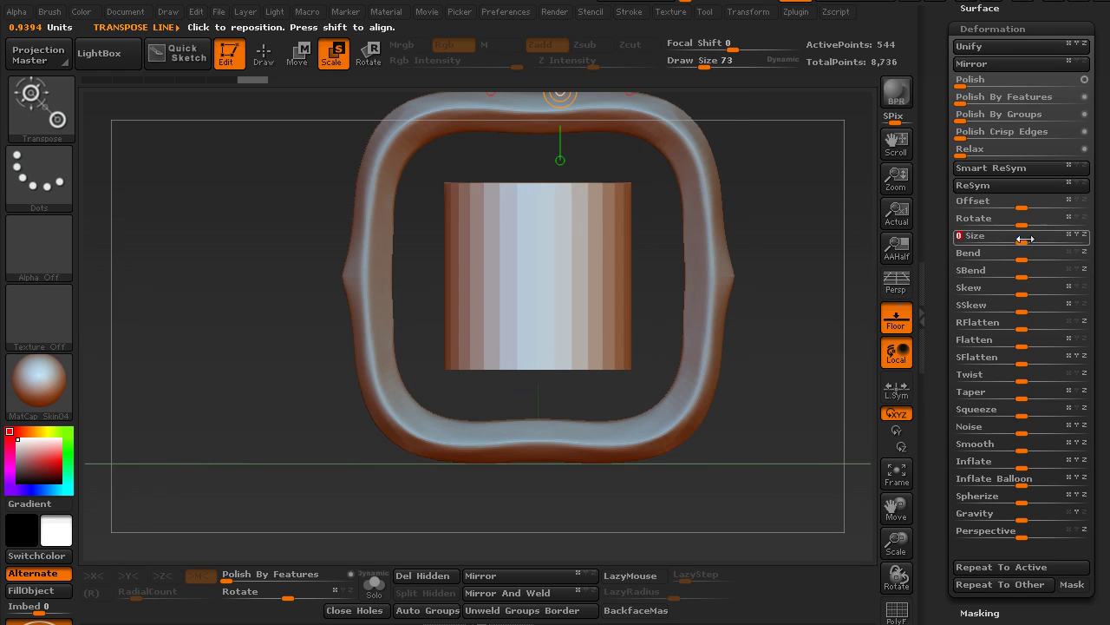
pyautogui.moveTo(1017, 238); pyautogui.dragTo(942, 250)
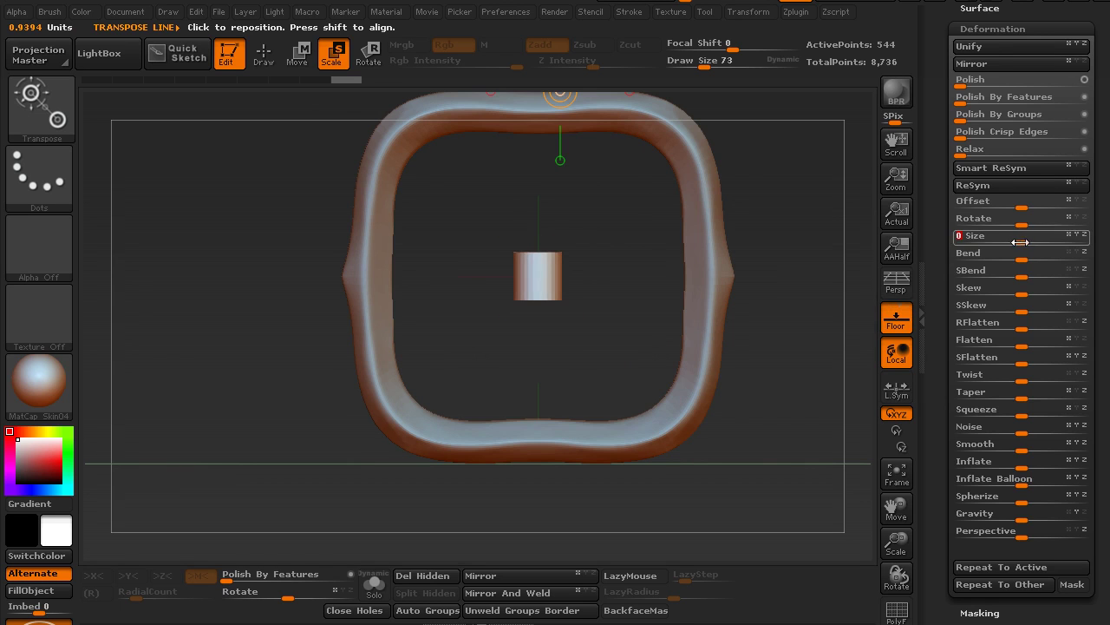
# Shrink the cylinder uniformly by about -97 with the Size deformation and stretch it along Y into a bar spanning the frame.
pyautogui.moveTo(1019, 242); pyautogui.dragTo(998, 243)
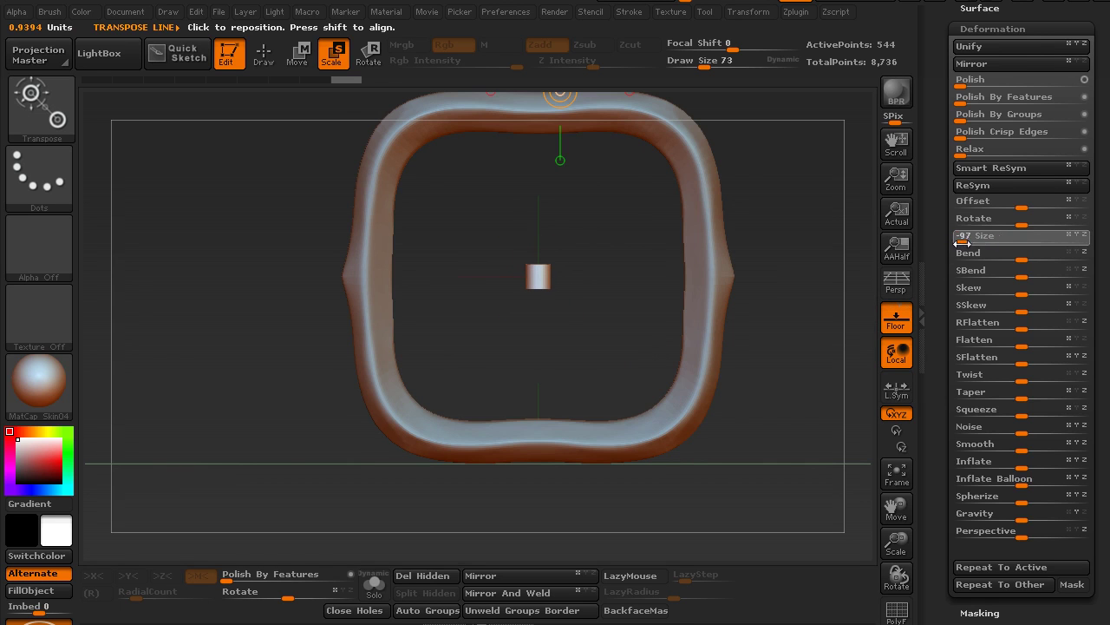
pyautogui.click(1084, 235)
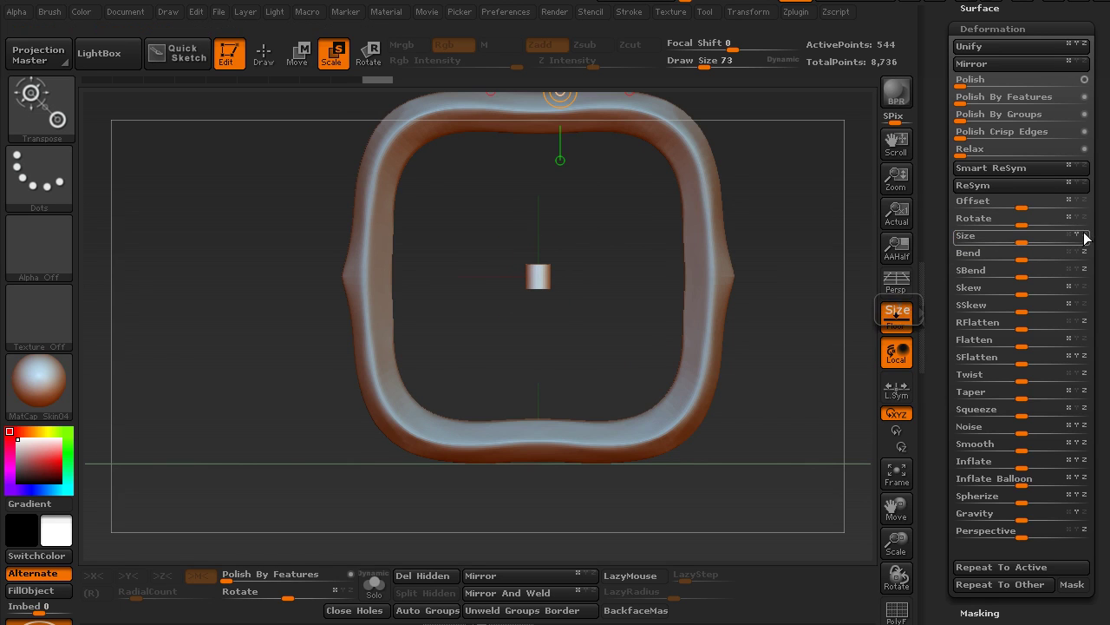
pyautogui.moveTo(1027, 242)
pyautogui.mouseDown()
pyautogui.moveTo(1072, 242)
pyautogui.moveTo(1048, 230)
pyautogui.moveTo(1093, 235)
pyautogui.moveTo(1009, 246)
pyautogui.mouseUp()
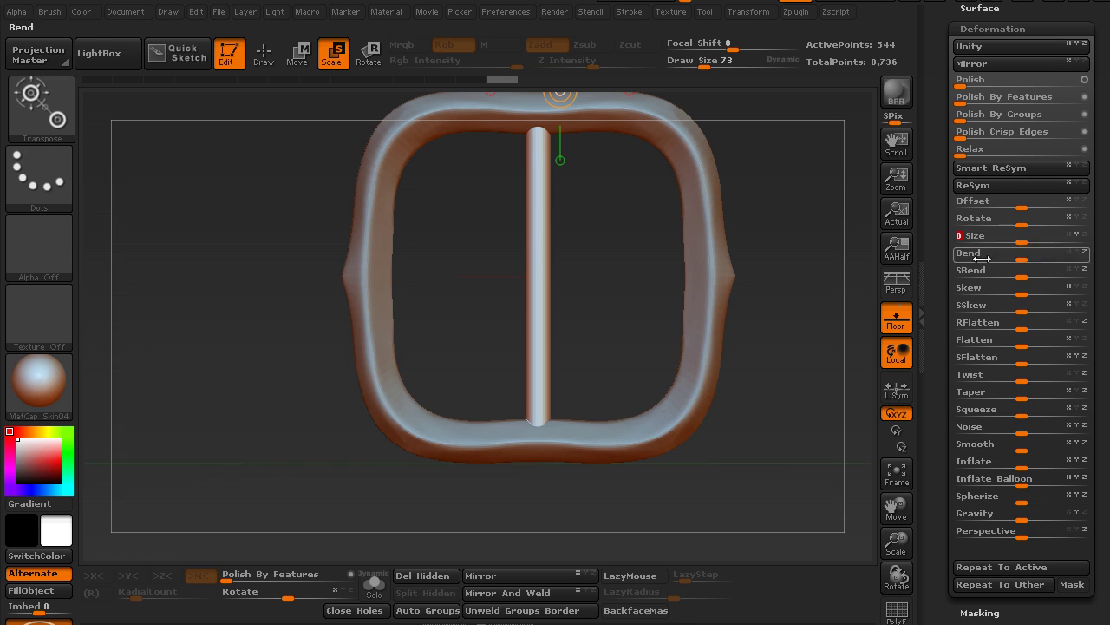
# Draw a horizontal tube from the centre bar to the frame's left edge with the CurveLineTube brush and thin it to draw size 30.
pyautogui.click(51, 111)
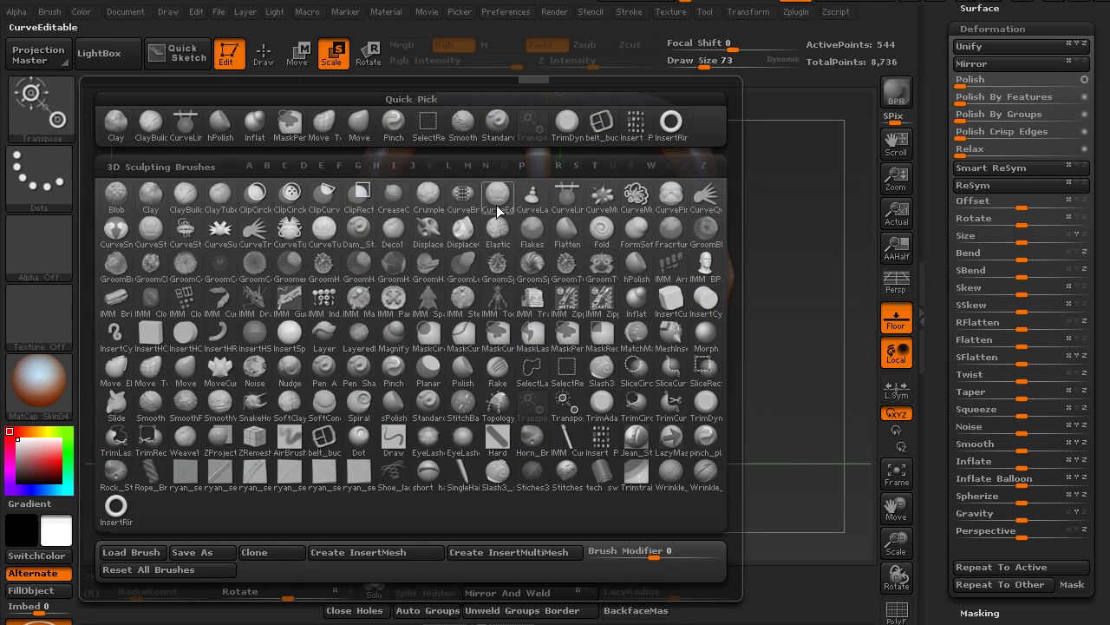
pyautogui.click(568, 193)
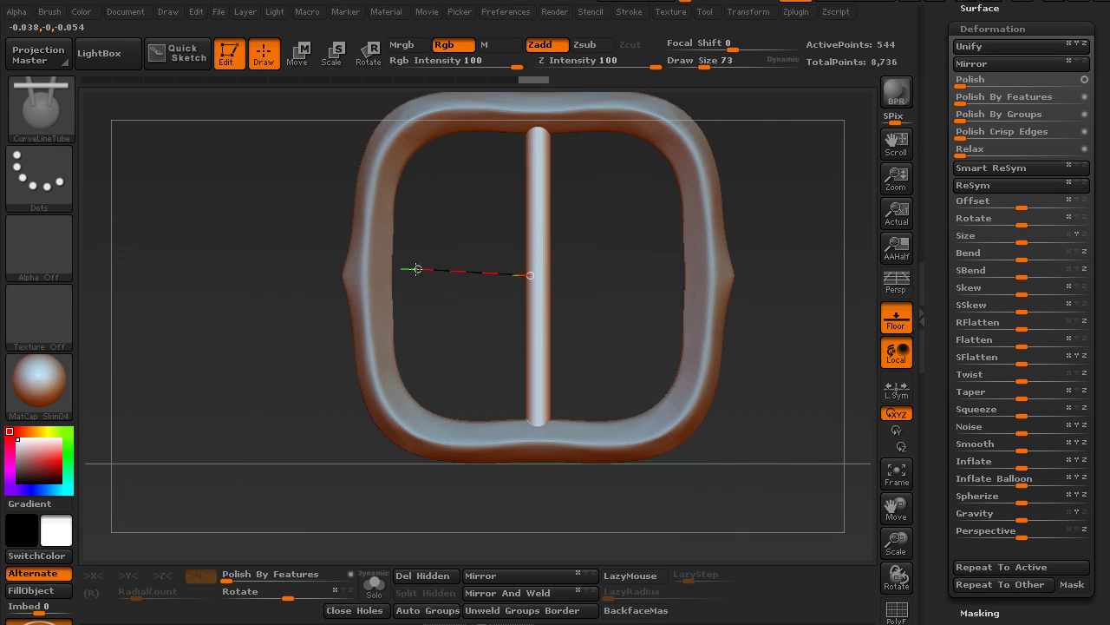
pyautogui.moveTo(347, 276); pyautogui.dragTo(347, 276)
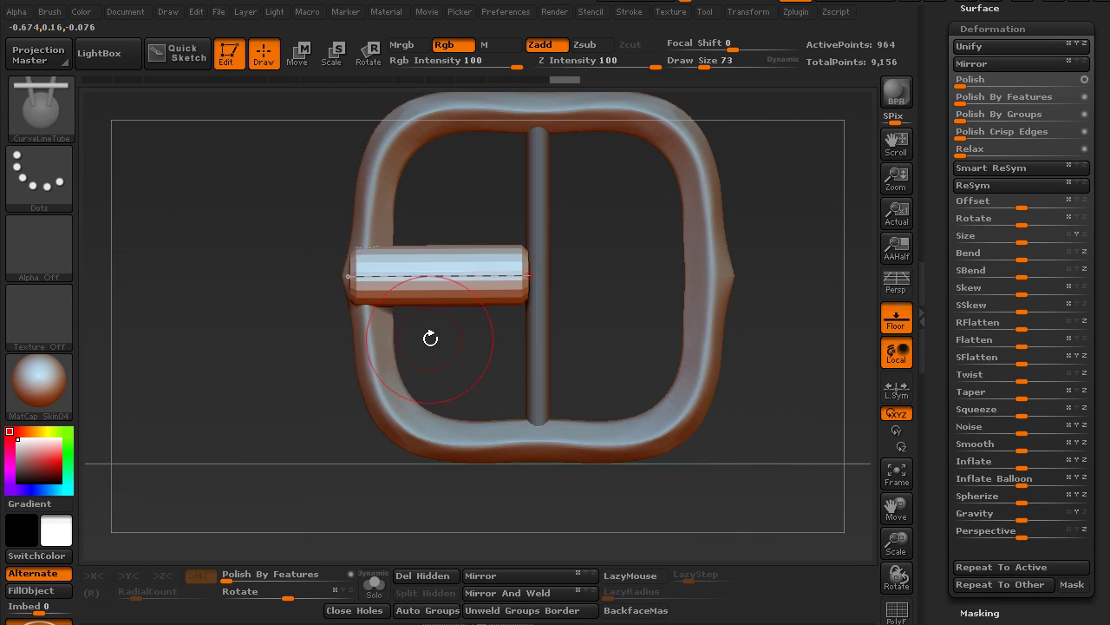
pyautogui.press('s')
pyautogui.moveTo(472, 362); pyautogui.dragTo(457, 363)
pyautogui.click(494, 276)
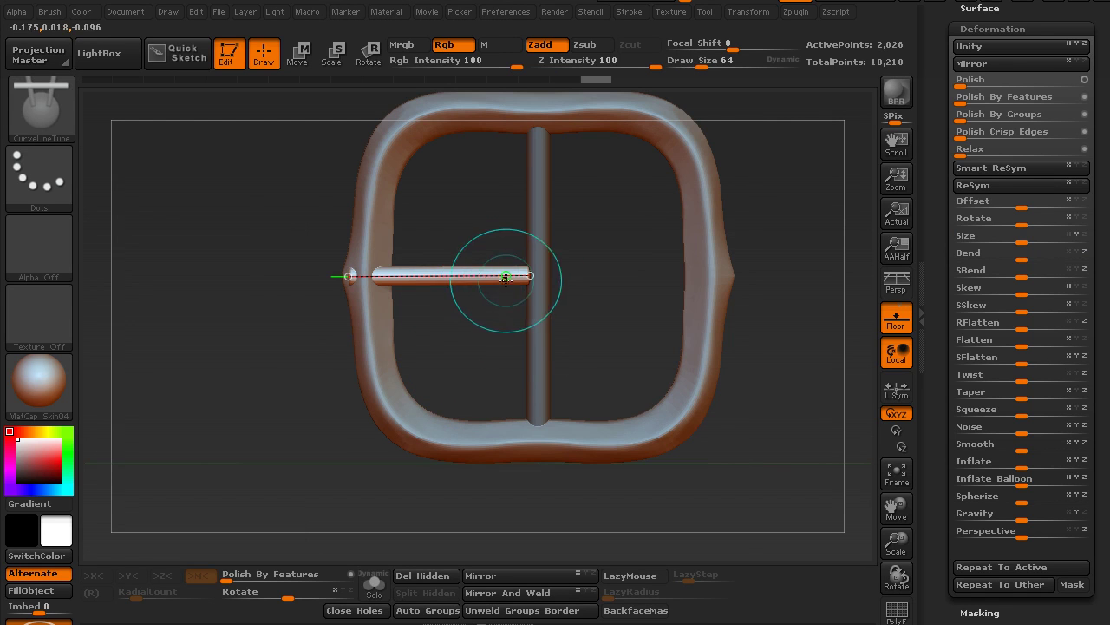
pyautogui.press('s')
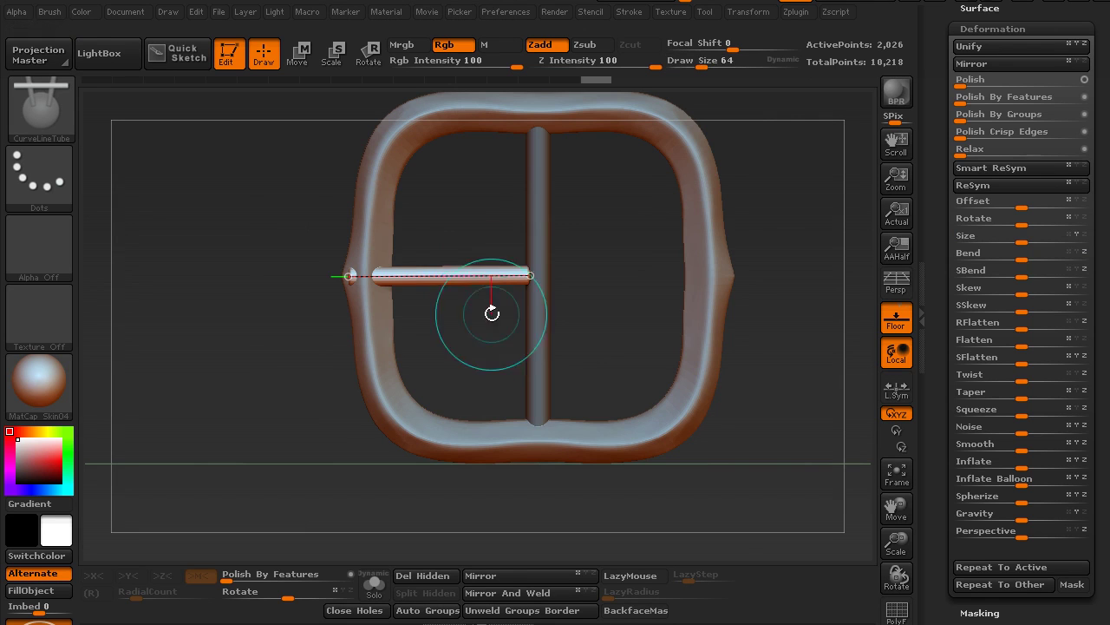
pyautogui.click(485, 276)
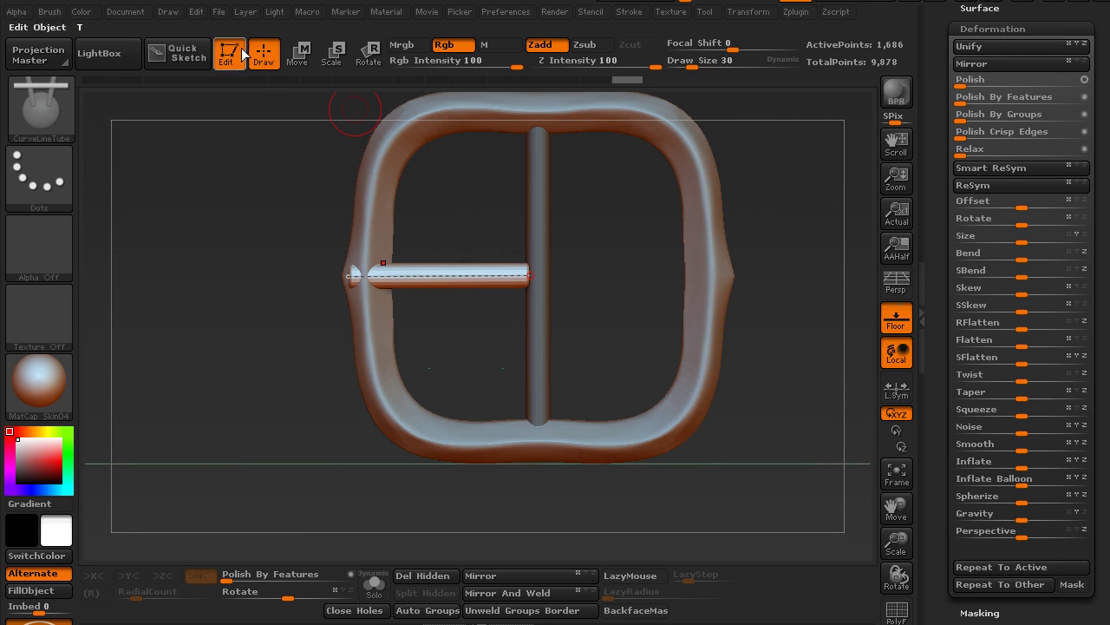
pyautogui.click(300, 54)
pyautogui.moveTo(281, 124)
pyautogui.mouseDown()
pyautogui.moveTo(303, 205)
pyautogui.moveTo(366, 230)
pyautogui.moveTo(393, 281)
pyautogui.mouseUp()
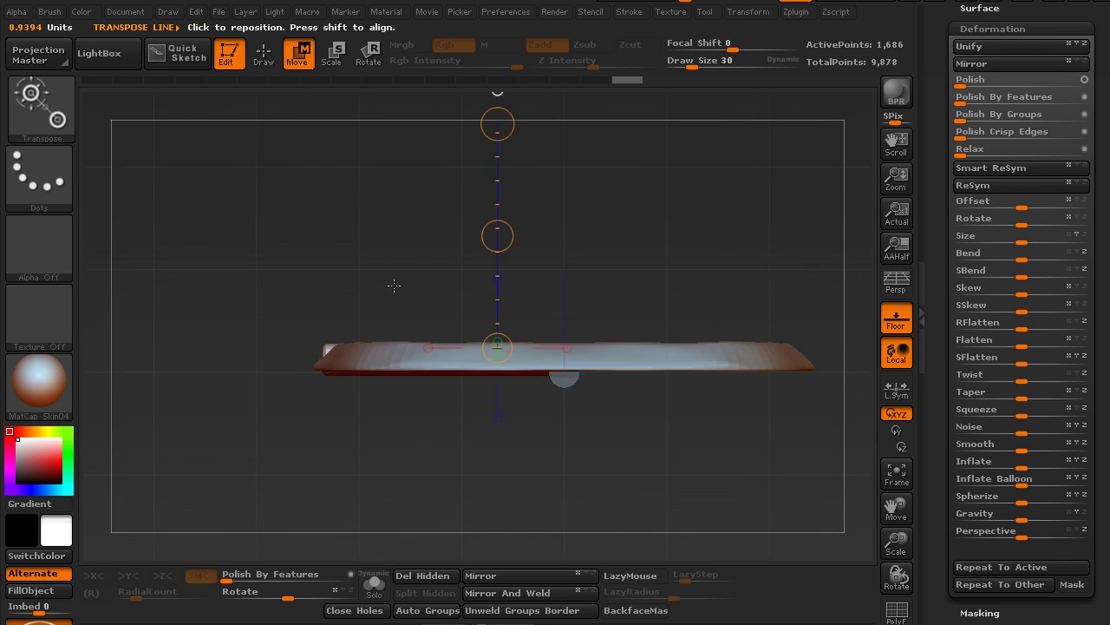
pyautogui.moveTo(398, 223); pyautogui.dragTo(428, 329)
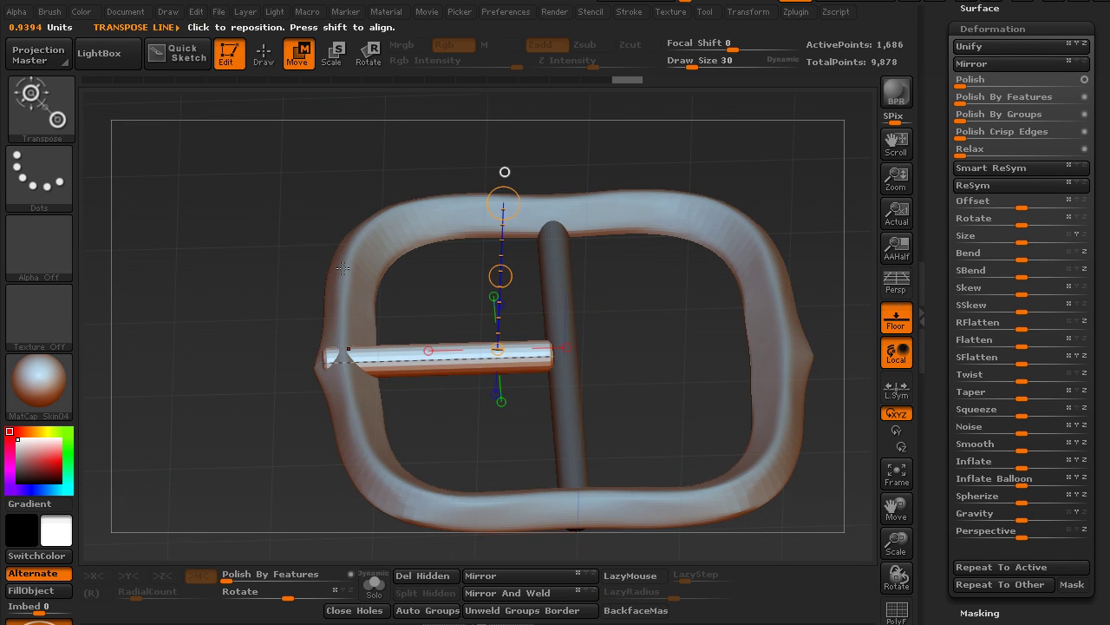
pyautogui.moveTo(356, 443); pyautogui.dragTo(268, 386)
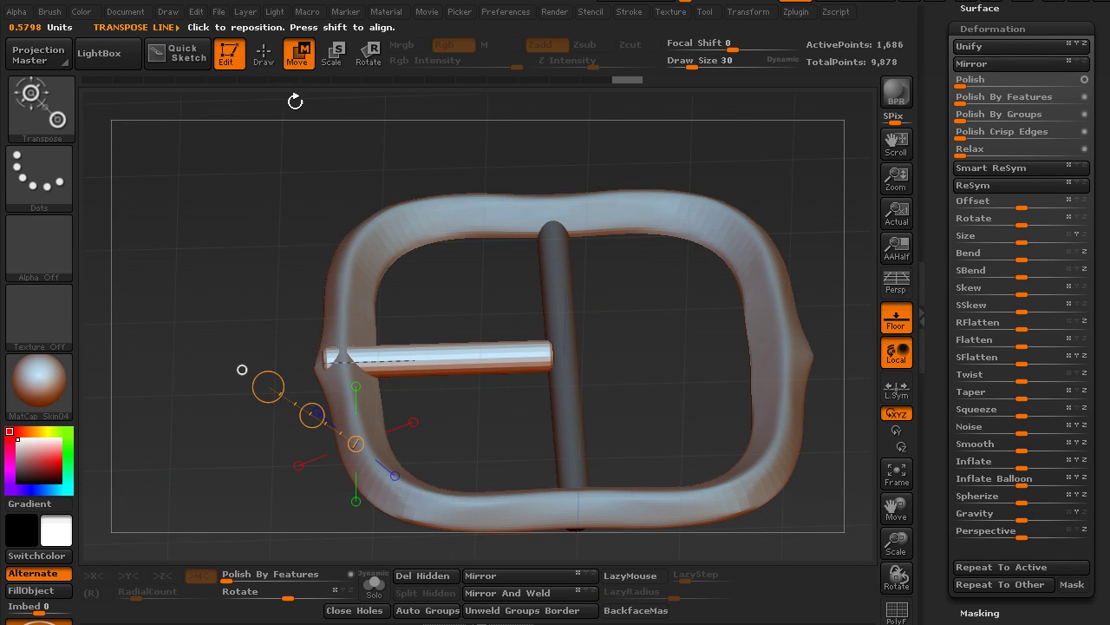
pyautogui.press('q')
# Isolate the horizontal tube by hiding the centre bar of the cylinder subtool.
pyautogui.click(515, 500)
pyautogui.keyDown('shift'); pyautogui.moveTo(501, 439); pyautogui.dragTo(486, 399); pyautogui.keyUp('shift')
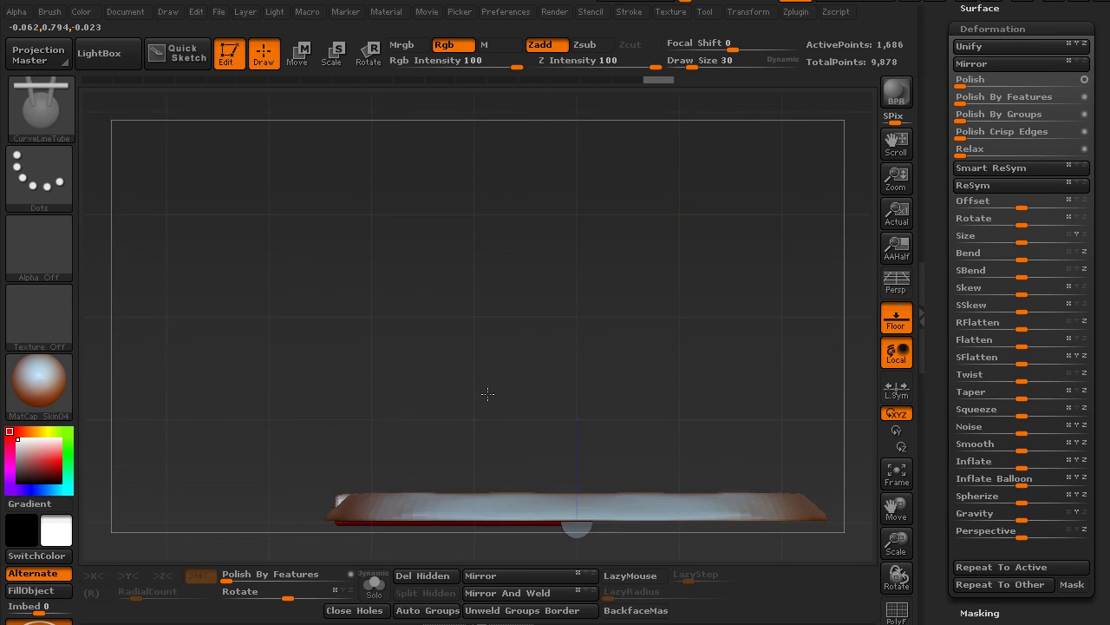
pyautogui.keyDown('alt'); pyautogui.moveTo(505, 362); pyautogui.dragTo(572, 265); pyautogui.keyUp('alt')
pyautogui.keyDown('ctrl'); pyautogui.keyDown('shift'); pyautogui.click(487, 267); pyautogui.keyUp('shift'); pyautogui.keyUp('ctrl')
pyautogui.keyDown('ctrl'); pyautogui.keyDown('shift'); pyautogui.click(492, 281); pyautogui.keyUp('shift'); pyautogui.keyUp('ctrl')
pyautogui.hotkey('ctrl', 'z')
# Select the PM3D_Ring3D_1 subtool and try to merge it down with the partially hidden PM3D_Cylinder3D subtool.
pyautogui.scroll(3, 970, 78)
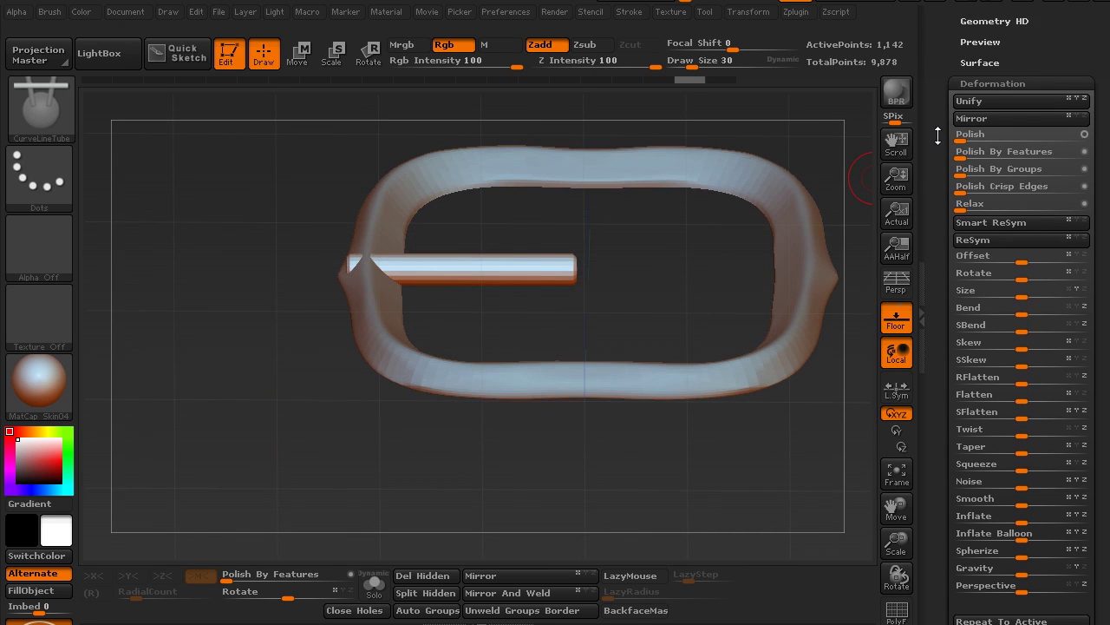
pyautogui.scroll(2, 949, 133)
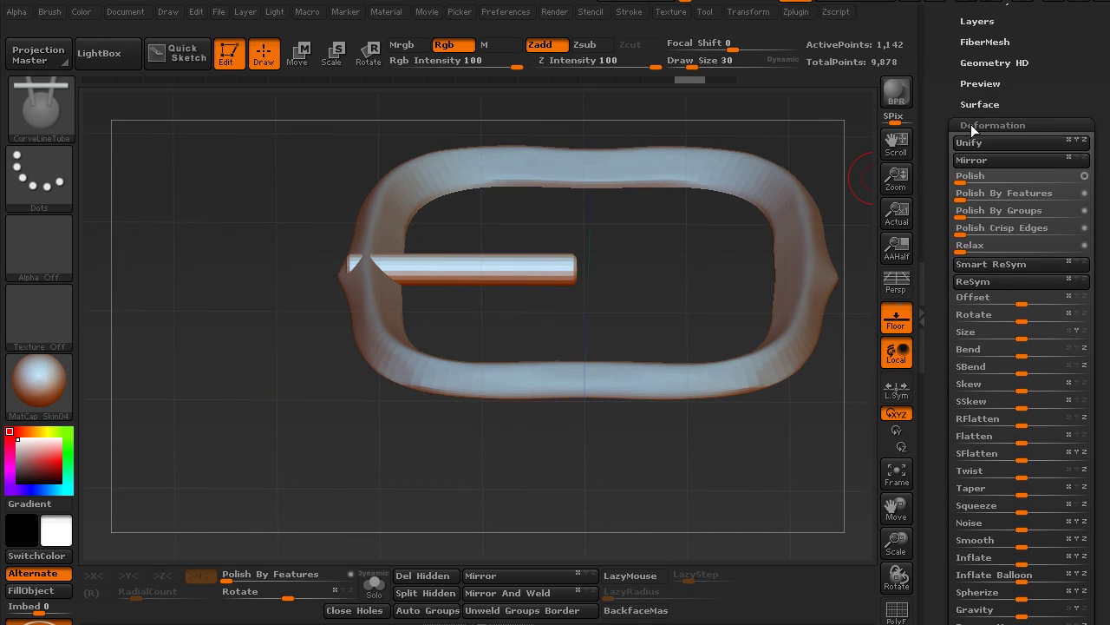
pyautogui.click(984, 122)
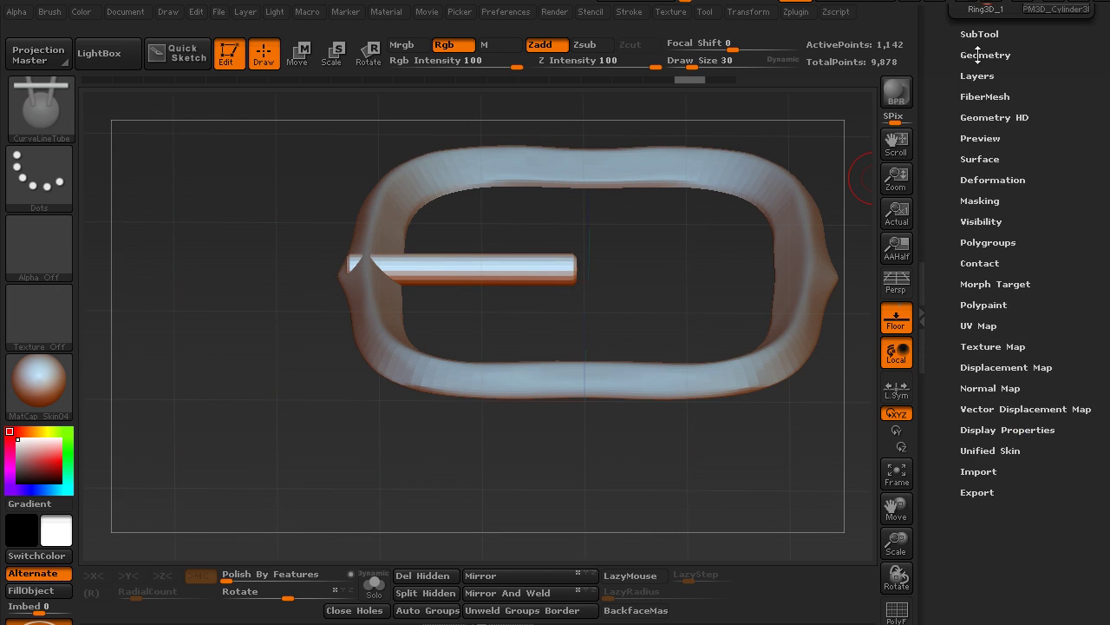
pyautogui.click(980, 54)
pyautogui.click(974, 32)
pyautogui.moveTo(946, 99); pyautogui.dragTo(949, 146)
pyautogui.click(978, 44)
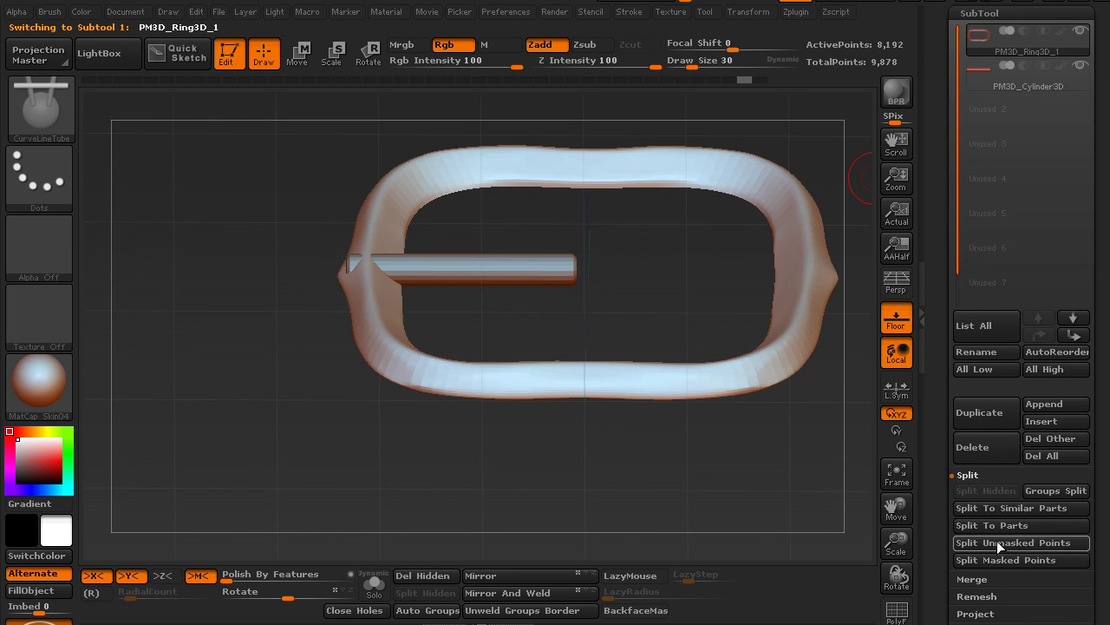
pyautogui.scroll(-3, 984, 393)
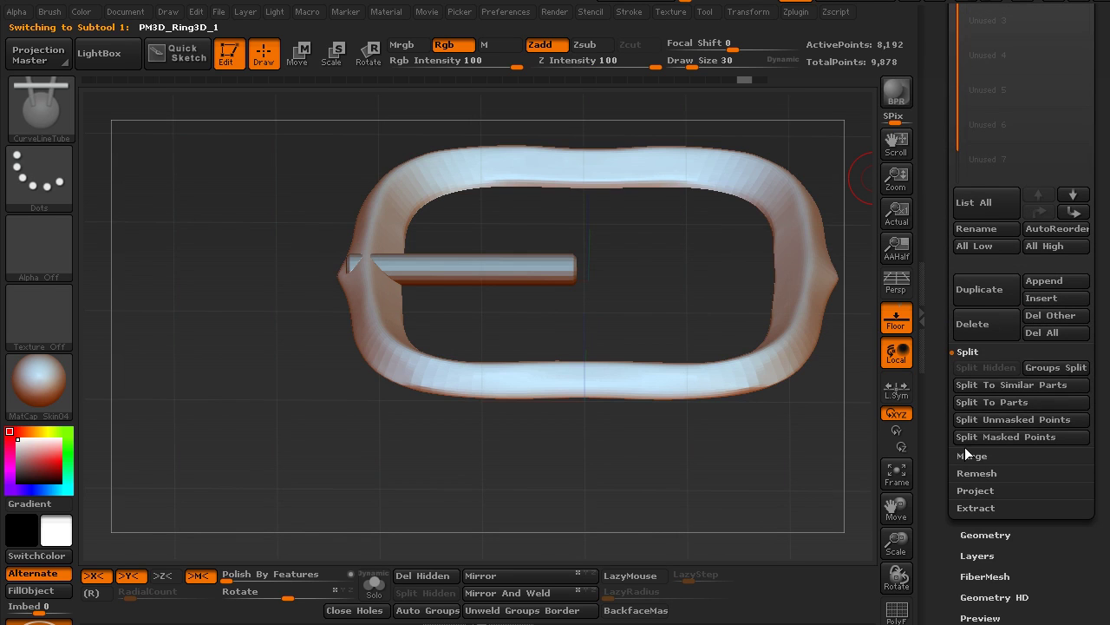
pyautogui.click(973, 456)
pyautogui.click(989, 388)
pyautogui.click(787, 426)
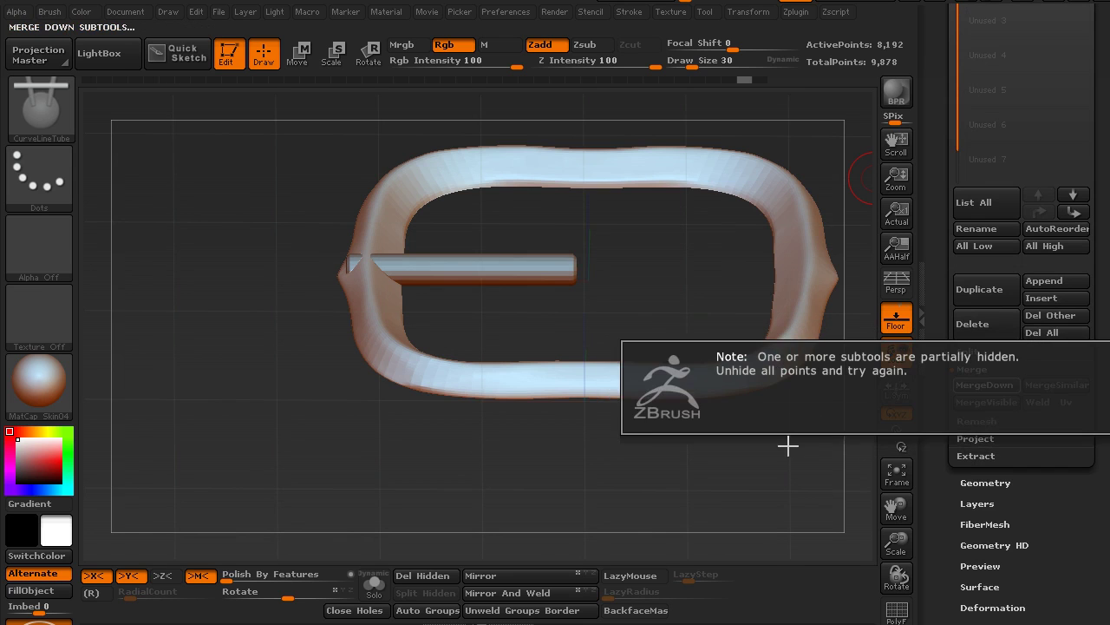
# Make the PM3D_Cylinder3D subtool active and unhide all of its geometry.
pyautogui.moveTo(939, 174); pyautogui.dragTo(939, 233)
pyautogui.keyDown('ctrl'); pyautogui.keyDown('shift'); pyautogui.click(734, 473); pyautogui.keyUp('shift'); pyautogui.keyUp('ctrl')
pyautogui.keyDown('alt'); pyautogui.click(561, 267); pyautogui.keyUp('alt')
pyautogui.keyDown('ctrl'); pyautogui.keyDown('shift'); pyautogui.moveTo(657, 471); pyautogui.dragTo(688, 503); pyautogui.keyUp('shift'); pyautogui.keyUp('ctrl')
pyautogui.keyDown('ctrl'); pyautogui.keyDown('shift'); pyautogui.click(694, 479); pyautogui.keyUp('shift'); pyautogui.keyUp('ctrl')
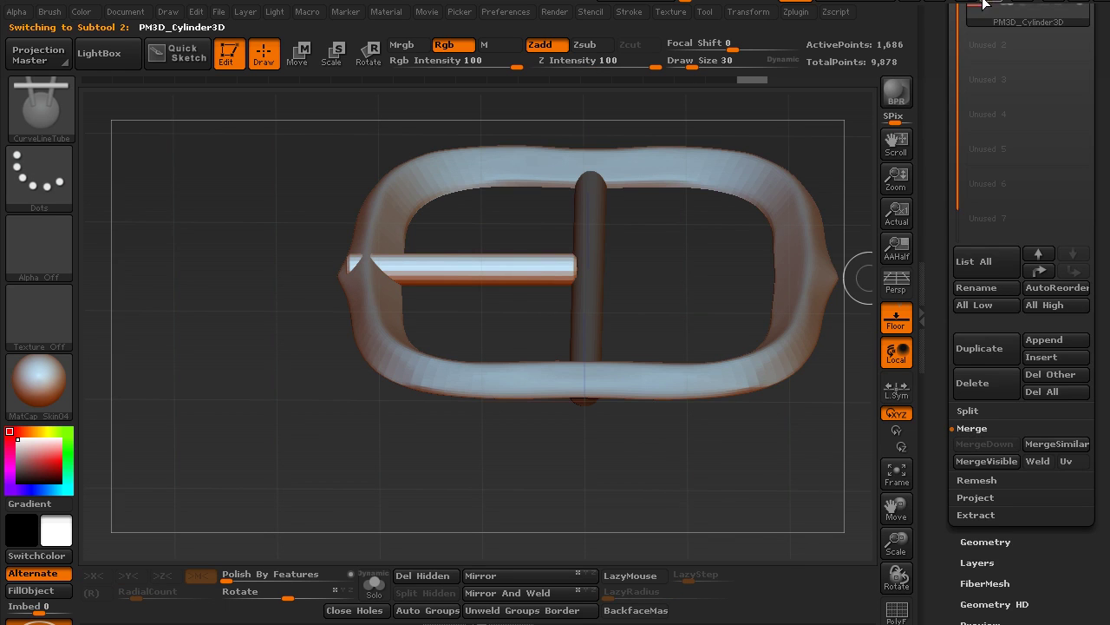
# Merge the PM3D_Ring3D_1 subtool down with PM3D_Cylinder3D into a single subtool.
pyautogui.moveTo(942, 111); pyautogui.dragTo(939, 157)
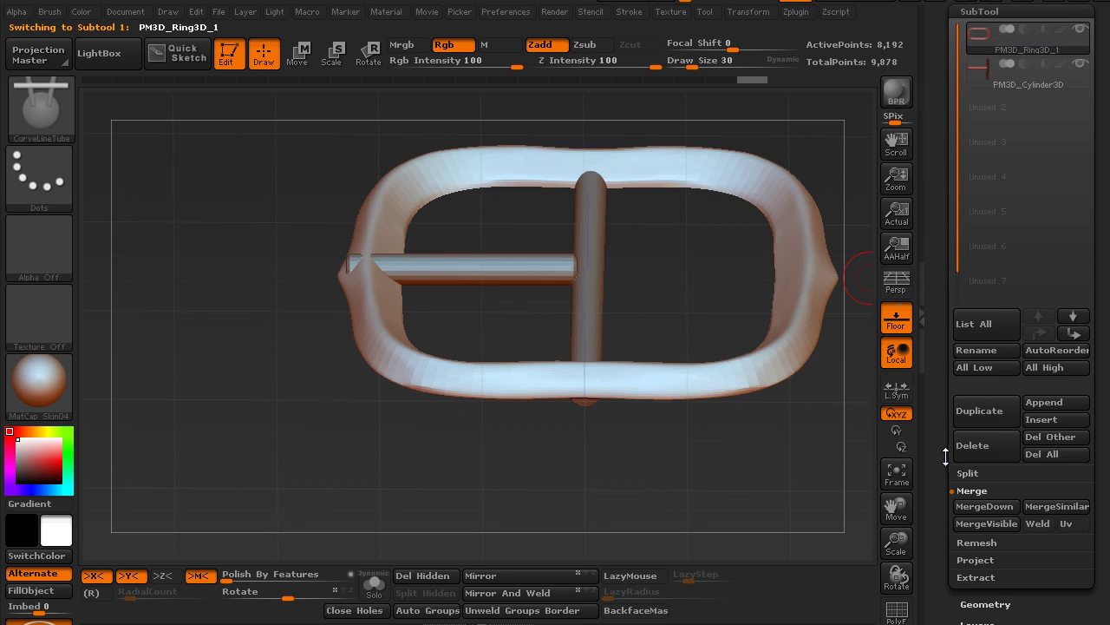
pyautogui.moveTo(944, 449); pyautogui.dragTo(943, 420)
pyautogui.click(975, 480)
# Isolate the horizontal prong from the merged buckle and align it to a straight side view.
pyautogui.moveTo(650, 468)
pyautogui.mouseDown()
pyautogui.moveTo(671, 398)
pyautogui.moveTo(693, 459)
pyautogui.mouseUp()
pyautogui.hotkey('shift', 'f')
pyautogui.hotkey('shift', 'f')
pyautogui.keyDown('shift'); pyautogui.moveTo(691, 310); pyautogui.dragTo(664, 263); pyautogui.keyUp('shift')
pyautogui.moveTo(615, 378); pyautogui.dragTo(609, 417)
pyautogui.keyDown('ctrl'); pyautogui.keyDown('shift'); pyautogui.click(544, 267); pyautogui.keyUp('shift'); pyautogui.keyUp('ctrl')
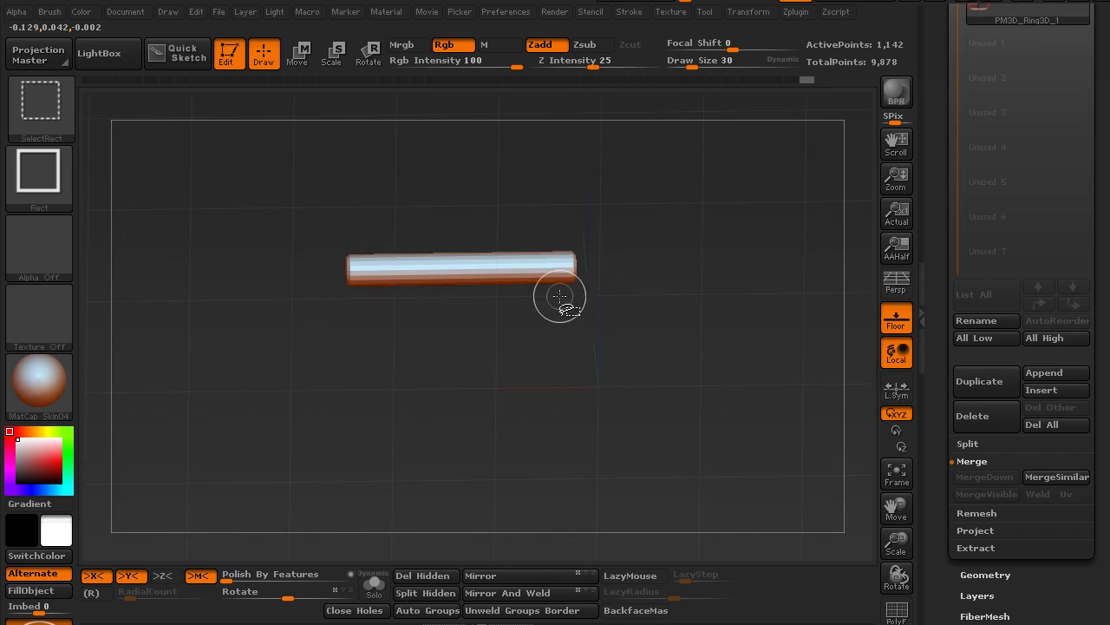
pyautogui.keyDown('shift'); pyautogui.moveTo(577, 291); pyautogui.dragTo(589, 324); pyautogui.keyUp('shift')
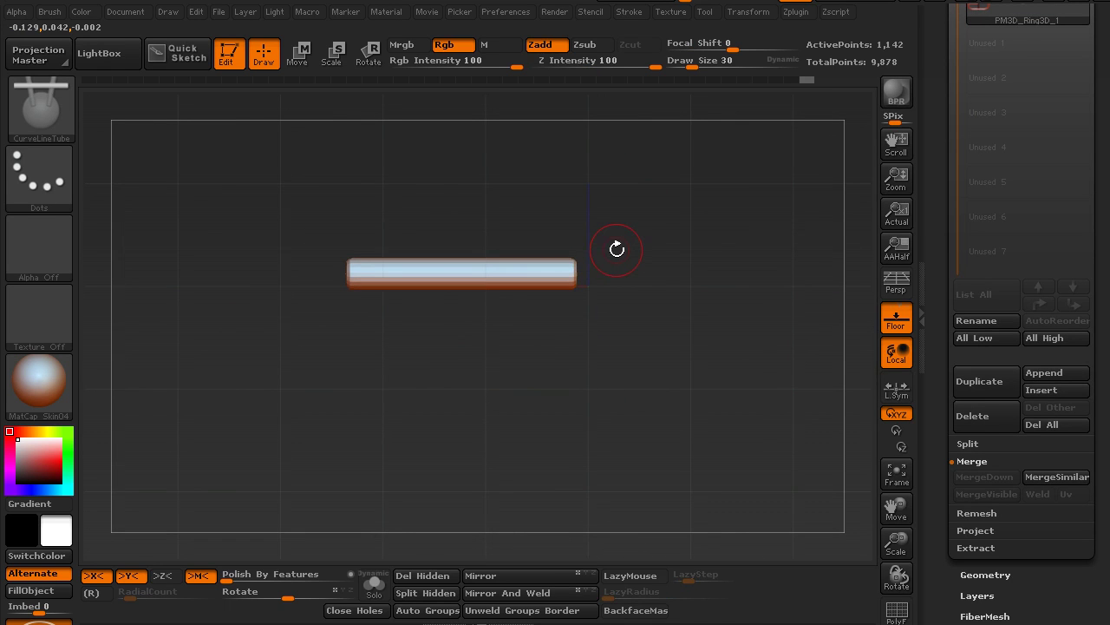
# With the Move brush at draw size 34 and X symmetry off, swell the prong's bar end into a rounded knob and taper its tip.
pyautogui.press('b')
pyautogui.press('m')
pyautogui.press('v')
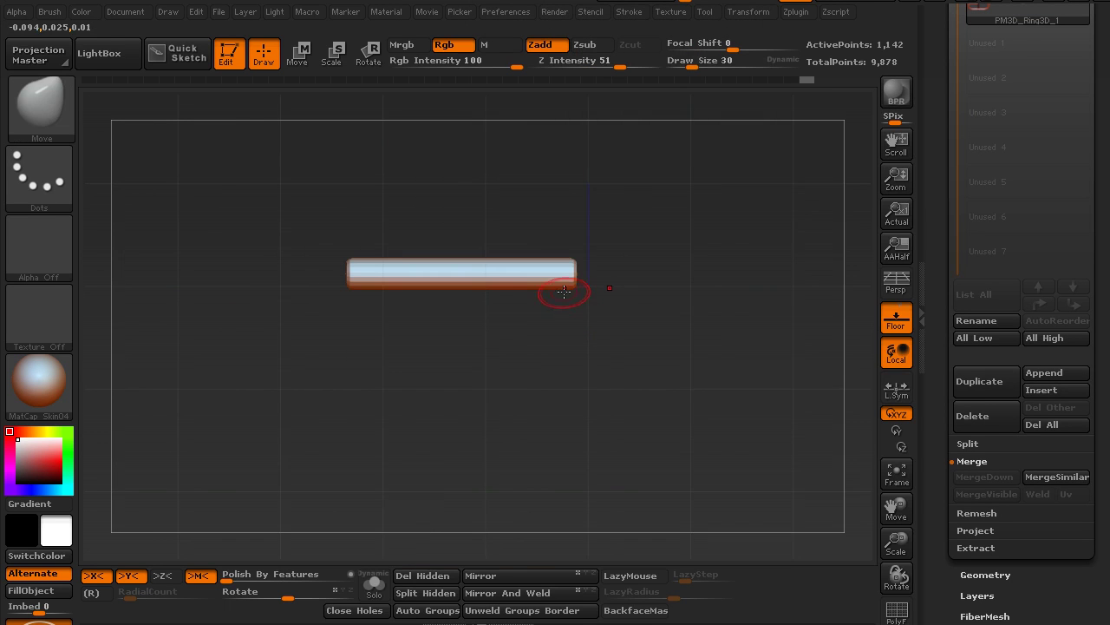
pyautogui.press('s')
pyautogui.moveTo(565, 304); pyautogui.dragTo(596, 292)
pyautogui.press('s')
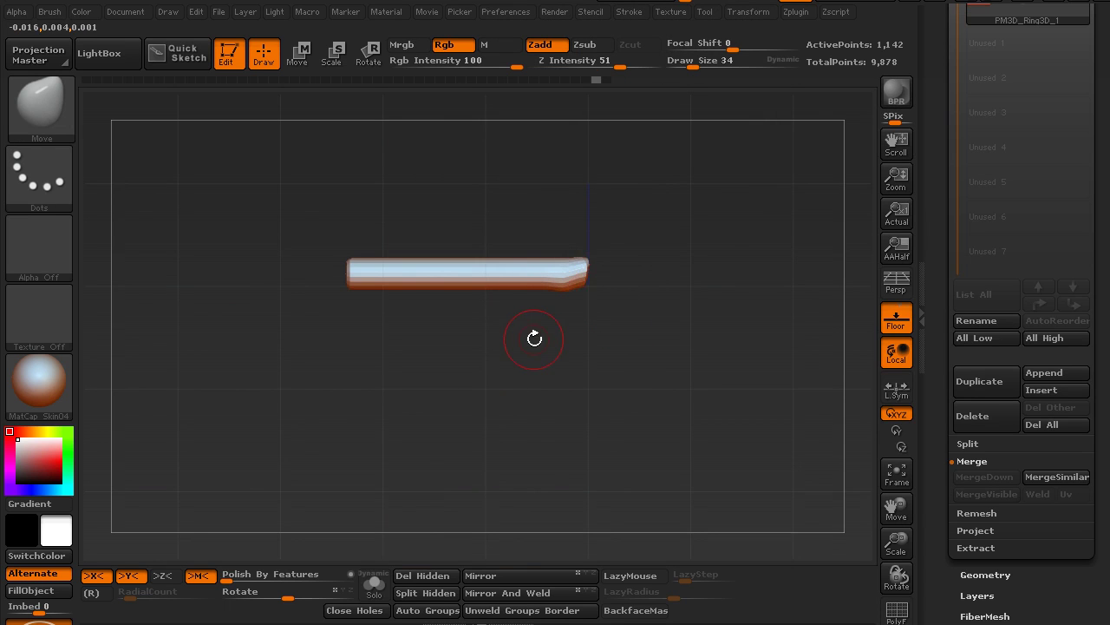
pyautogui.press('x')
pyautogui.moveTo(586, 269); pyautogui.dragTo(581, 249)
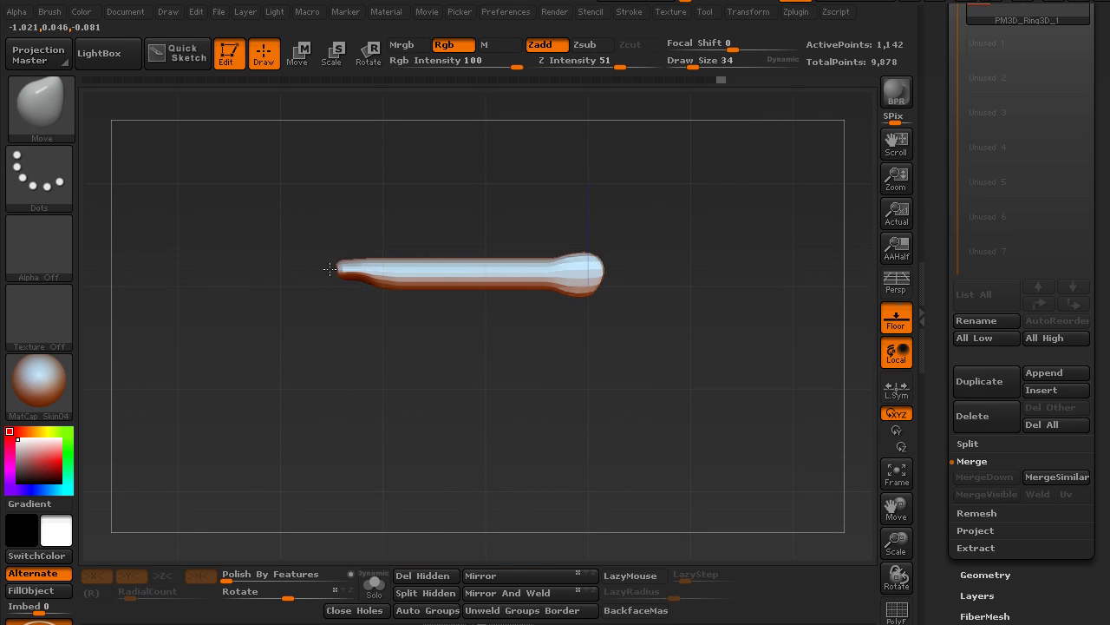
pyautogui.moveTo(503, 322); pyautogui.dragTo(524, 357)
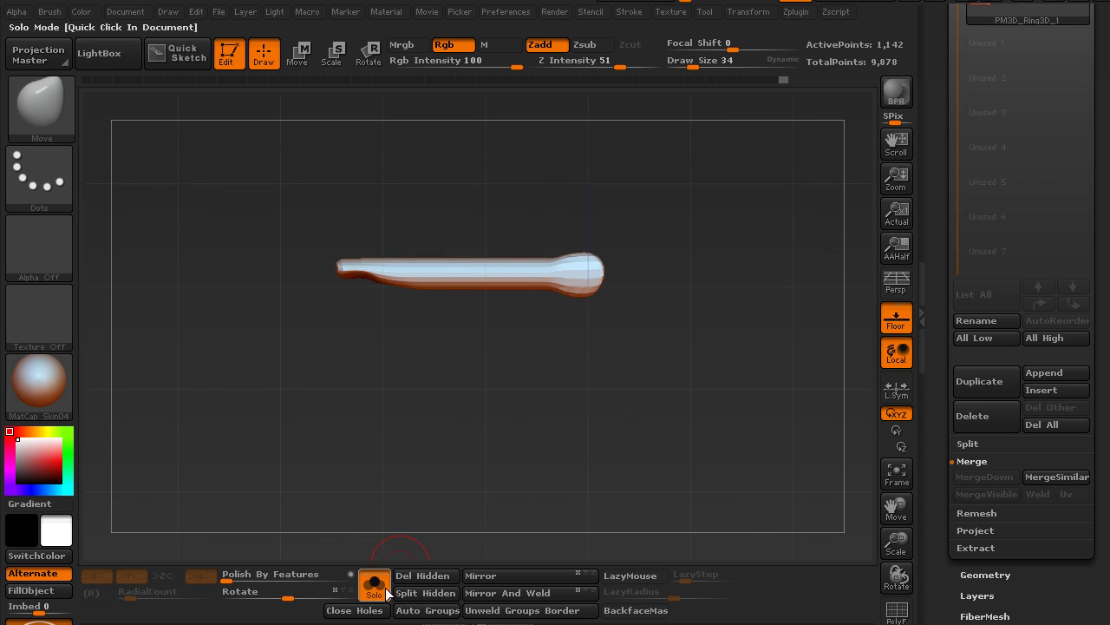
# Unhide the frame and centre bar and view the complete buckle from the side.
pyautogui.hotkey('ctrl', 'shift')
pyautogui.keyDown('ctrl'); pyautogui.keyDown('shift'); pyautogui.moveTo(524, 439); pyautogui.dragTo(526, 440); pyautogui.keyUp('shift'); pyautogui.keyUp('ctrl')
pyautogui.moveTo(579, 417); pyautogui.dragTo(560, 491)
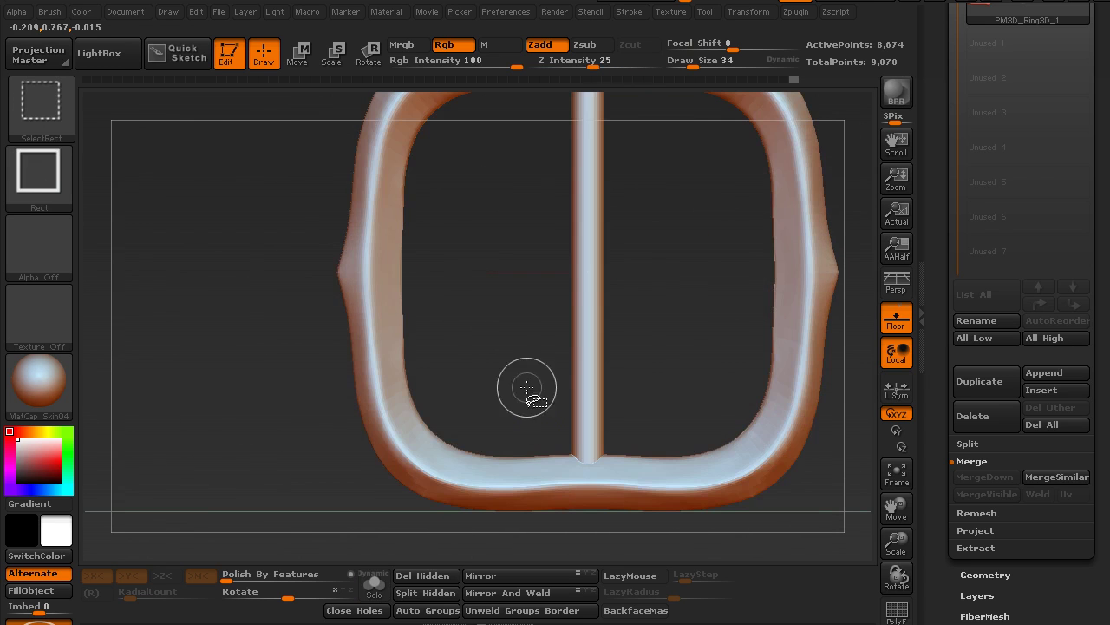
pyautogui.keyDown('ctrl'); pyautogui.keyDown('shift'); pyautogui.click(512, 368); pyautogui.keyUp('shift'); pyautogui.keyUp('ctrl')
pyautogui.keyDown('shift'); pyautogui.moveTo(491, 364); pyautogui.dragTo(495, 193); pyautogui.keyUp('shift')
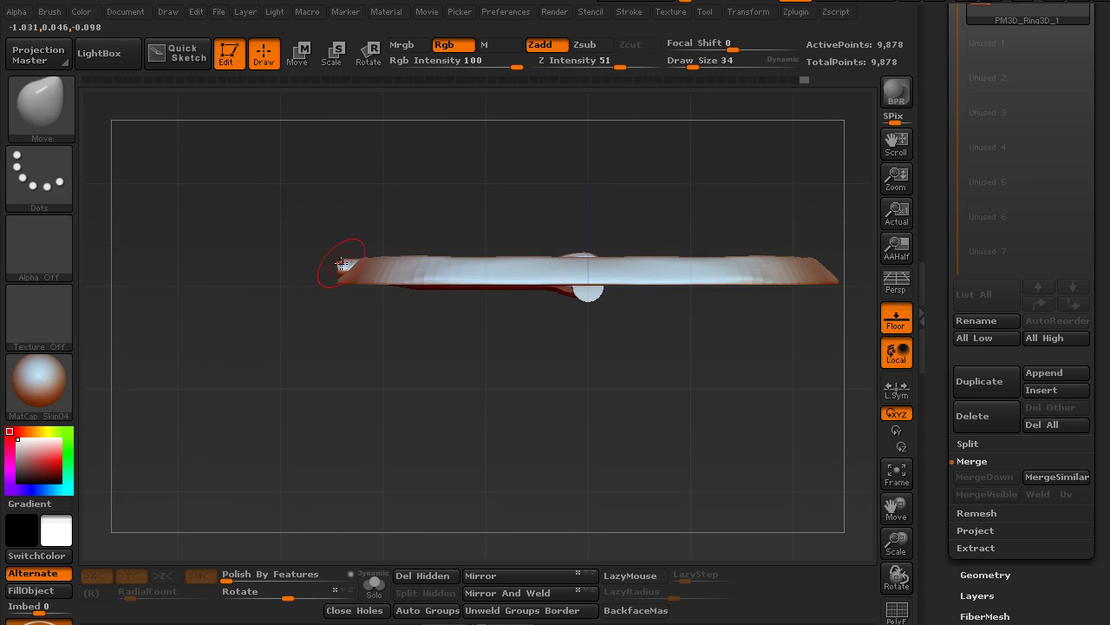
# Mask the buckle frame while leaving the prong unmasked and all parts visible.
pyautogui.hotkey('ctrl', 'shift')
pyautogui.keyDown('ctrl'); pyautogui.keyDown('shift'); pyautogui.click(342, 265); pyautogui.keyUp('shift'); pyautogui.keyUp('ctrl')
pyautogui.keyDown('ctrl'); pyautogui.click(347, 365); pyautogui.keyUp('ctrl')
pyautogui.keyDown('ctrl'); pyautogui.keyDown('shift'); pyautogui.click(345, 387); pyautogui.keyUp('shift'); pyautogui.keyUp('ctrl')
pyautogui.keyDown('ctrl'); pyautogui.click(359, 382); pyautogui.keyUp('ctrl')
# Enlarge the Move brush to draw size 80 and pull the prong's tip up over the frame's edge.
pyautogui.press('b')
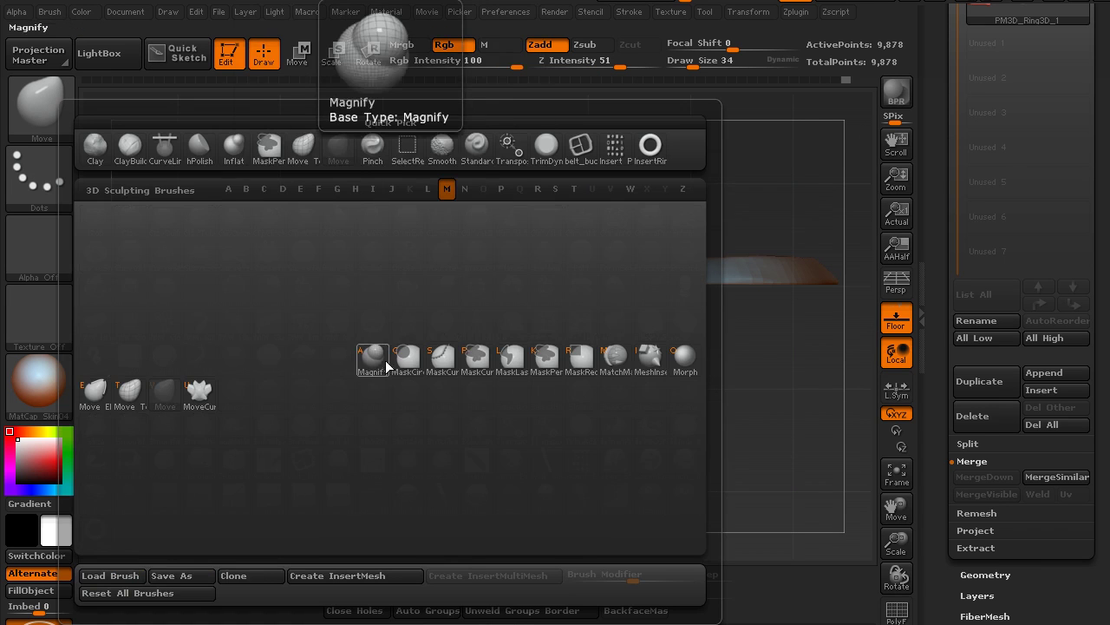
pyautogui.press('Escape')
pyautogui.press('s')
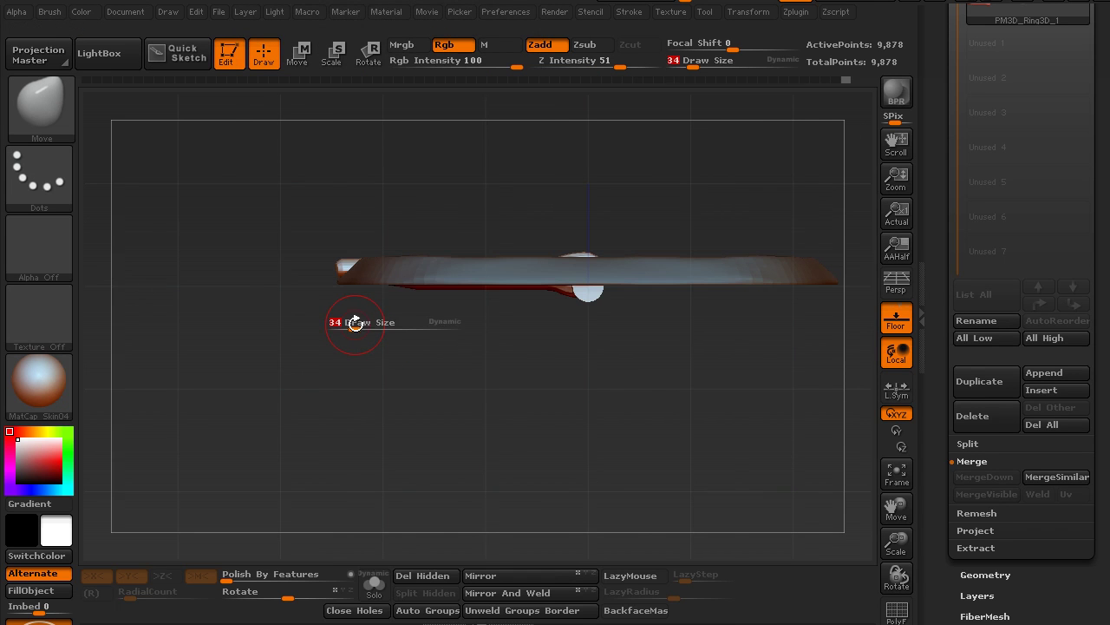
pyautogui.press('Escape')
pyautogui.press('s')
pyautogui.moveTo(360, 328); pyautogui.dragTo(370, 326)
pyautogui.moveTo(358, 243); pyautogui.dragTo(414, 193)
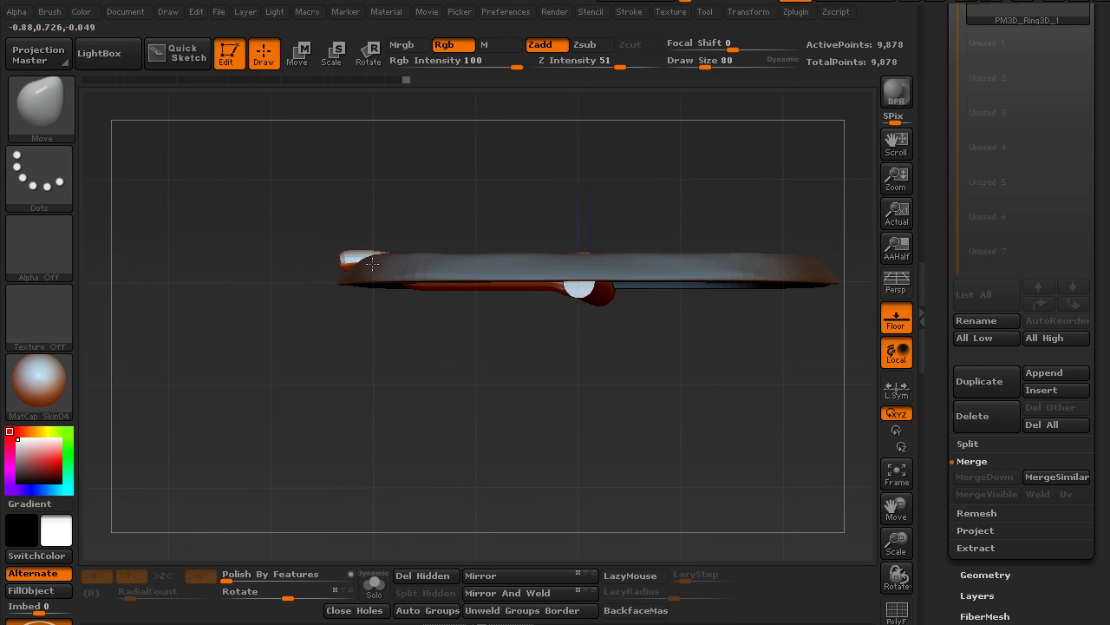
pyautogui.moveTo(415, 291); pyautogui.dragTo(415, 295)
pyautogui.moveTo(457, 339)
pyautogui.mouseDown()
pyautogui.moveTo(462, 431)
pyautogui.moveTo(427, 479)
pyautogui.moveTo(486, 421)
pyautogui.mouseUp()
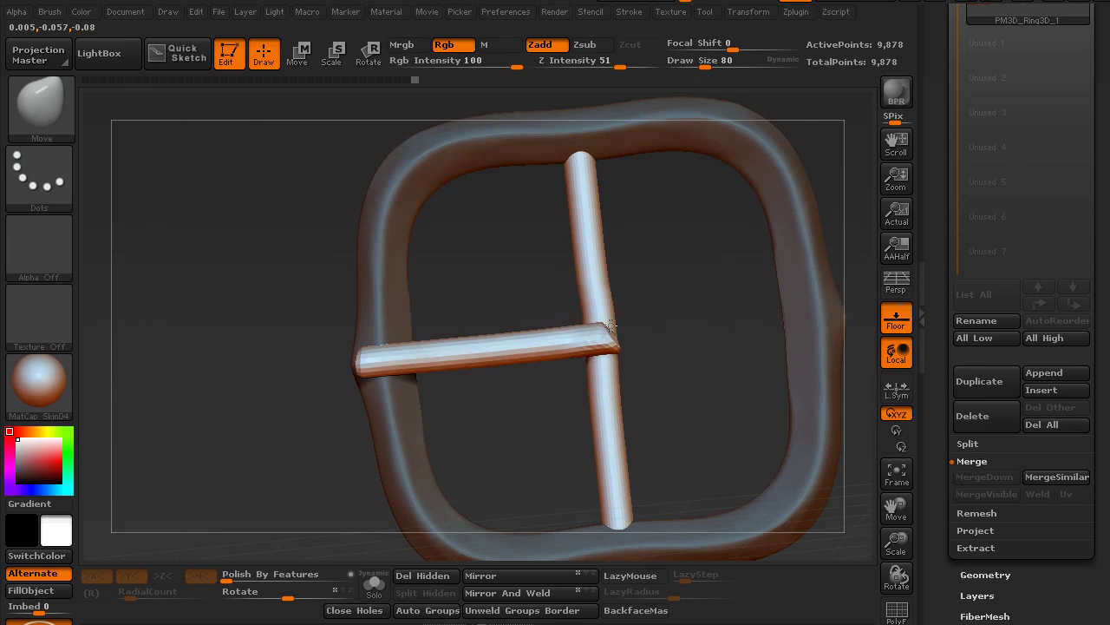
# Isolate the prong and round out its bar-side end from the front using the Move brush at draw size 43.
pyautogui.moveTo(651, 329); pyautogui.dragTo(651, 384)
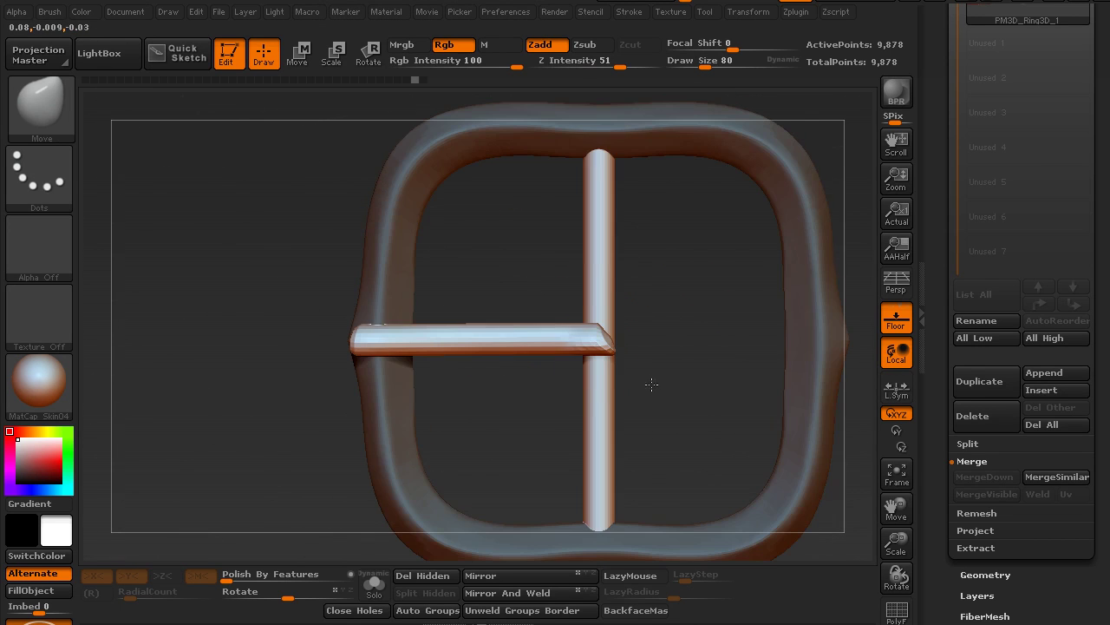
pyautogui.keyDown('ctrl'); pyautogui.keyDown('shift'); pyautogui.click(588, 329); pyautogui.keyUp('shift'); pyautogui.keyUp('ctrl')
pyautogui.hotkey('ctrl', 'z')
pyautogui.moveTo(620, 324); pyautogui.dragTo(610, 332)
pyautogui.press('s')
pyautogui.moveTo(611, 331); pyautogui.dragTo(619, 325)
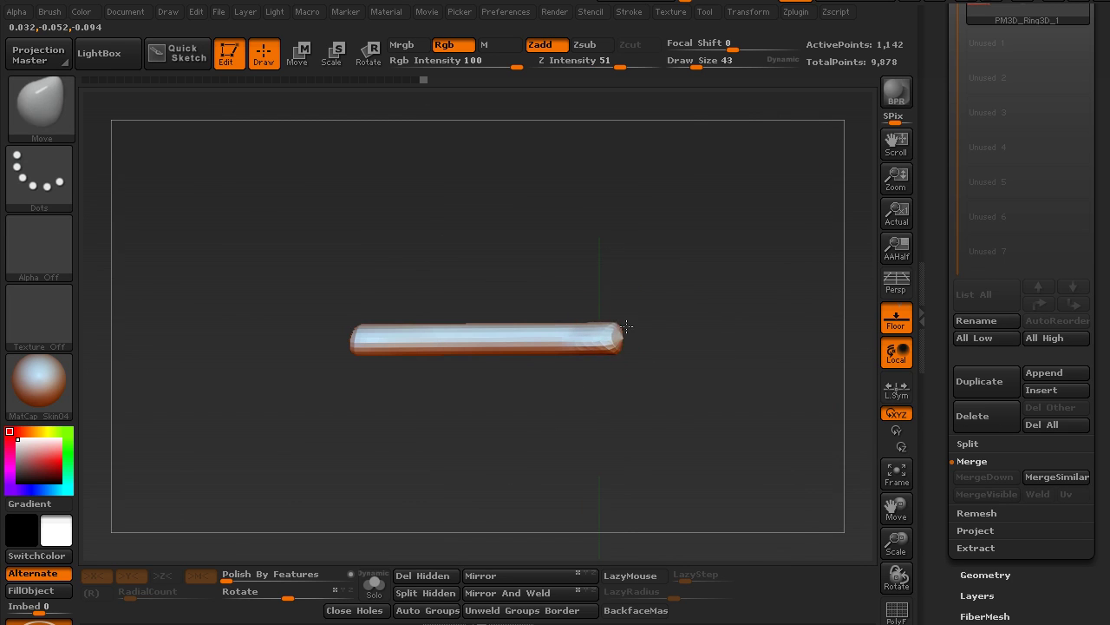
# Unhide the frame and centre bar and check how the prong sits on them from front and back.
pyautogui.moveTo(659, 374); pyautogui.dragTo(638, 359)
pyautogui.keyDown('ctrl'); pyautogui.keyDown('shift'); pyautogui.click(657, 339); pyautogui.keyUp('shift'); pyautogui.keyUp('ctrl')
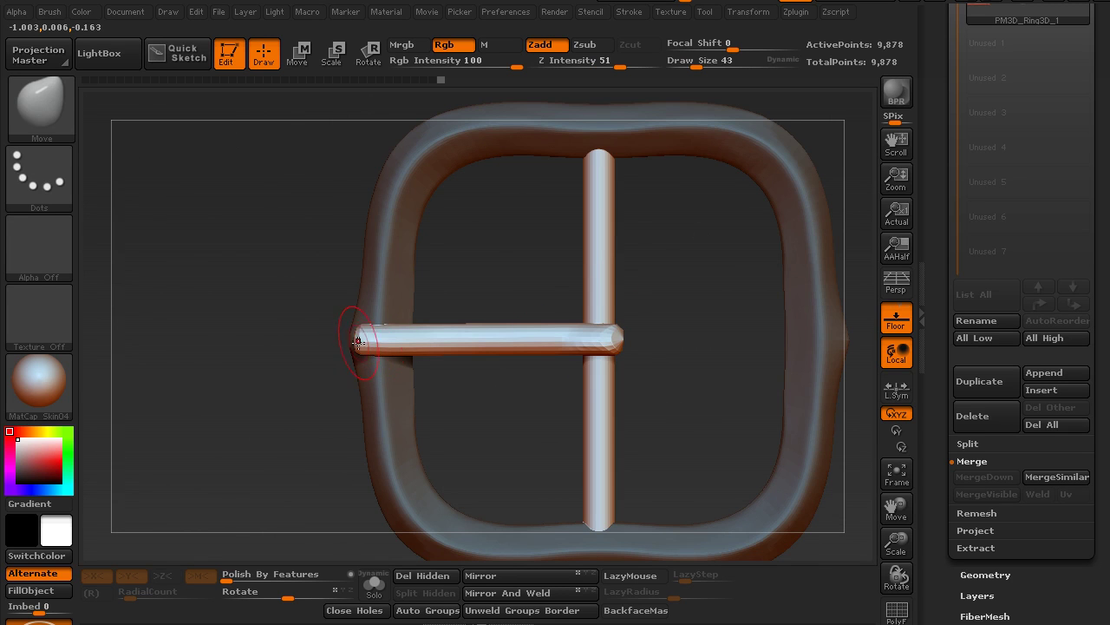
pyautogui.moveTo(537, 250); pyautogui.dragTo(484, 133)
pyautogui.moveTo(563, 211); pyautogui.dragTo(548, 119)
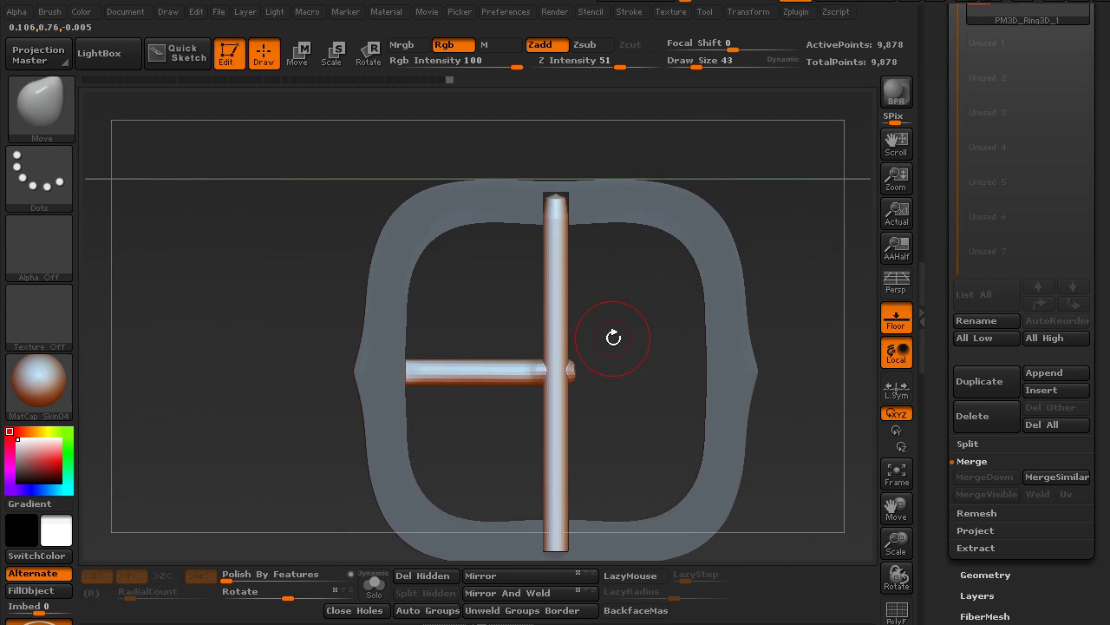
pyautogui.keyDown('alt'); pyautogui.moveTo(615, 330); pyautogui.dragTo(615, 255); pyautogui.keyUp('alt')
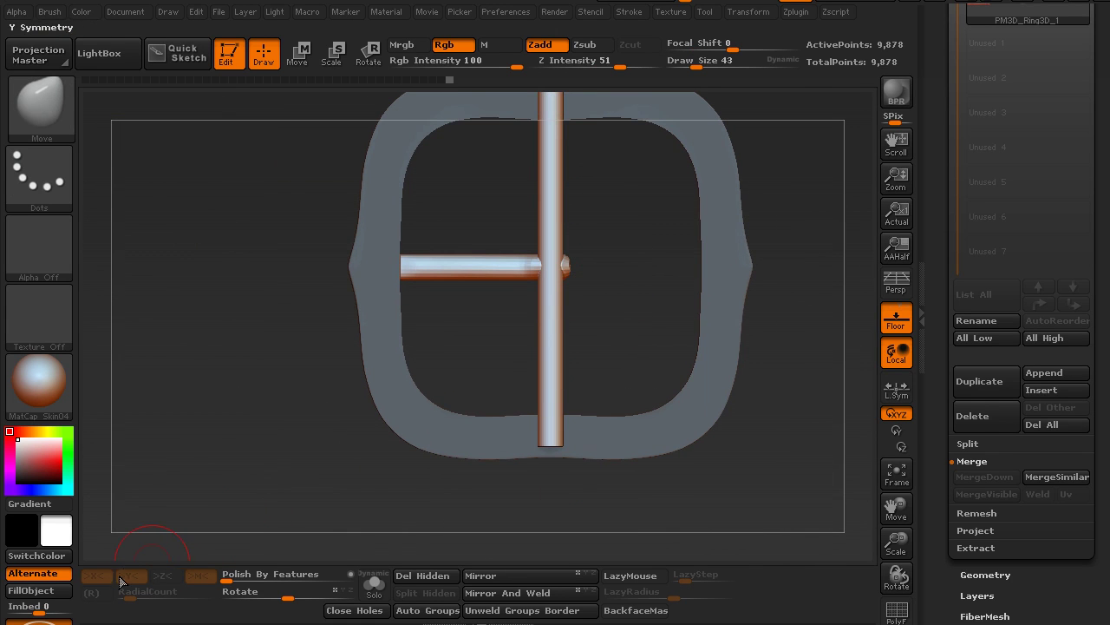
# Turn on symmetry and limit it to the Y axis only.
pyautogui.press('x')
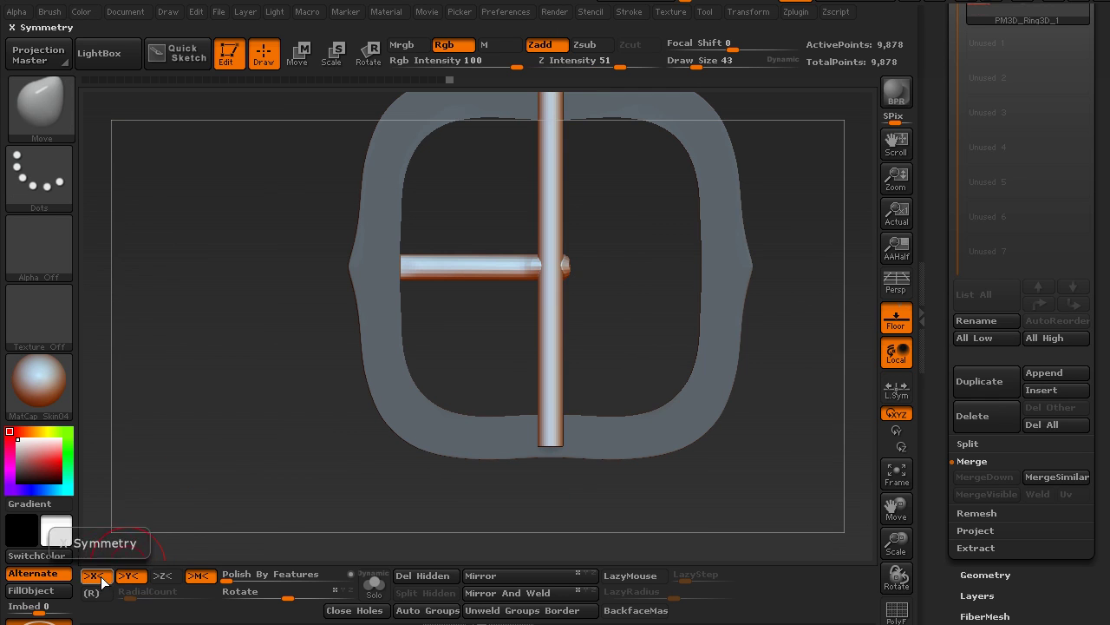
pyautogui.click(95, 575)
pyautogui.keyDown('shift'); pyautogui.moveTo(550, 439); pyautogui.dragTo(554, 434); pyautogui.keyUp('shift')
pyautogui.moveTo(617, 295)
pyautogui.keyDown('alt'); pyautogui.mouseDown()
pyautogui.moveTo(610, 361)
pyautogui.moveTo(590, 257)
pyautogui.moveTo(608, 270)
pyautogui.moveTo(590, 243)
pyautogui.moveTo(584, 276)
pyautogui.mouseUp(); pyautogui.keyUp('alt')
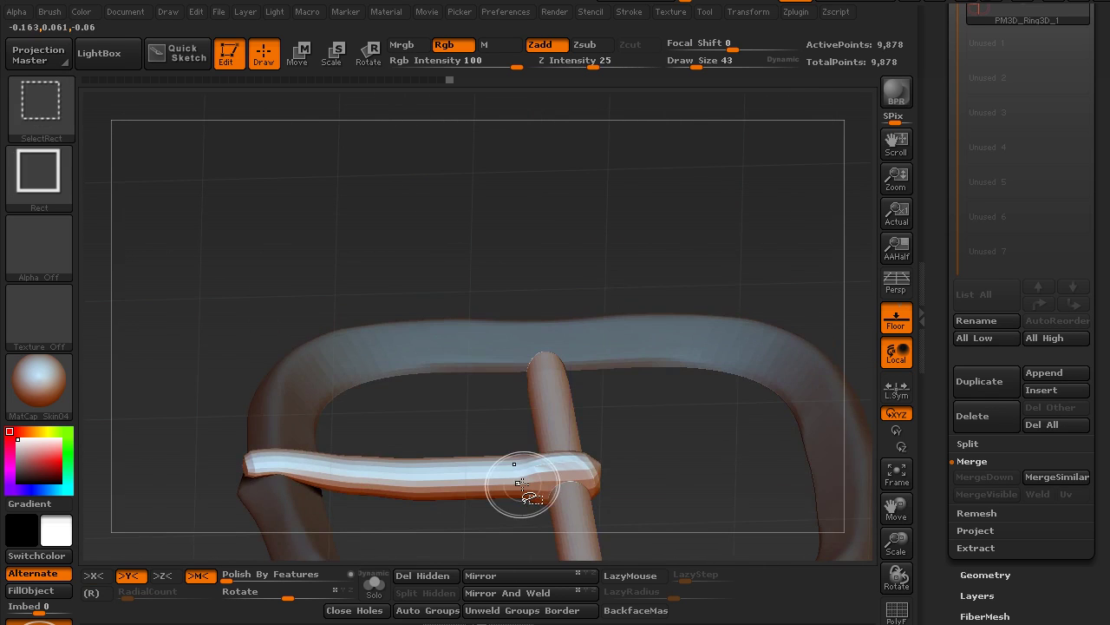
# Isolate the prong and widen its bar-side end into a rounded knob with the Move brush at draw size 43.
pyautogui.keyDown('ctrl'); pyautogui.keyDown('shift'); pyautogui.click(523, 471); pyautogui.keyUp('shift'); pyautogui.keyUp('ctrl')
pyautogui.moveTo(590, 473); pyautogui.dragTo(628, 283)
pyautogui.press('b')
pyautogui.press('m')
pyautogui.press('v')
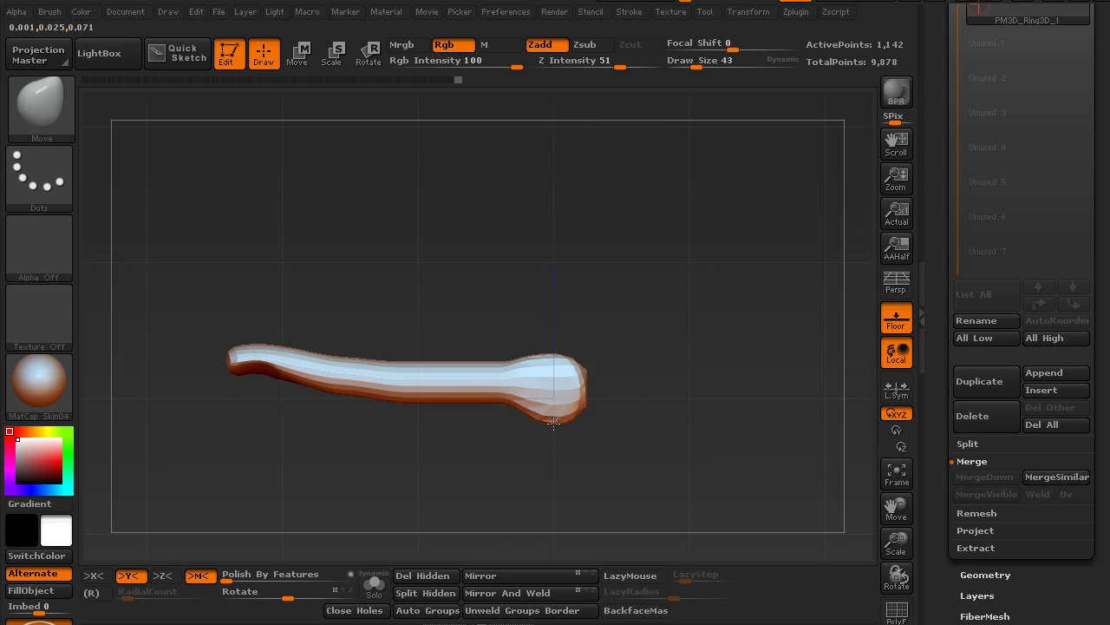
pyautogui.press('shift')
# Unhide all buckle parts, fit the whole buckle in view and clear its mask.
pyautogui.keyDown('ctrl'); pyautogui.keyDown('shift'); pyautogui.moveTo(621, 347); pyautogui.dragTo(677, 350); pyautogui.keyUp('shift'); pyautogui.keyUp('ctrl')
pyautogui.moveTo(636, 246); pyautogui.dragTo(359, 160)
pyautogui.keyDown('ctrl'); pyautogui.keyDown('shift'); pyautogui.click(663, 410); pyautogui.keyUp('shift'); pyautogui.keyUp('ctrl')
pyautogui.press('f')
pyautogui.keyDown('alt'); pyautogui.moveTo(453, 290); pyautogui.dragTo(556, 328); pyautogui.keyUp('alt')
pyautogui.keyDown('alt'); pyautogui.moveTo(628, 228); pyautogui.dragTo(586, 185); pyautogui.keyUp('alt')
pyautogui.moveTo(586, 186)
pyautogui.keyDown('ctrl'); pyautogui.mouseDown()
pyautogui.moveTo(625, 265)
pyautogui.moveTo(620, 228)
pyautogui.moveTo(622, 237)
pyautogui.mouseUp(); pyautogui.keyUp('ctrl')
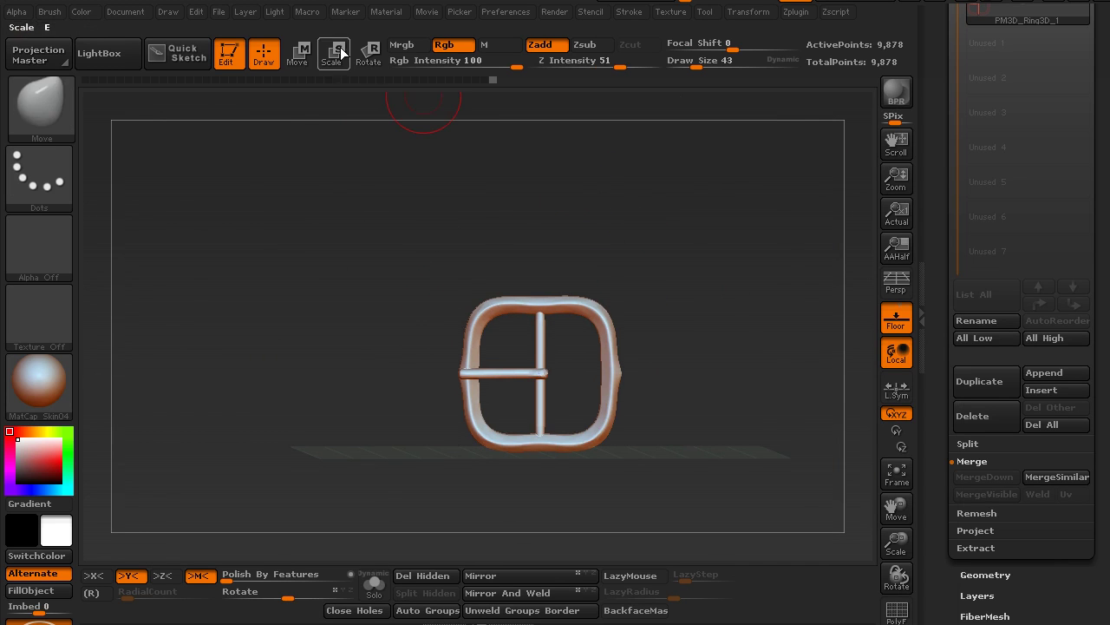
# Scale the whole buckle down in height along a vertical transpose line so it is wider than tall.
pyautogui.click(337, 54)
pyautogui.keyDown('shift'); pyautogui.moveTo(543, 373); pyautogui.dragTo(563, 231); pyautogui.keyUp('shift')
pyautogui.click(295, 54)
pyautogui.keyDown('ctrl'); pyautogui.moveTo(608, 241); pyautogui.dragTo(668, 274, button='right'); pyautogui.keyUp('ctrl')
pyautogui.press('f')
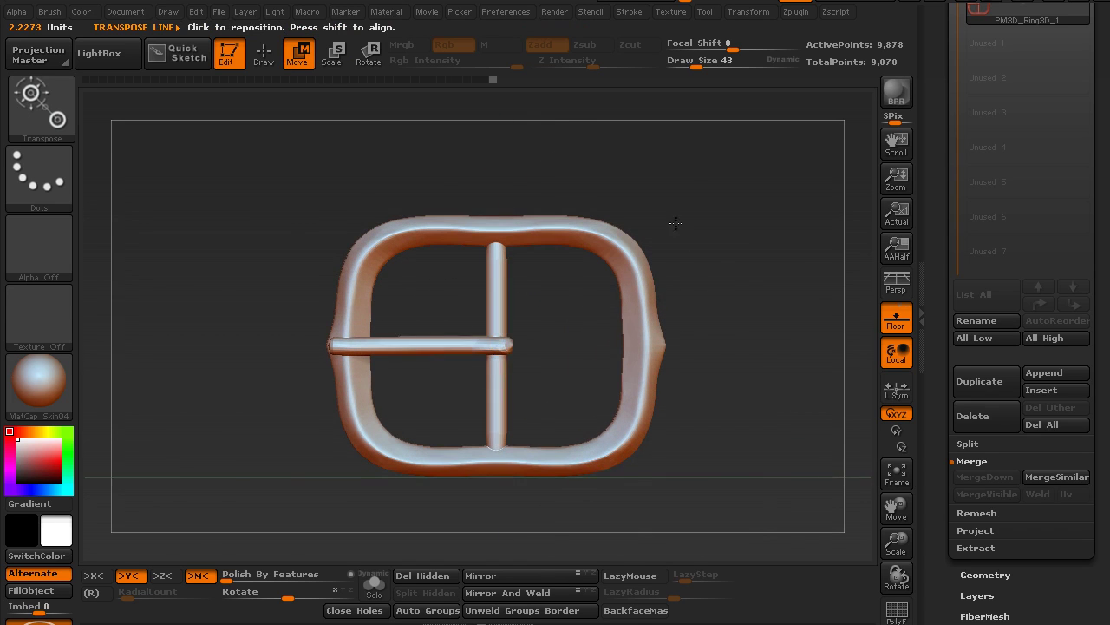
# Switch from the transpose tool to the belt_buckles insert brush.
pyautogui.press('ctrl')
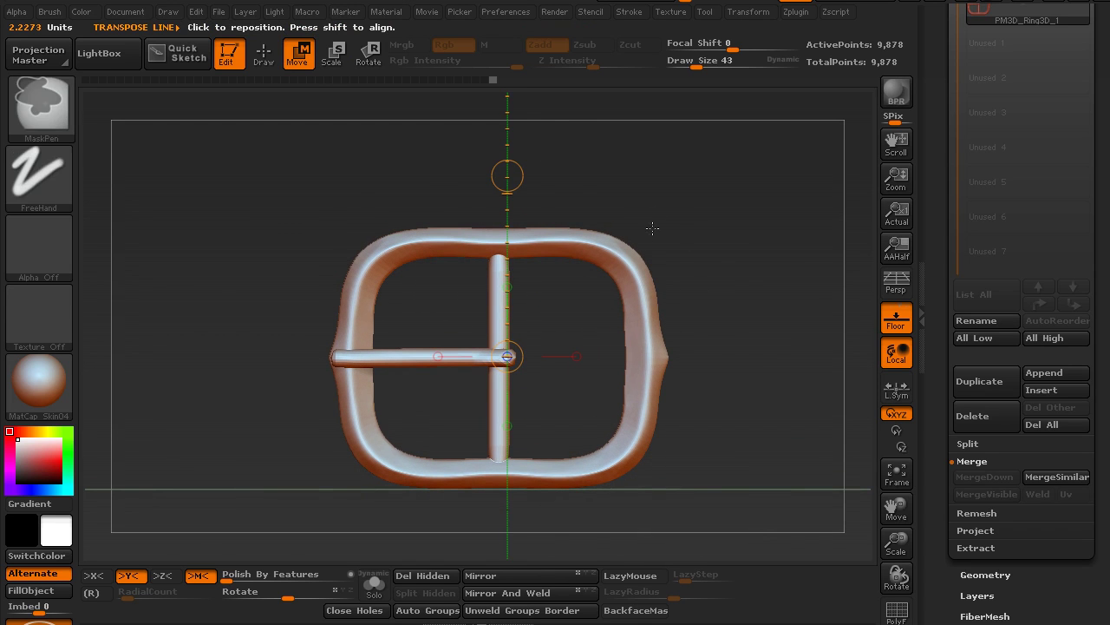
pyautogui.click(43, 101)
pyautogui.click(38, 110)
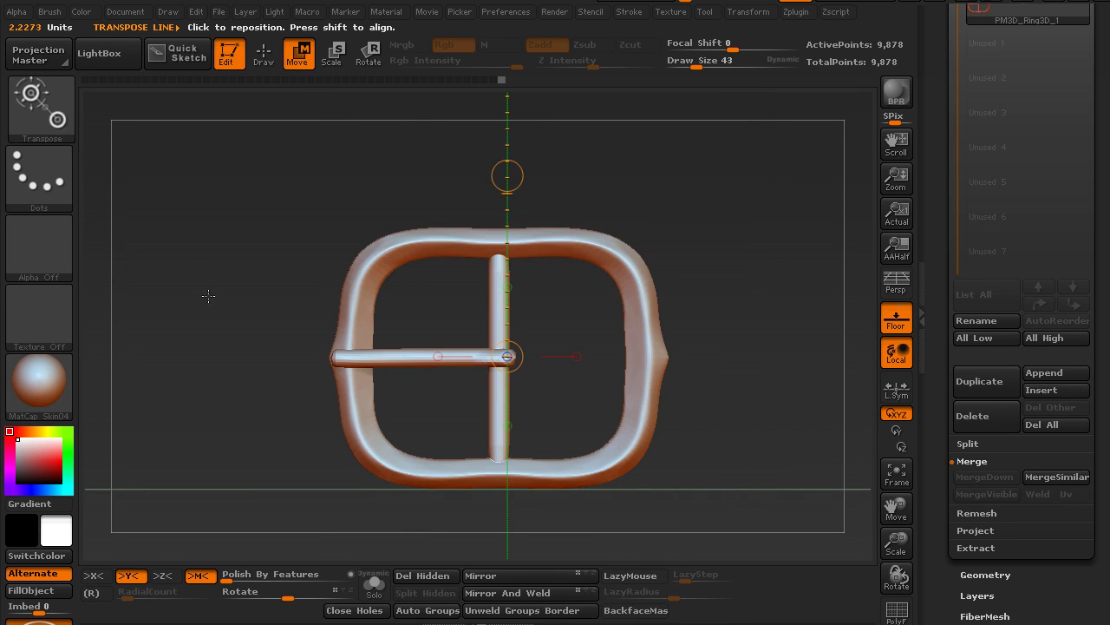
pyautogui.click(49, 107)
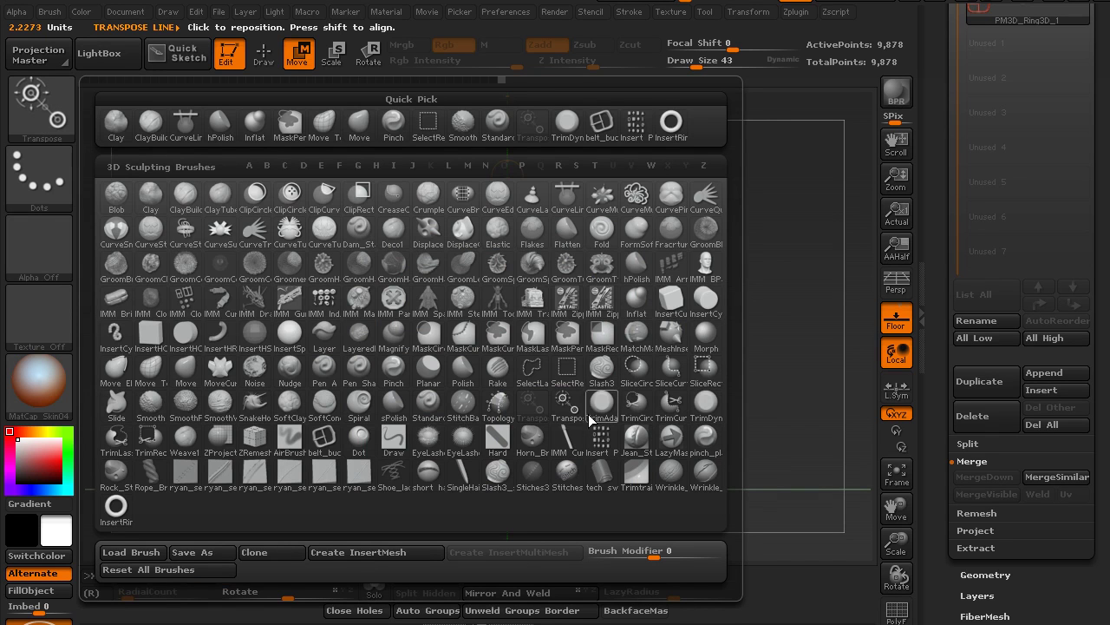
pyautogui.click(326, 438)
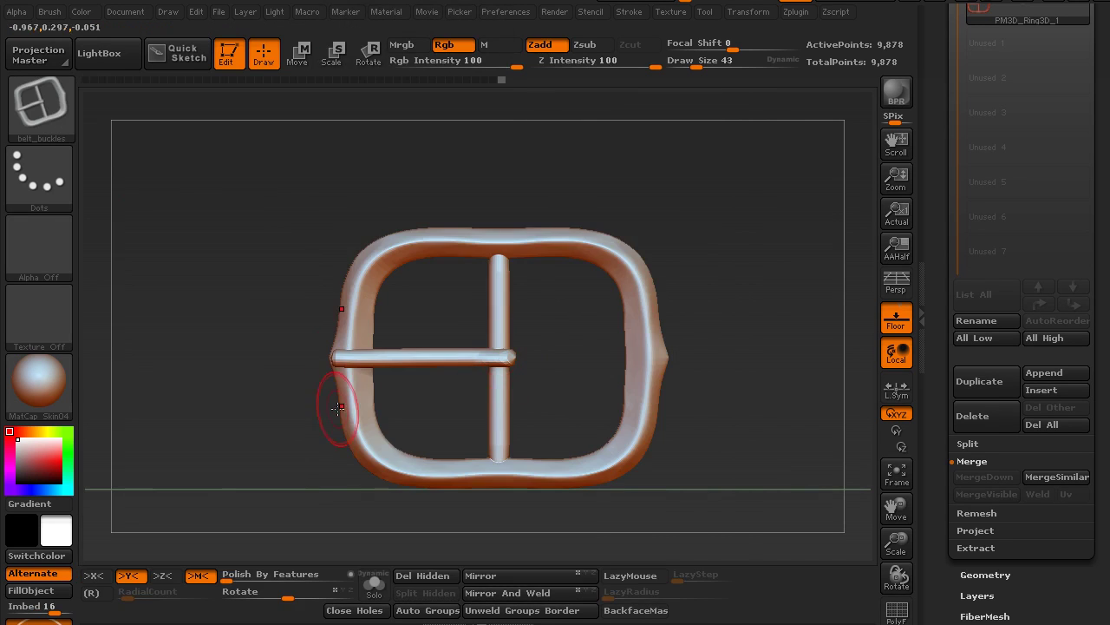
# Create an InsertMesh from the finished buckle and append it to the belt_buckles brush.
pyautogui.click(56, 111)
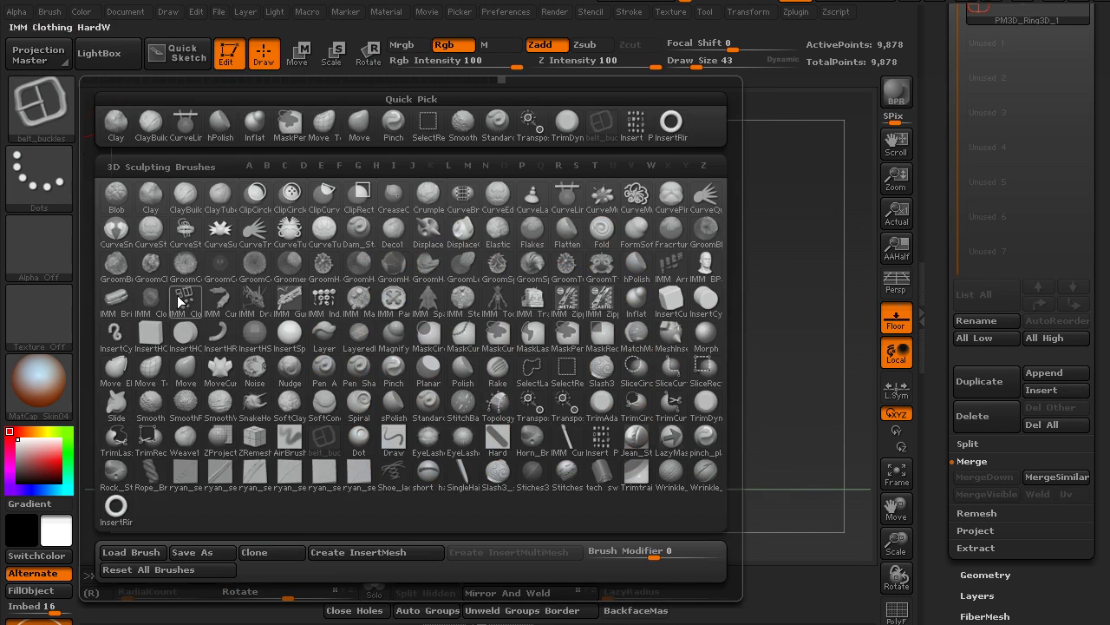
pyautogui.click(335, 553)
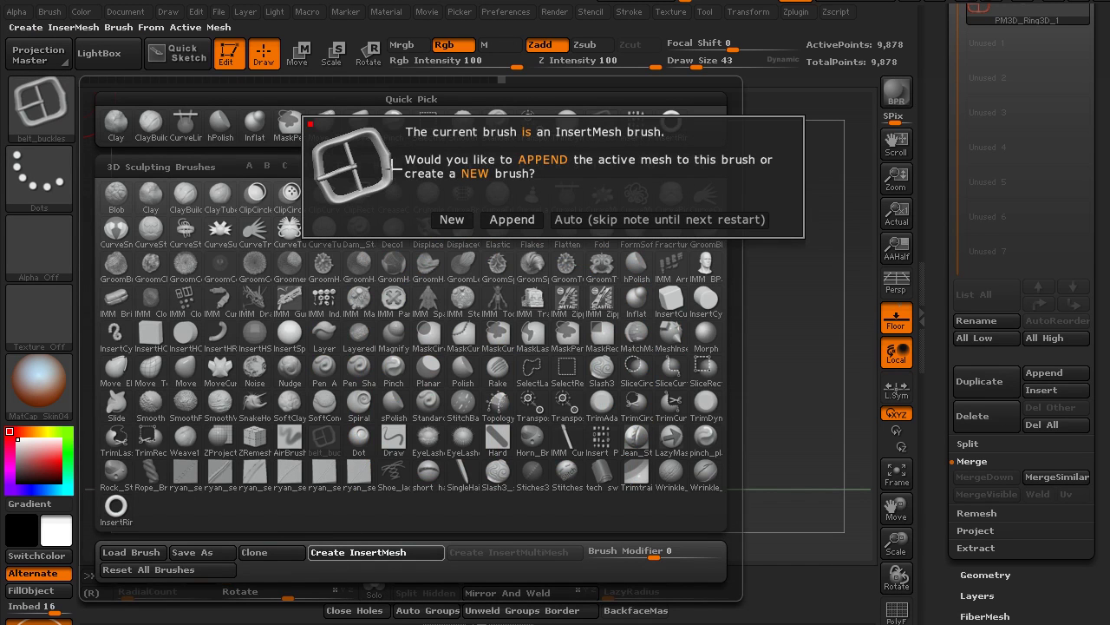
pyautogui.click(511, 219)
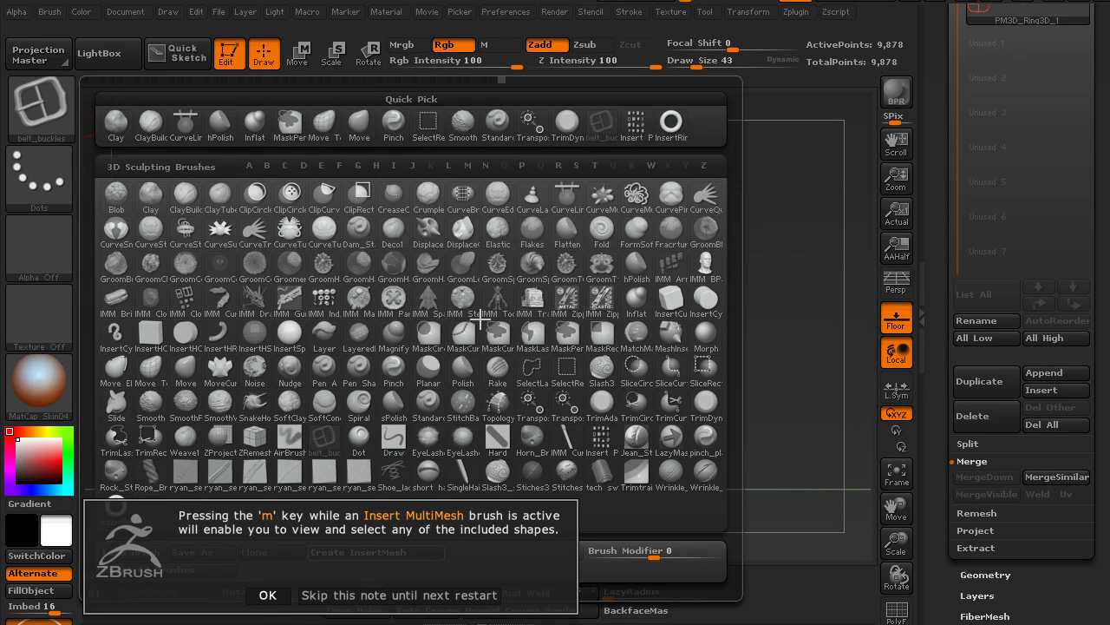
pyautogui.click(268, 596)
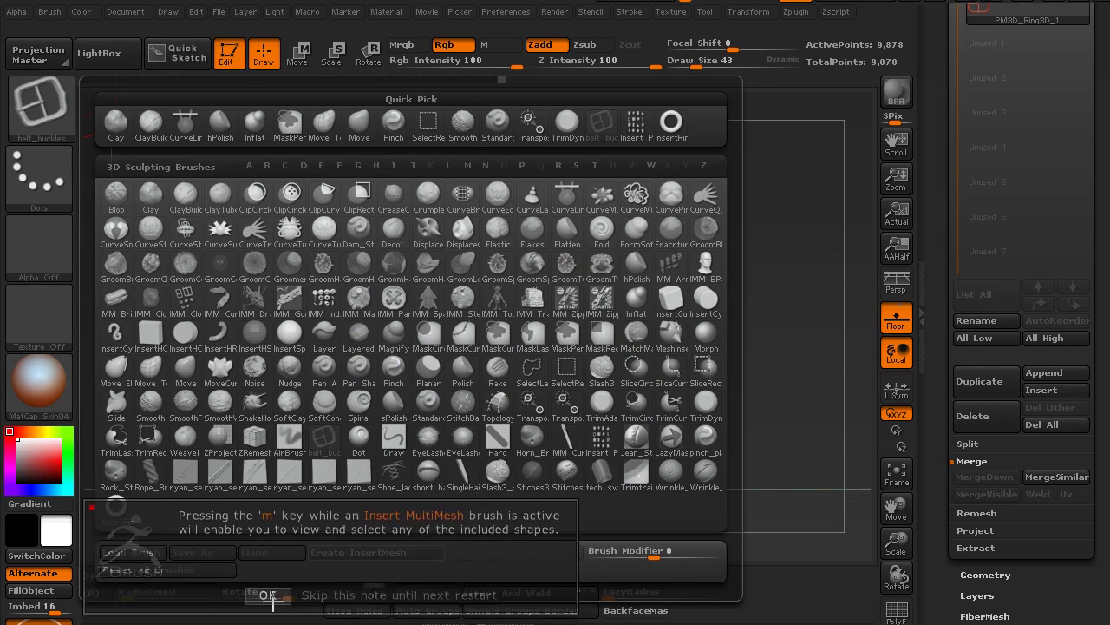
# Switch to the figure tool with the belt and duplicate the belt subtool.
pyautogui.moveTo(945, 128); pyautogui.dragTo(944, 262)
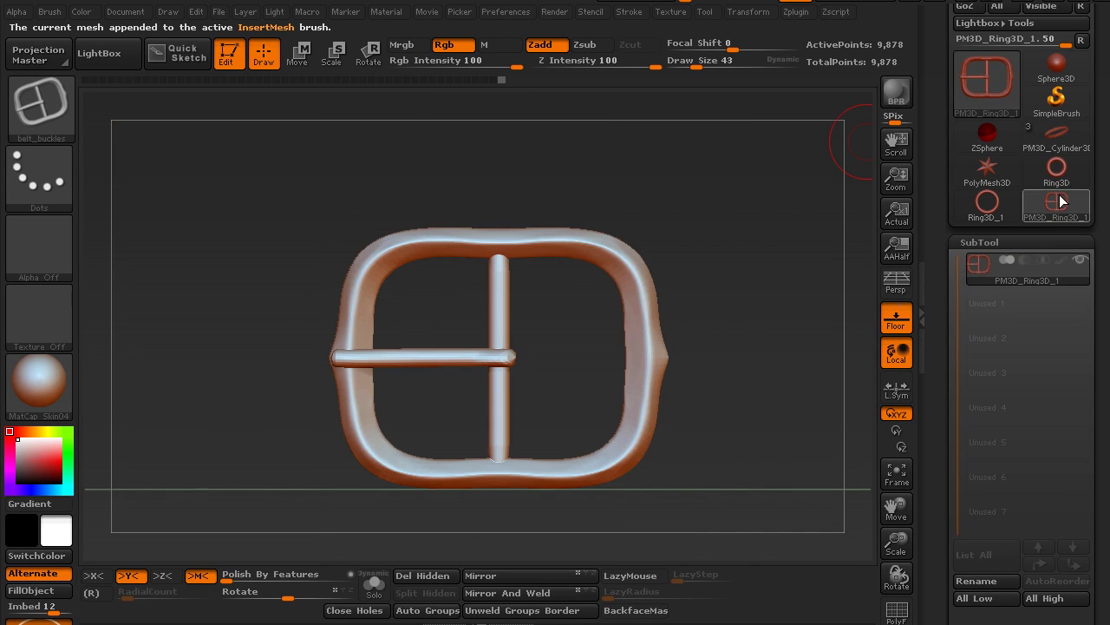
pyautogui.click(1056, 143)
pyautogui.moveTo(649, 302)
pyautogui.keyDown('alt'); pyautogui.mouseDown()
pyautogui.moveTo(669, 338)
pyautogui.moveTo(663, 302)
pyautogui.mouseUp(); pyautogui.keyUp('alt')
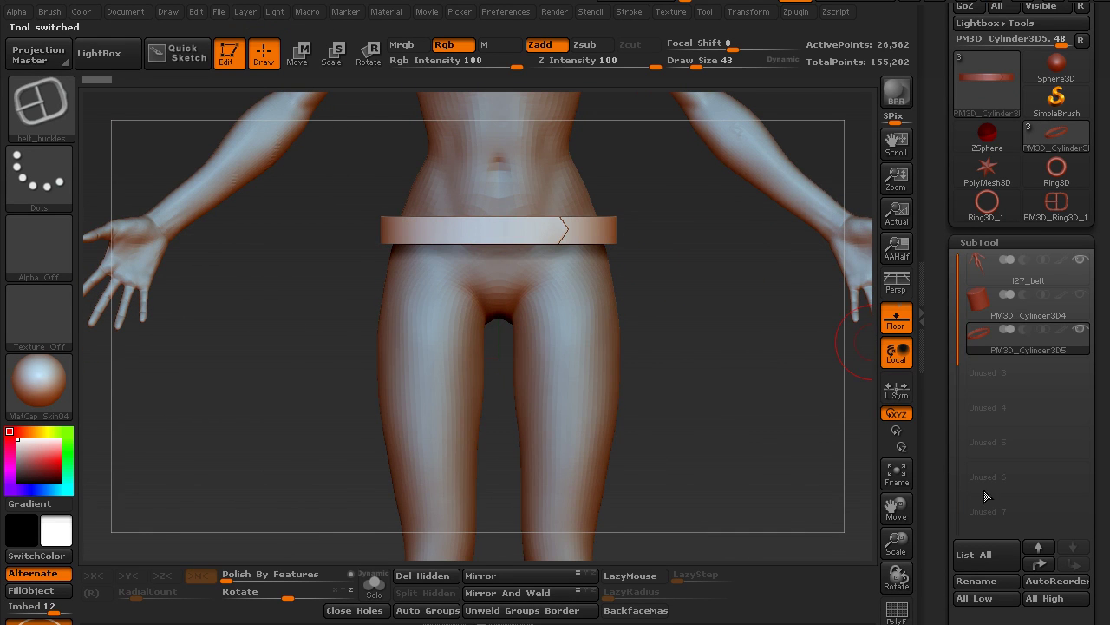
pyautogui.scroll(-5, 932, 379)
pyautogui.click(977, 410)
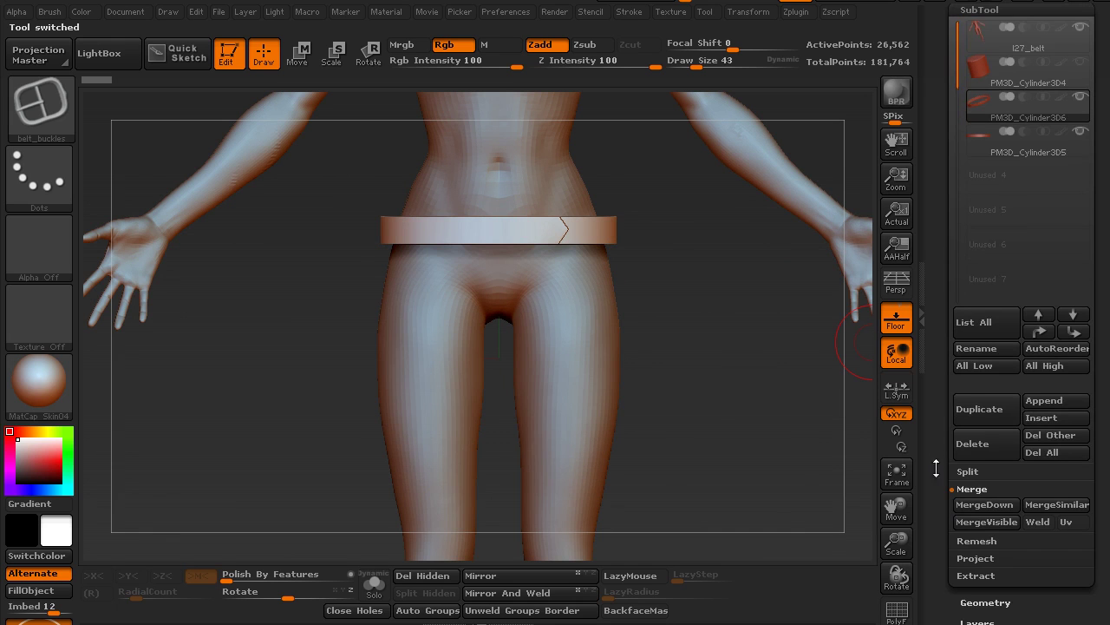
# Select the belt subtool PM3D_Cylinder3D5 and delete its lower subdivision levels.
pyautogui.scroll(-1, 936, 423)
pyautogui.click(975, 119)
pyautogui.scroll(-4, 949, 351)
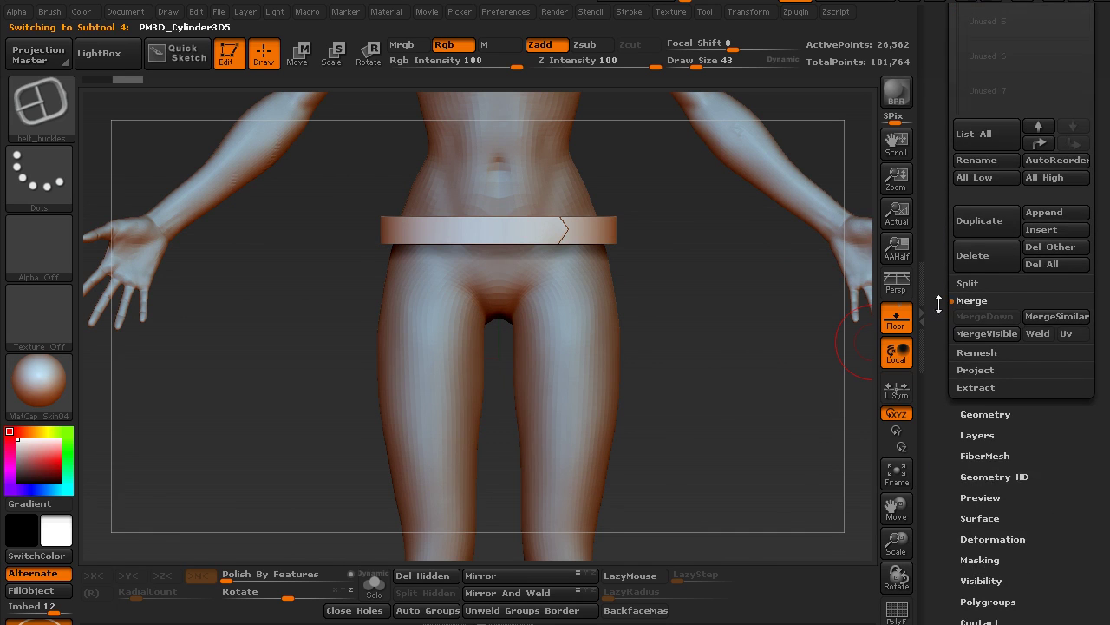
pyautogui.click(961, 407)
pyautogui.scroll(4, 961, 408)
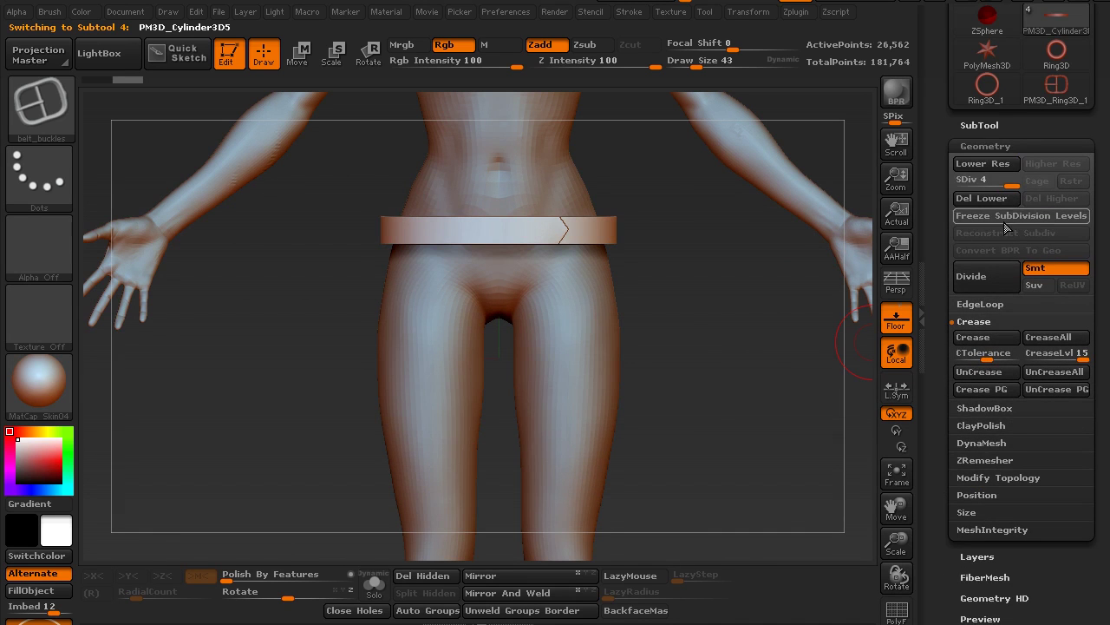
pyautogui.click(993, 200)
# Show only the belt subtool in Solo mode and centre it from the front.
pyautogui.keyDown('alt'); pyautogui.moveTo(660, 229); pyautogui.dragTo(701, 279); pyautogui.keyUp('alt')
pyautogui.moveTo(746, 160); pyautogui.dragTo(656, 322)
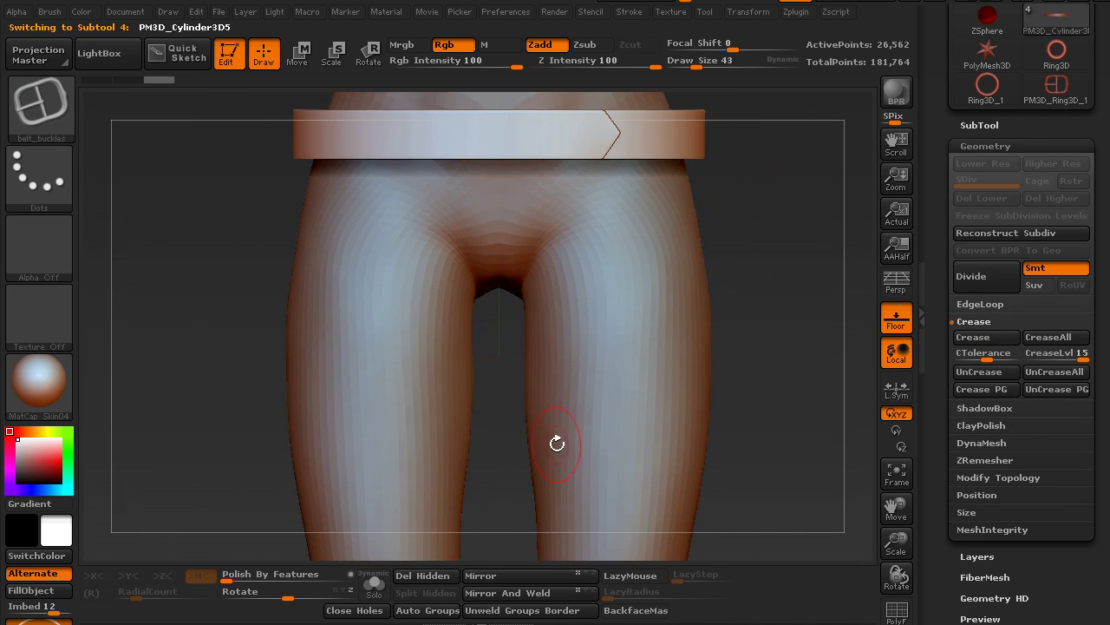
pyautogui.click(374, 583)
pyautogui.keyDown('alt'); pyautogui.moveTo(679, 265); pyautogui.dragTo(678, 387); pyautogui.keyUp('alt')
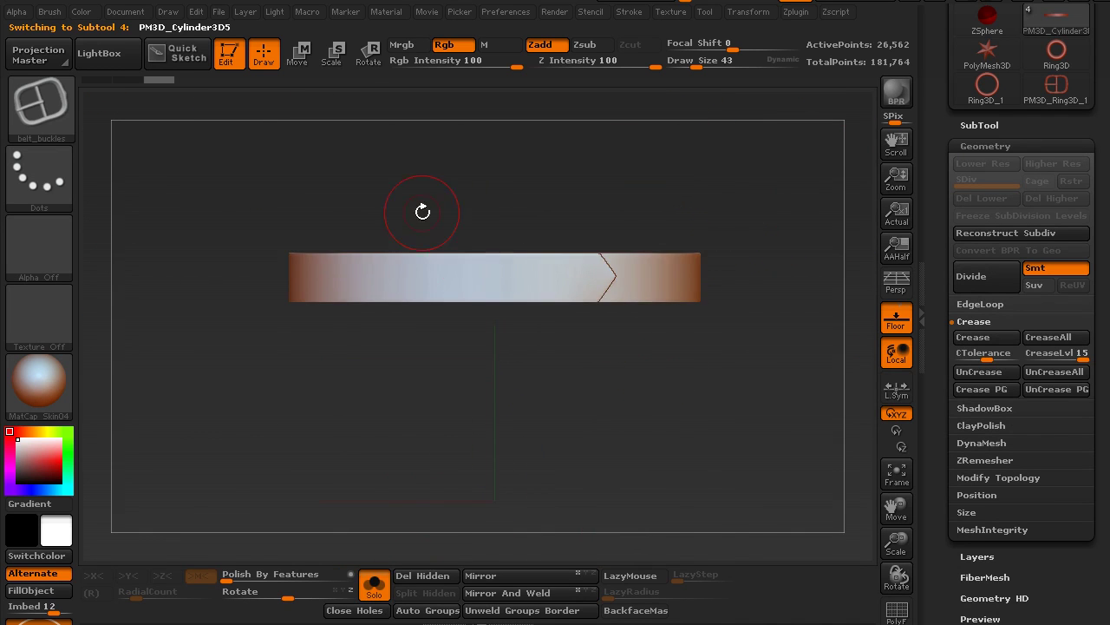
# Insert the buckle mesh at the belt's front centre, redrawing it slightly taller than the belt.
pyautogui.moveTo(495, 278); pyautogui.dragTo(500, 319)
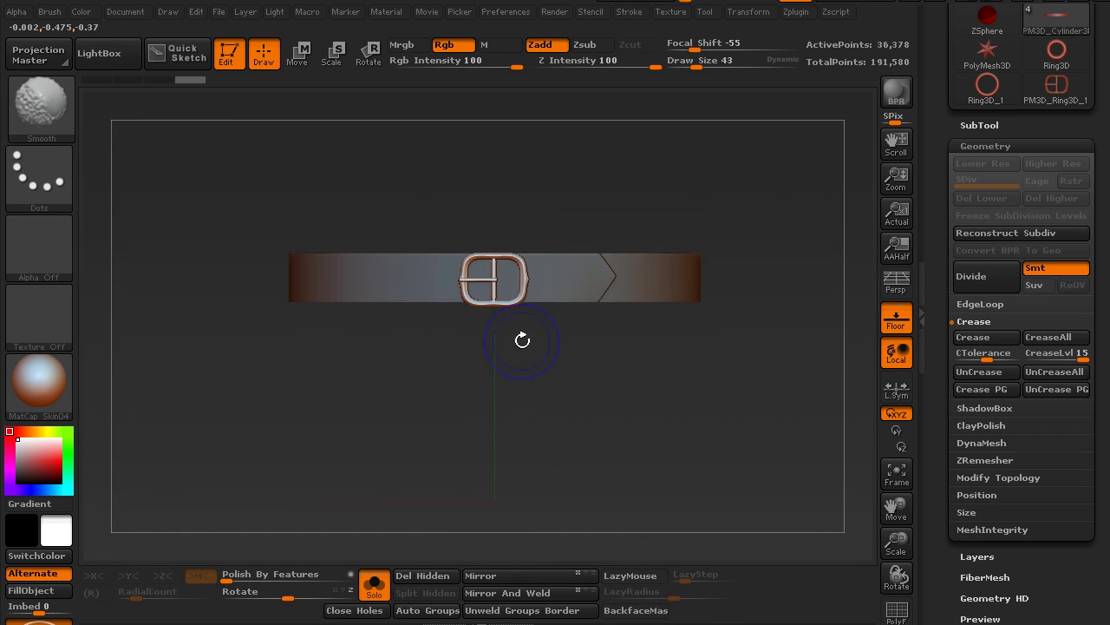
pyautogui.hotkey('ctrl', 'z')
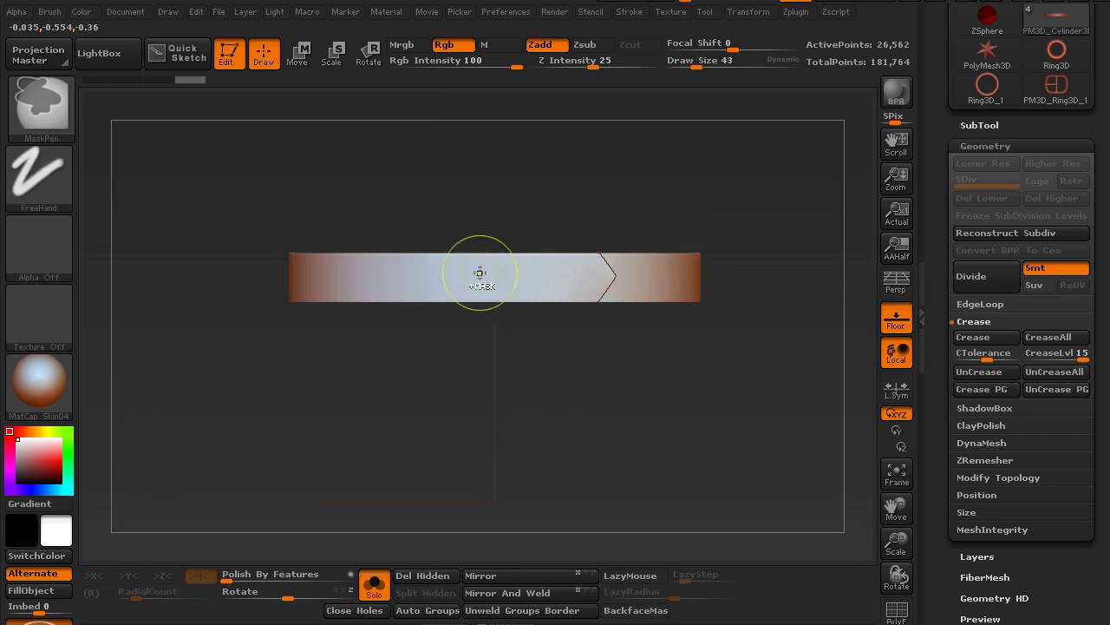
pyautogui.moveTo(497, 280); pyautogui.dragTo(497, 327)
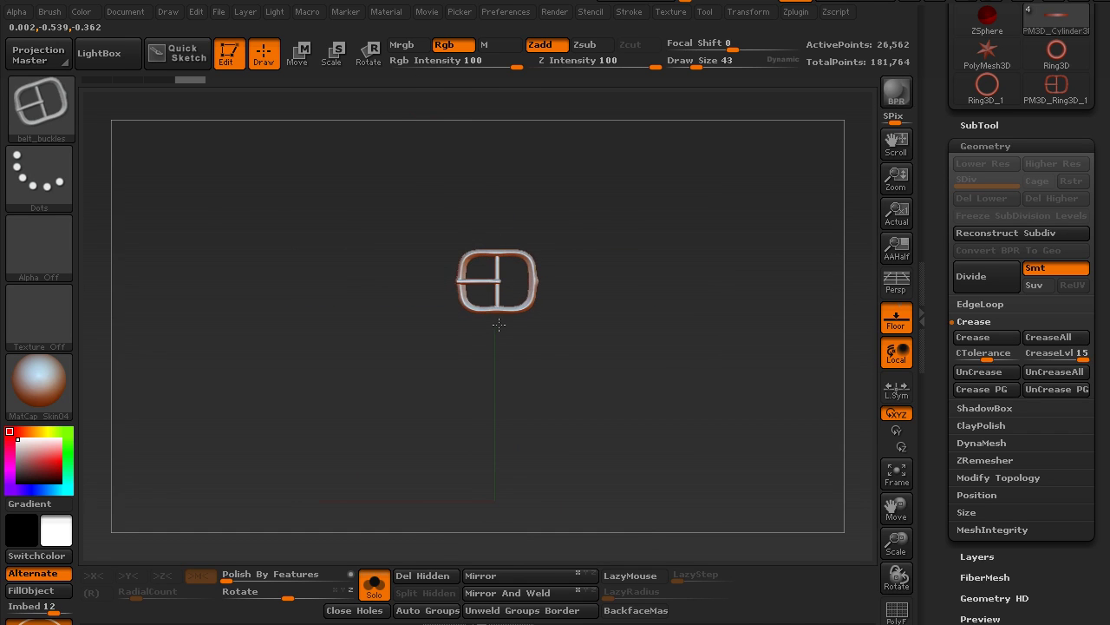
pyautogui.keyDown('ctrl'); pyautogui.keyDown('shift'); pyautogui.click(496, 324); pyautogui.keyUp('shift'); pyautogui.keyUp('ctrl')
pyautogui.keyDown('alt'); pyautogui.moveTo(570, 209); pyautogui.dragTo(564, 287); pyautogui.keyUp('alt')
pyautogui.moveTo(561, 387); pyautogui.dragTo(574, 339)
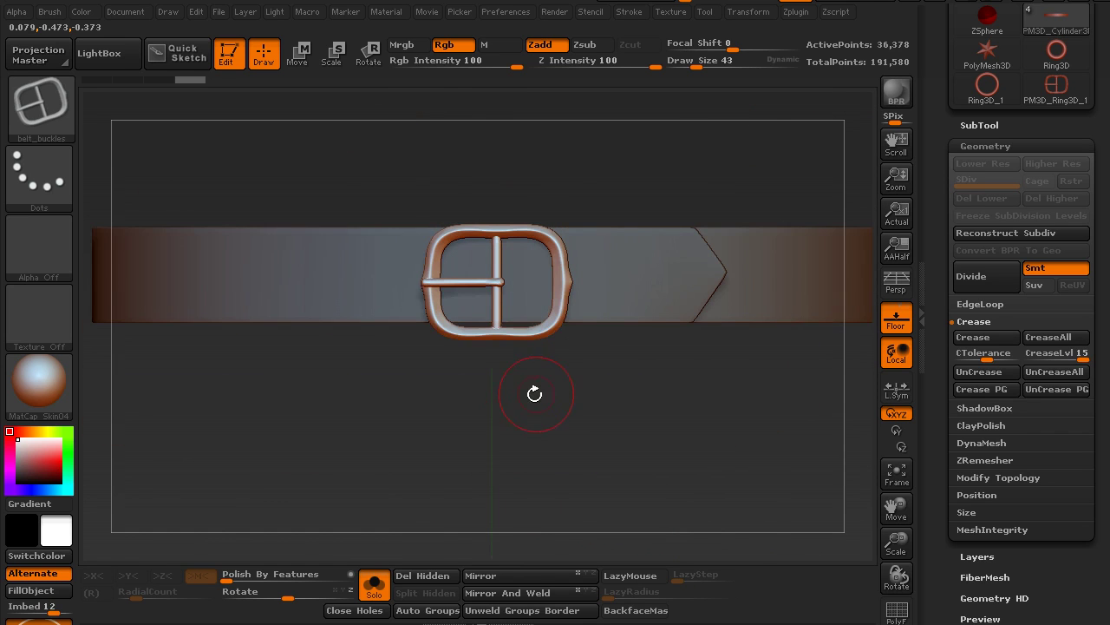
# Stretch the inserted buckle slightly upward with a vertical Move transpose line.
pyautogui.moveTo(455, 133); pyautogui.dragTo(489, 202)
pyautogui.press('w')
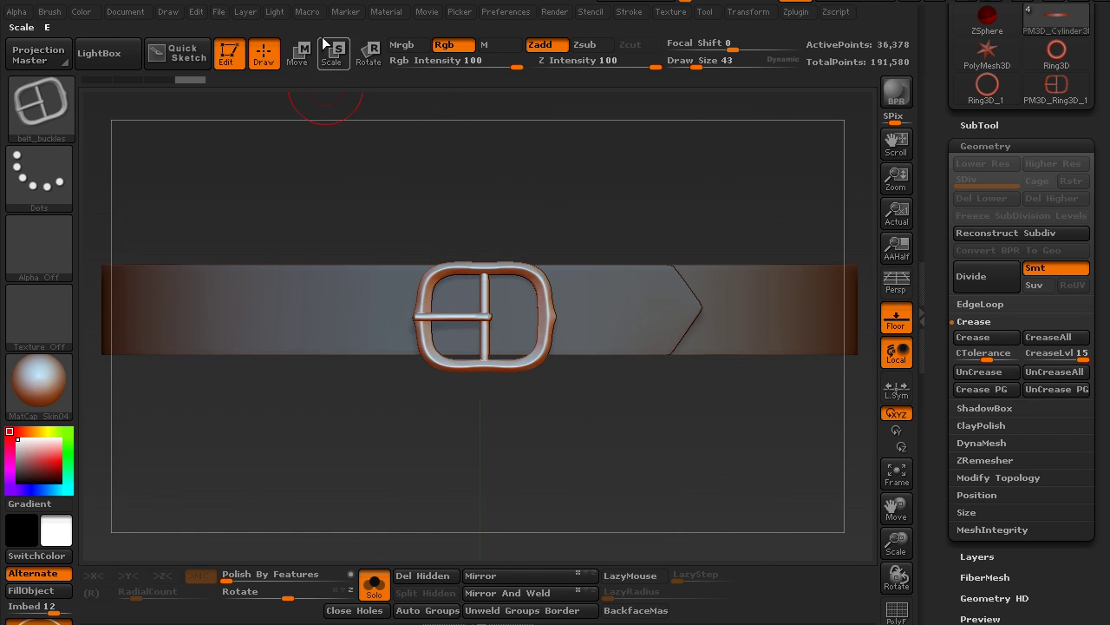
pyautogui.moveTo(487, 295); pyautogui.dragTo(487, 165)
pyautogui.moveTo(488, 230); pyautogui.dragTo(488, 223)
pyautogui.moveTo(488, 164); pyautogui.dragTo(487, 150)
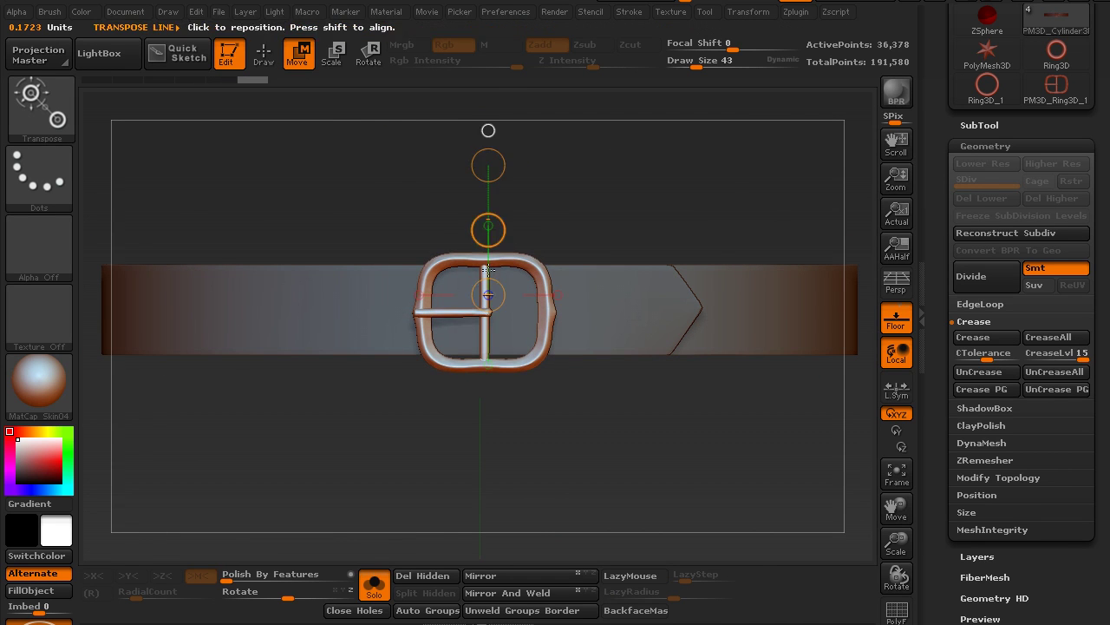
# View the belt from above and lay a horizontal transpose line from the buckle's centre along its width.
pyautogui.moveTo(488, 229); pyautogui.dragTo(564, 400)
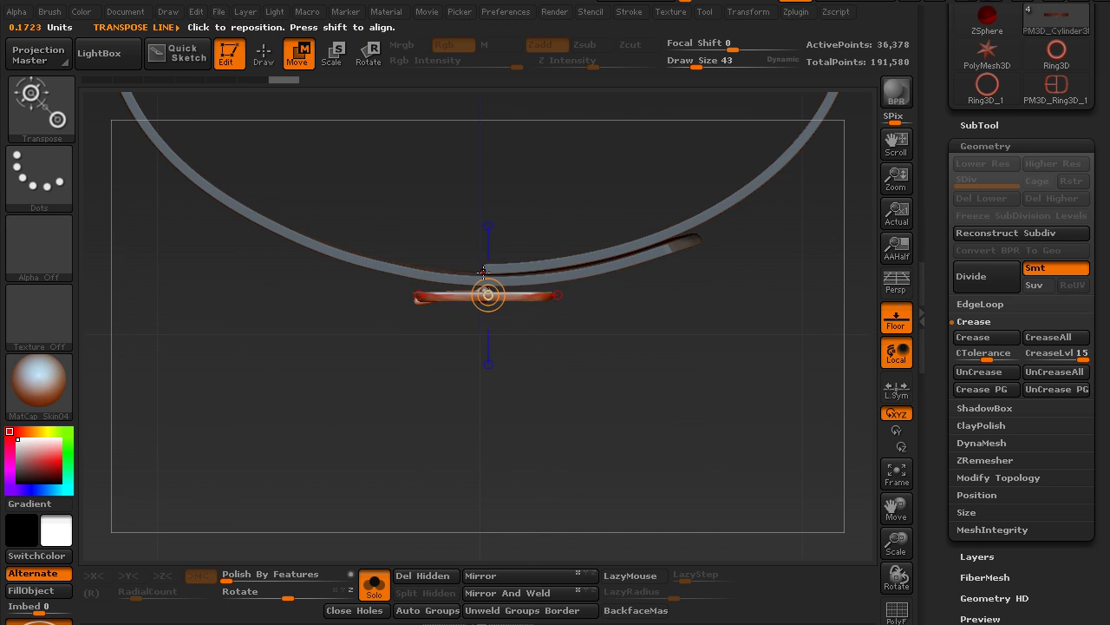
pyautogui.click(557, 297)
pyautogui.moveTo(552, 298); pyautogui.dragTo(558, 295)
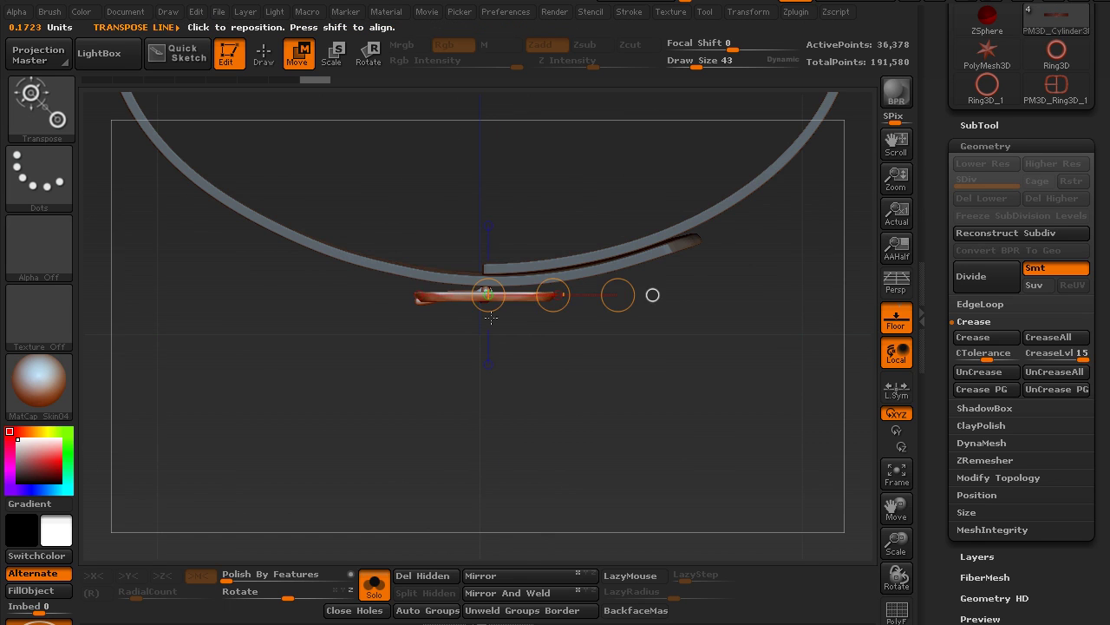
# Invert the mask to cover the buckle instead of the belt, and separate them with Split Unmasked Points.
pyautogui.keyDown('alt'); pyautogui.moveTo(533, 351); pyautogui.dragTo(576, 407); pyautogui.keyUp('alt')
pyautogui.keyDown('ctrl'); pyautogui.click(721, 358); pyautogui.keyUp('ctrl')
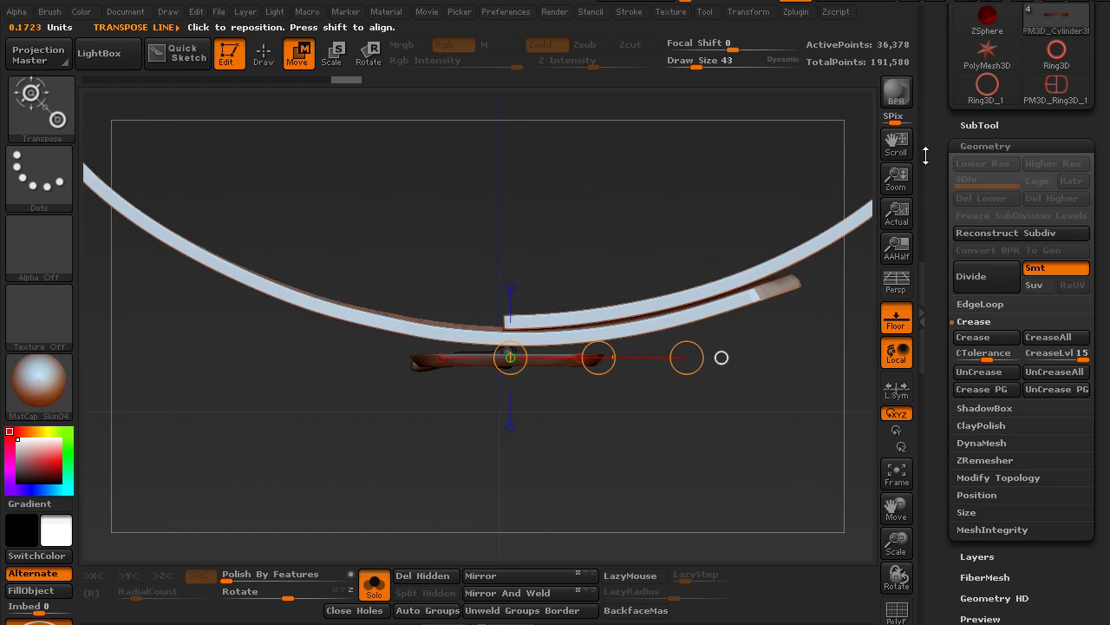
pyautogui.click(976, 126)
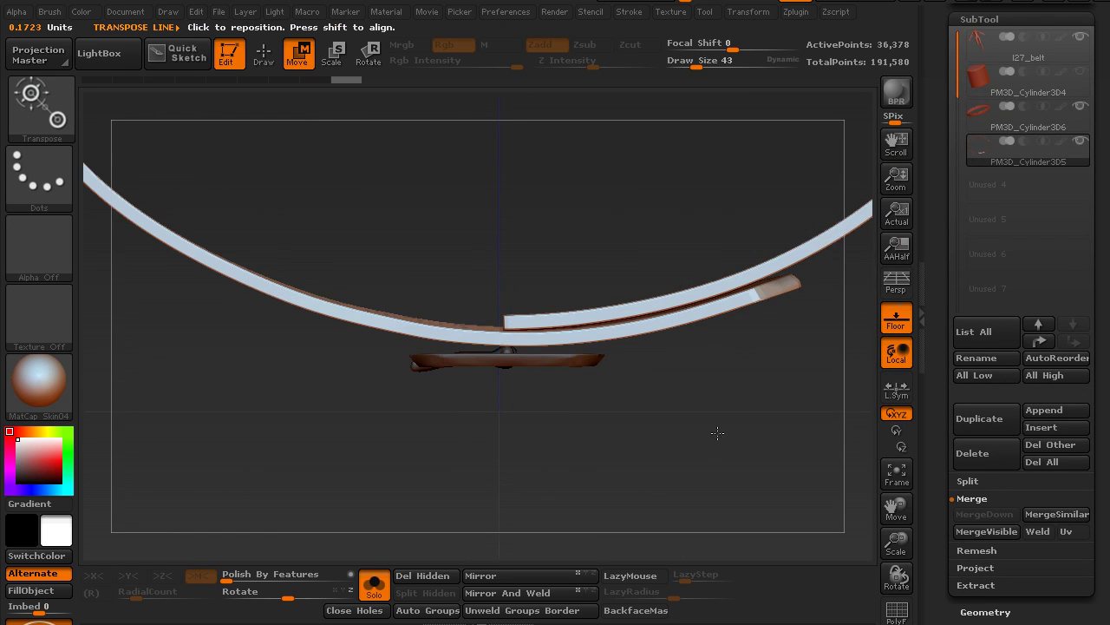
pyautogui.scroll(-5, 974, 309)
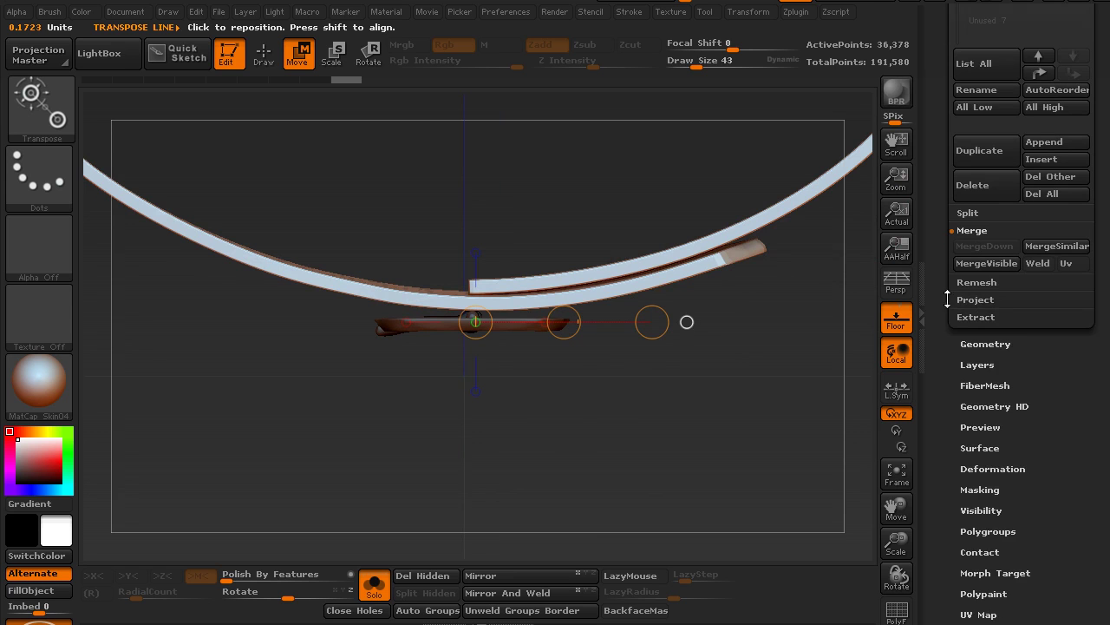
pyautogui.scroll(1, 945, 290)
pyautogui.click(969, 236)
pyautogui.click(1011, 303)
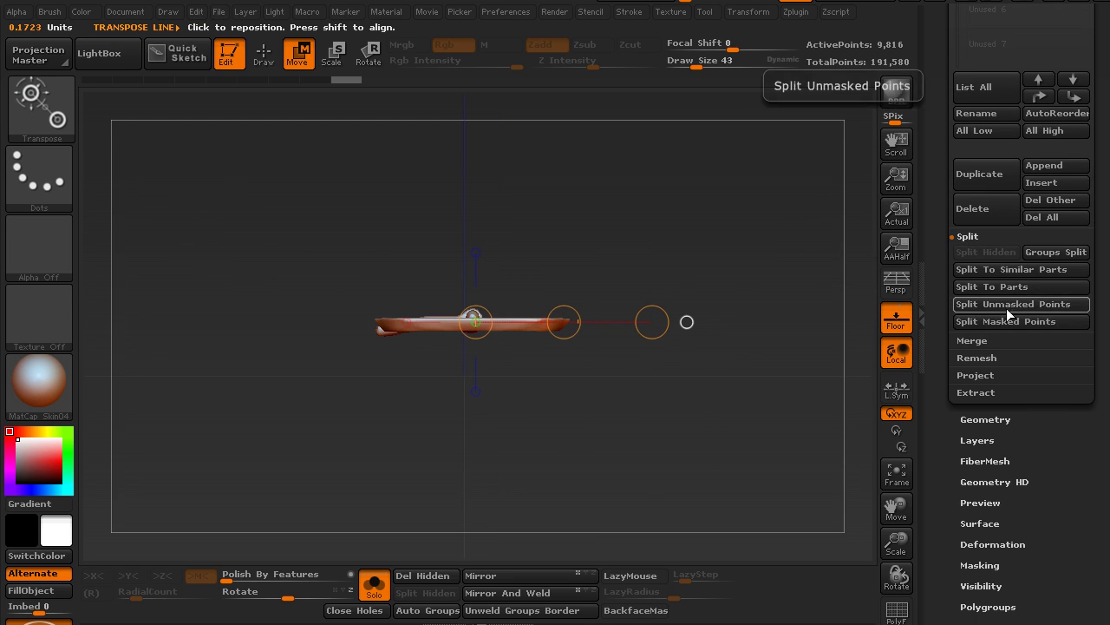
# Make the belt subtool PM3D_Cylinder3D6 active and turn off Solo mode.
pyautogui.scroll(5, 976, 191)
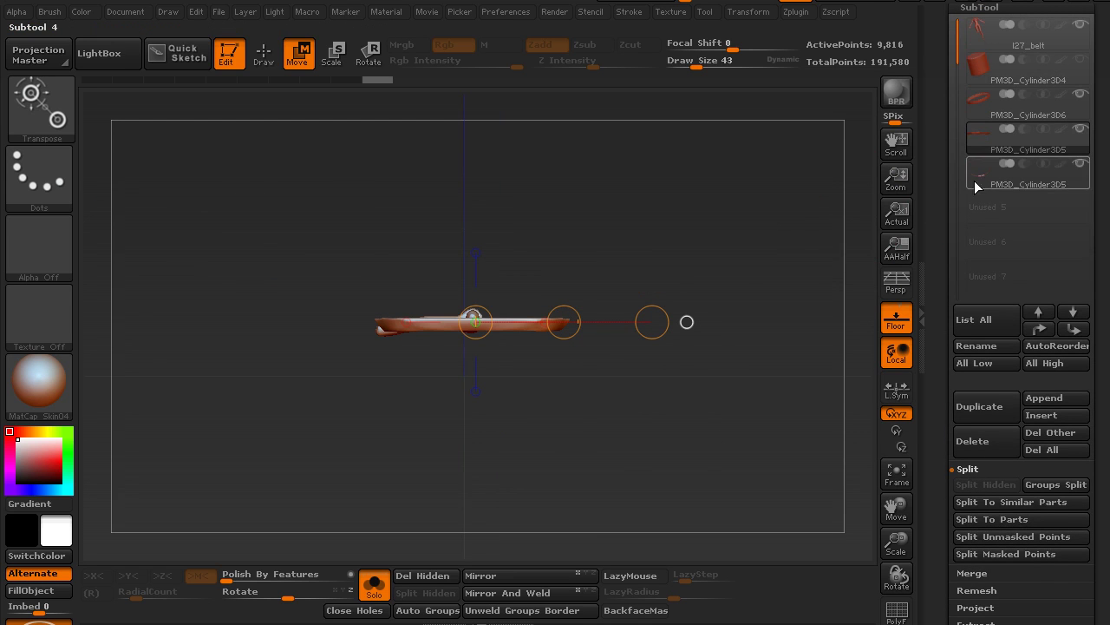
pyautogui.click(981, 101)
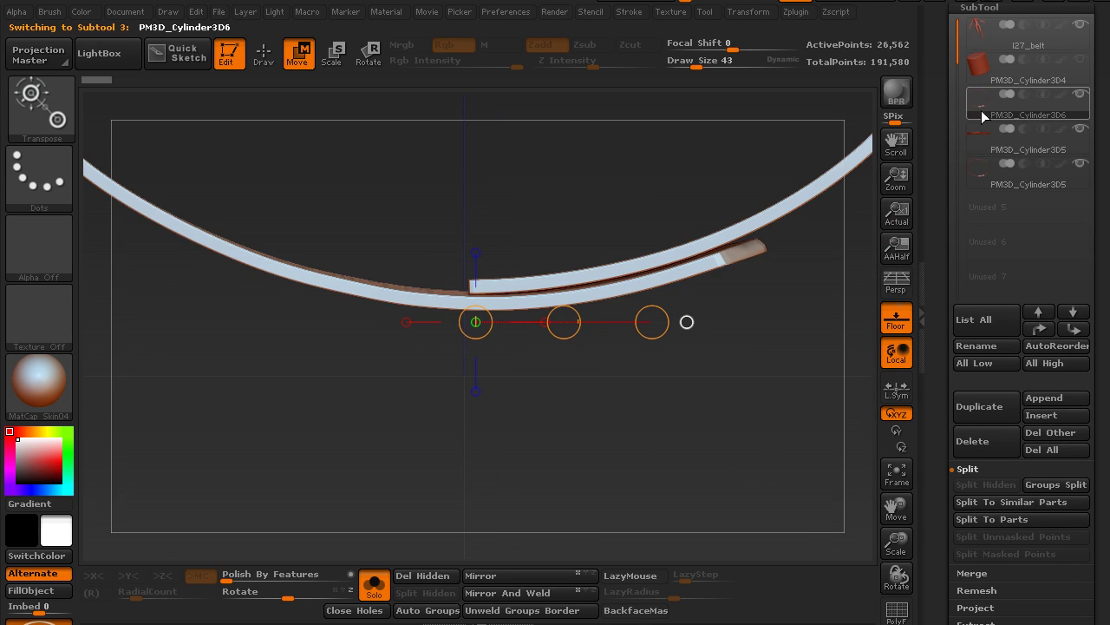
pyautogui.click(376, 590)
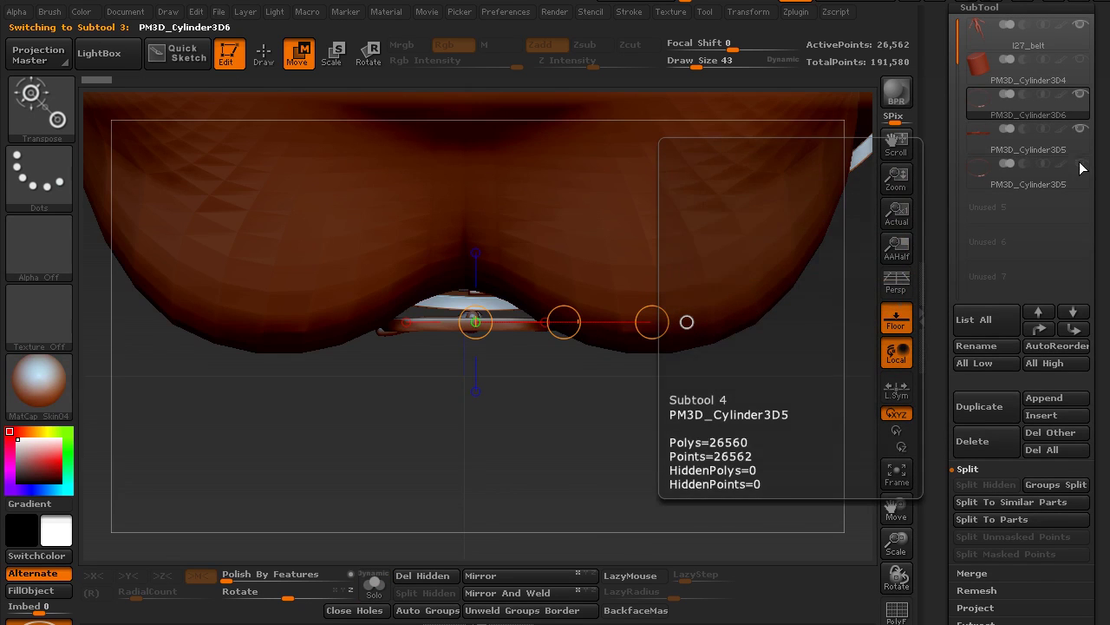
# Select the separated buckle and move it back toward the belt with a straight Move transpose line.
pyautogui.moveTo(583, 481); pyautogui.dragTo(550, 446)
pyautogui.click(513, 397)
pyautogui.moveTo(513, 411); pyautogui.dragTo(513, 403)
pyautogui.hotkey('ctrl', 'z')
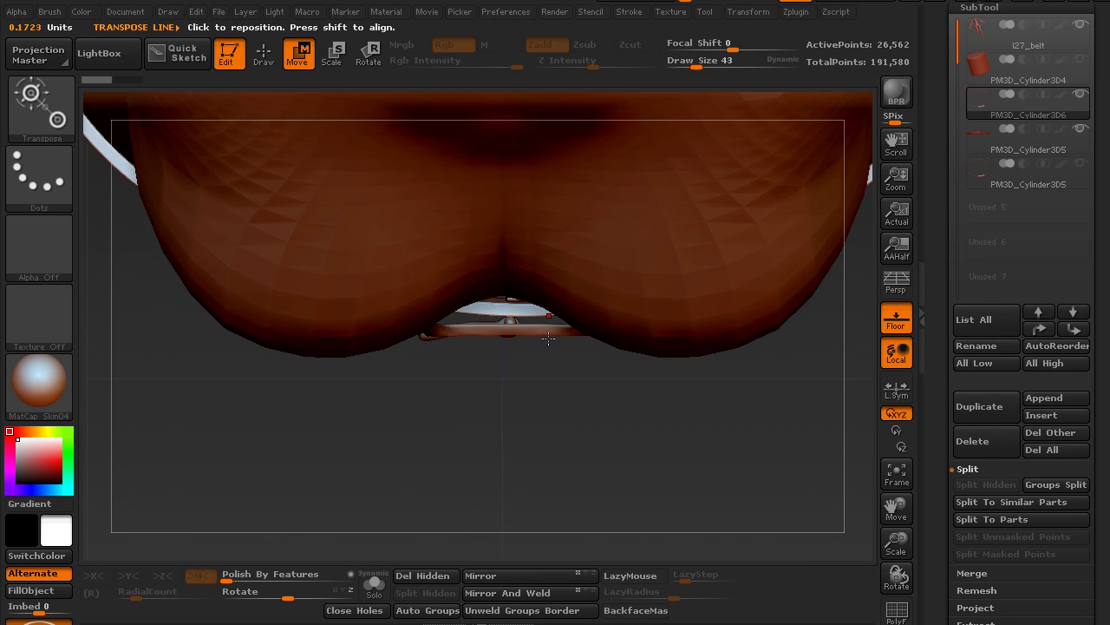
pyautogui.keyDown('alt'); pyautogui.click(548, 338); pyautogui.keyUp('alt')
pyautogui.moveTo(513, 409); pyautogui.dragTo(517, 397)
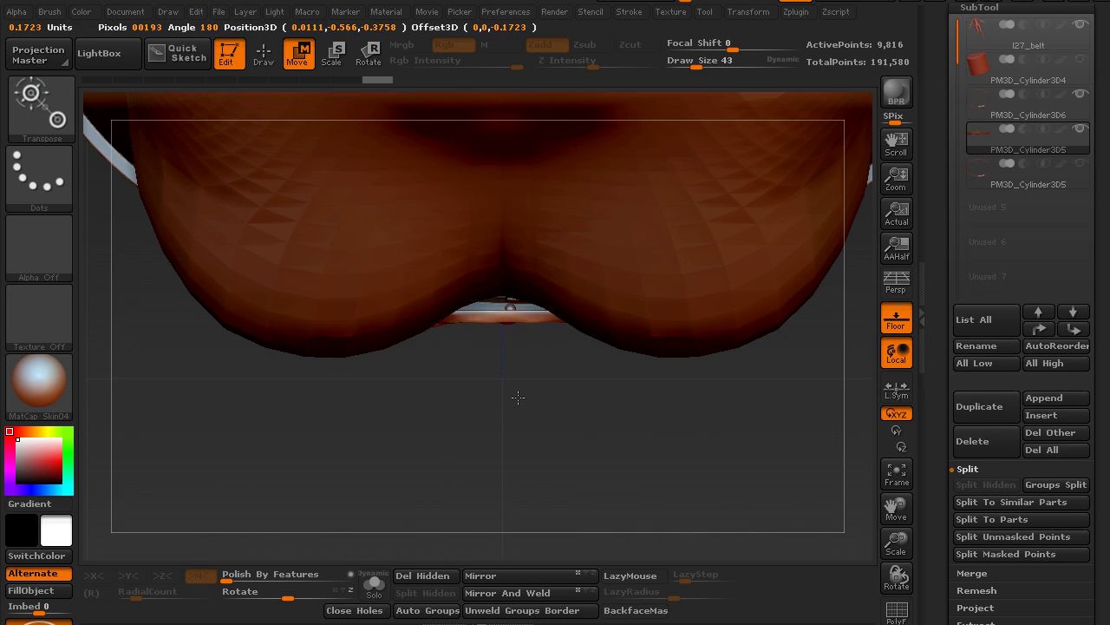
pyautogui.moveTo(576, 423); pyautogui.dragTo(515, 413)
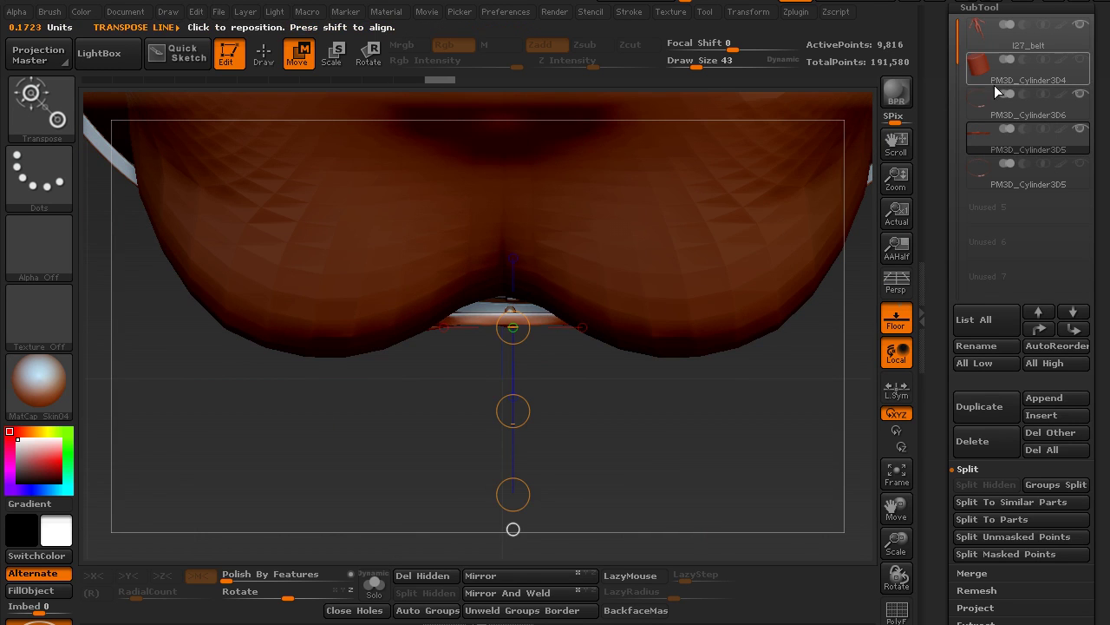
# Hide the l27_belt figure subtool and make the belt the active subtool again.
pyautogui.click(1081, 26)
pyautogui.moveTo(549, 350); pyautogui.dragTo(591, 354)
pyautogui.keyDown('alt'); pyautogui.moveTo(698, 358); pyautogui.dragTo(627, 345); pyautogui.keyUp('alt')
pyautogui.keyDown('alt'); pyautogui.click(585, 313); pyautogui.keyUp('alt')
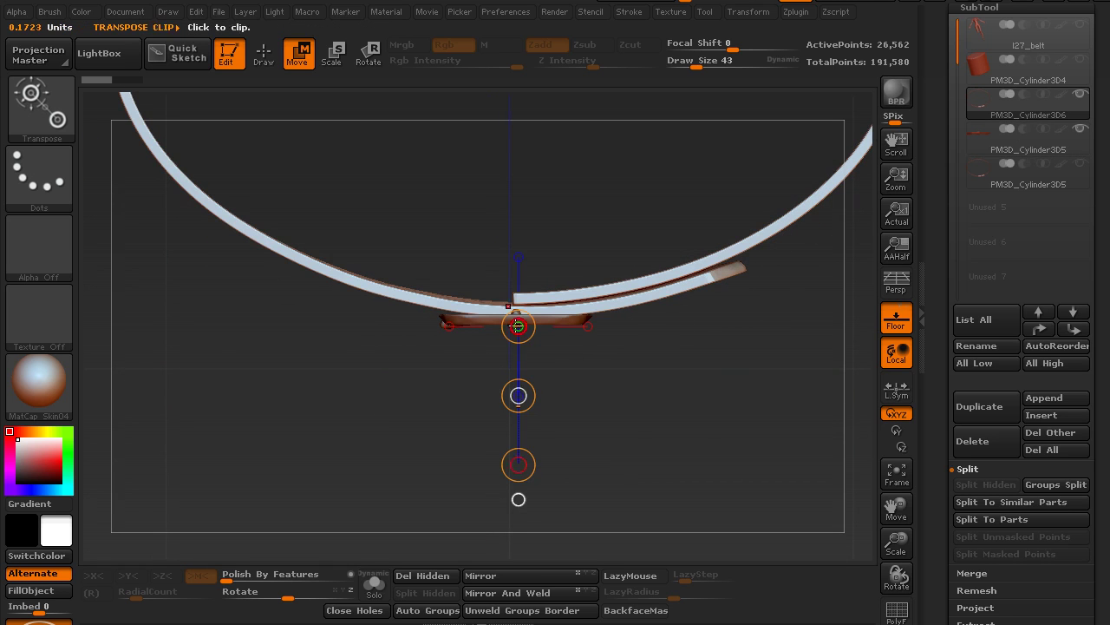
# Choose the Move brush at Draw Size 97 and pull the belt's overlapping front section forward into the buckle.
pyautogui.press('b')
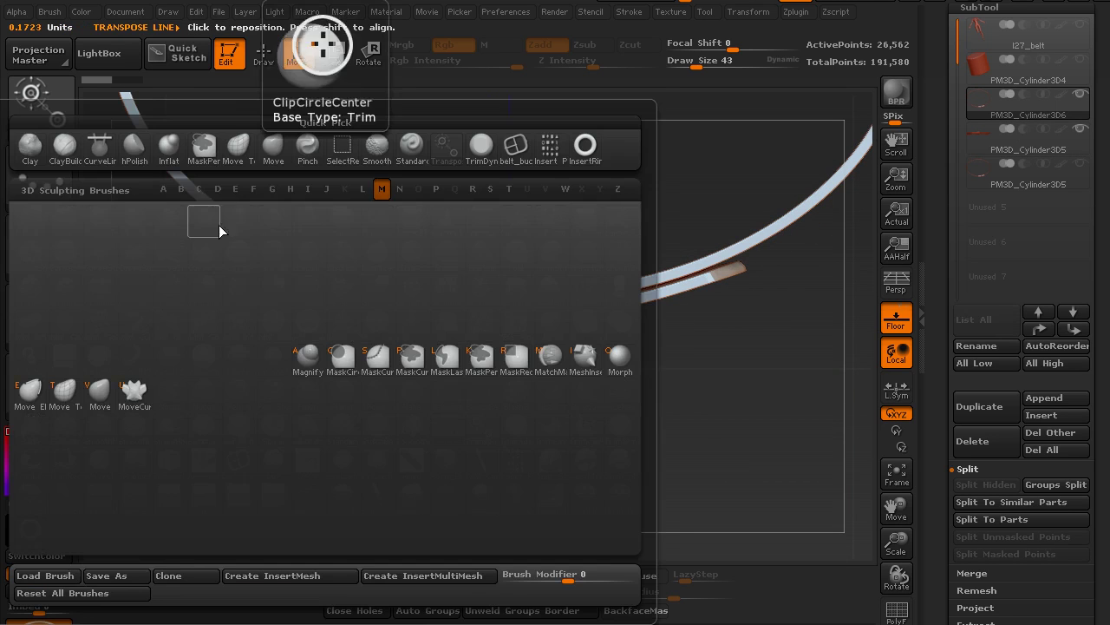
pyautogui.press('m')
pyautogui.press('v')
pyautogui.moveTo(487, 258)
pyautogui.mouseDown()
pyautogui.moveTo(495, 255)
pyautogui.moveTo(478, 226)
pyautogui.moveTo(511, 254)
pyautogui.moveTo(505, 289)
pyautogui.moveTo(492, 292)
pyautogui.mouseUp()
pyautogui.press('s')
pyautogui.press('s')
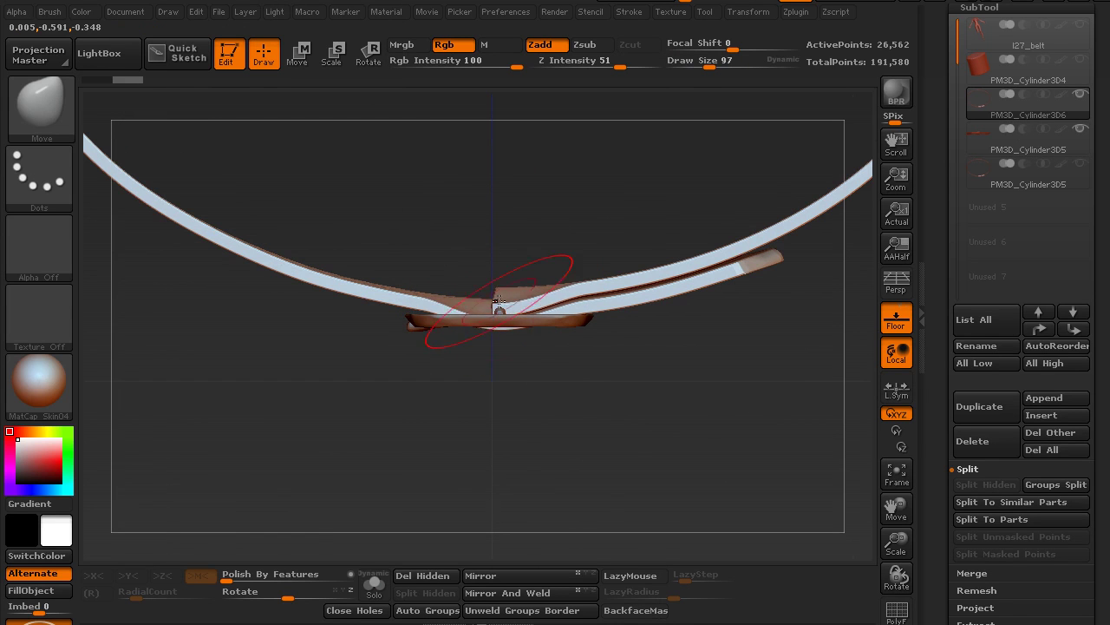
# Refine the belt's fit inside the buckle and behind its overlapping end, using the Move brush at Draw Size 65.
pyautogui.moveTo(496, 426)
pyautogui.mouseDown()
pyautogui.moveTo(490, 182)
pyautogui.moveTo(483, 396)
pyautogui.moveTo(488, 310)
pyautogui.moveTo(555, 239)
pyautogui.moveTo(564, 179)
pyautogui.mouseUp()
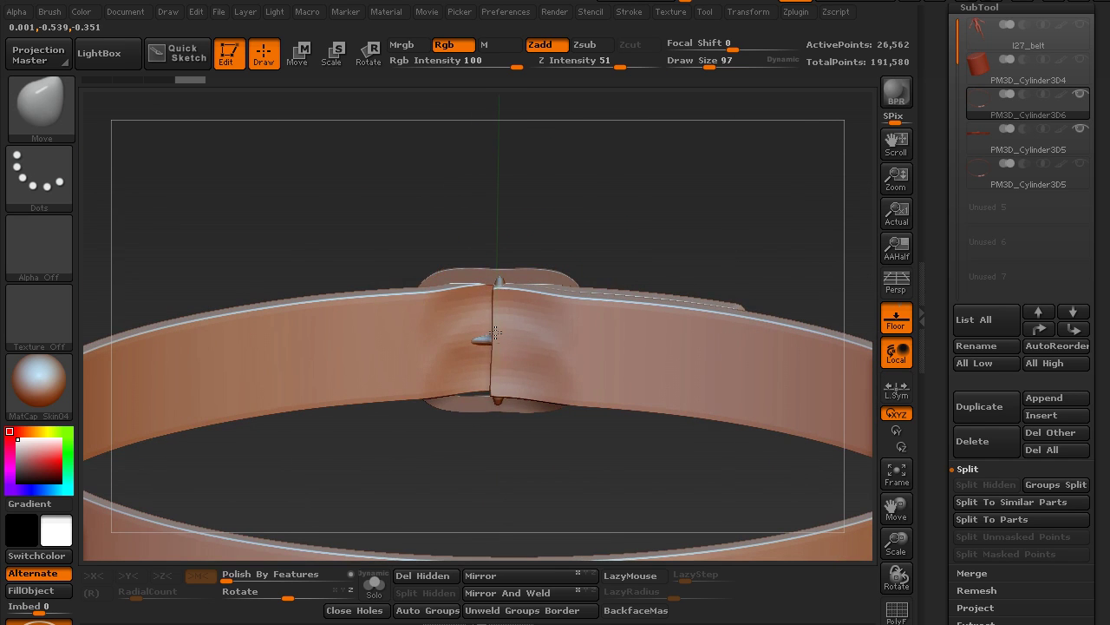
pyautogui.keyDown('shift'); pyautogui.moveTo(532, 255); pyautogui.dragTo(550, 377); pyautogui.keyUp('shift')
pyautogui.moveTo(495, 430)
pyautogui.mouseDown()
pyautogui.moveTo(495, 322)
pyautogui.moveTo(590, 255)
pyautogui.moveTo(586, 297)
pyautogui.moveTo(636, 333)
pyautogui.moveTo(583, 309)
pyautogui.mouseUp()
pyautogui.press('s')
pyautogui.moveTo(450, 313); pyautogui.dragTo(445, 304)
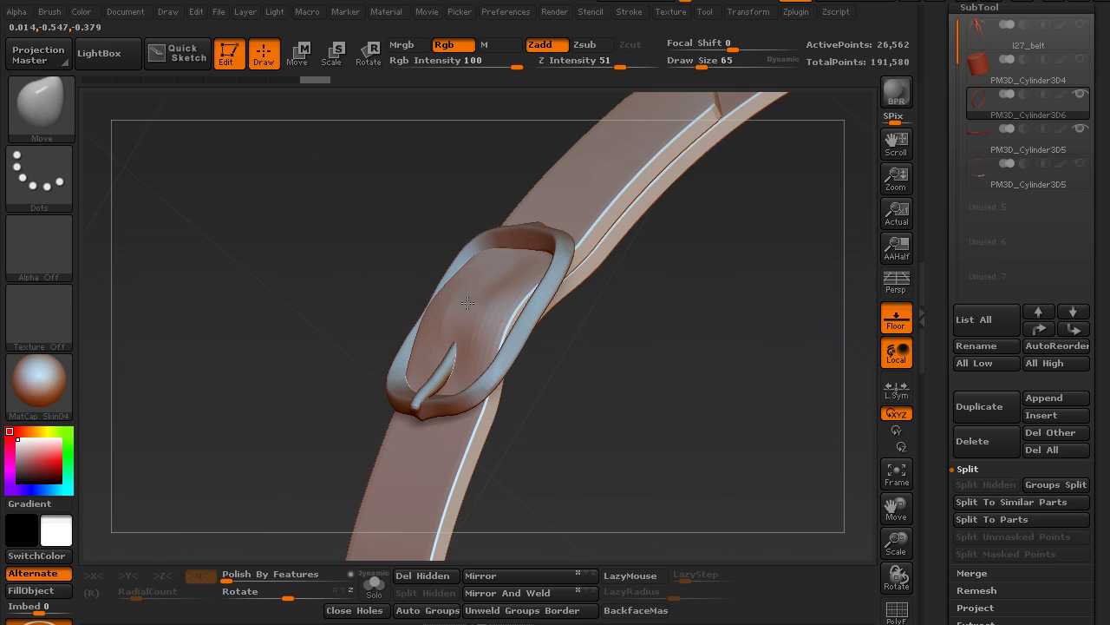
pyautogui.moveTo(502, 317)
pyautogui.mouseDown()
pyautogui.moveTo(514, 325)
pyautogui.moveTo(506, 337)
pyautogui.moveTo(503, 325)
pyautogui.mouseUp()
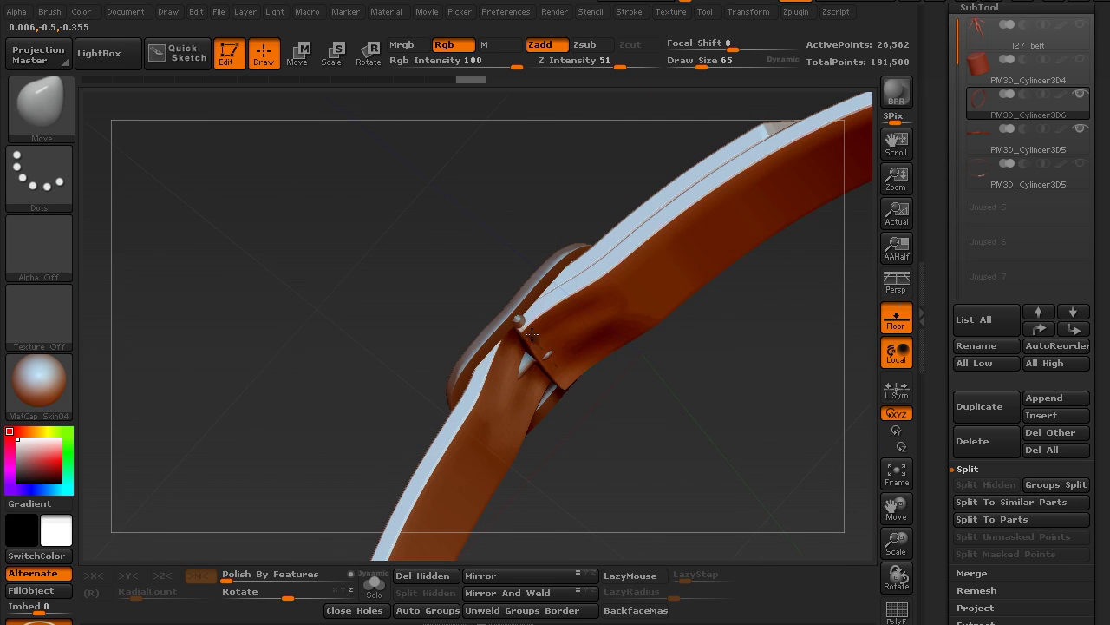
pyautogui.moveTo(548, 353); pyautogui.dragTo(516, 336)
pyautogui.moveTo(597, 395); pyautogui.dragTo(628, 350)
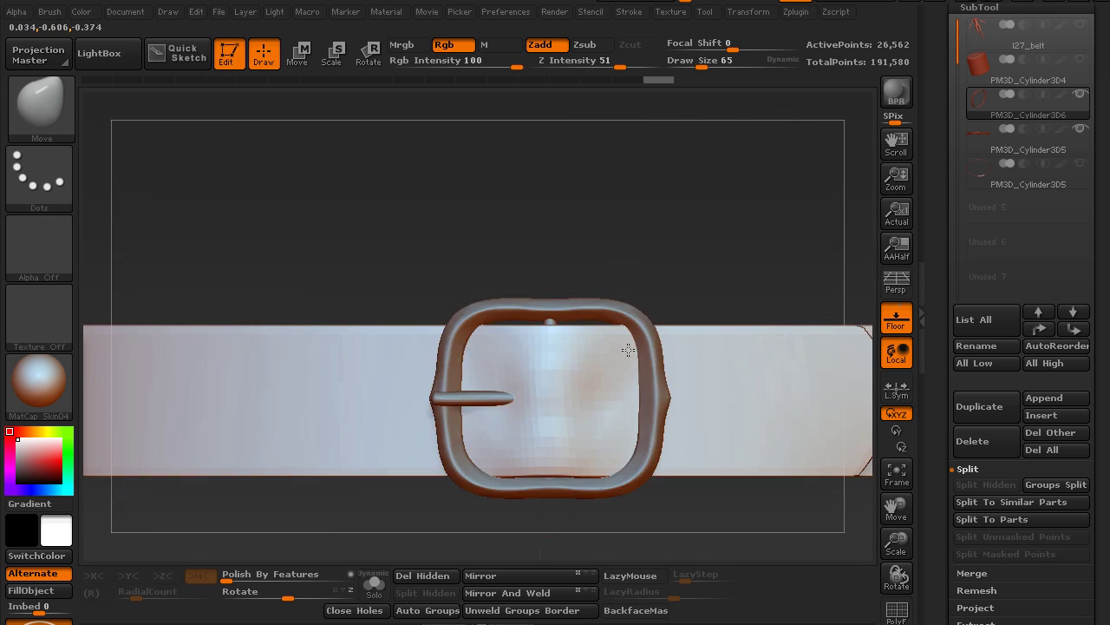
pyautogui.moveTo(652, 243)
pyautogui.mouseDown()
pyautogui.moveTo(612, 183)
pyautogui.moveTo(578, 178)
pyautogui.moveTo(512, 337)
pyautogui.mouseUp()
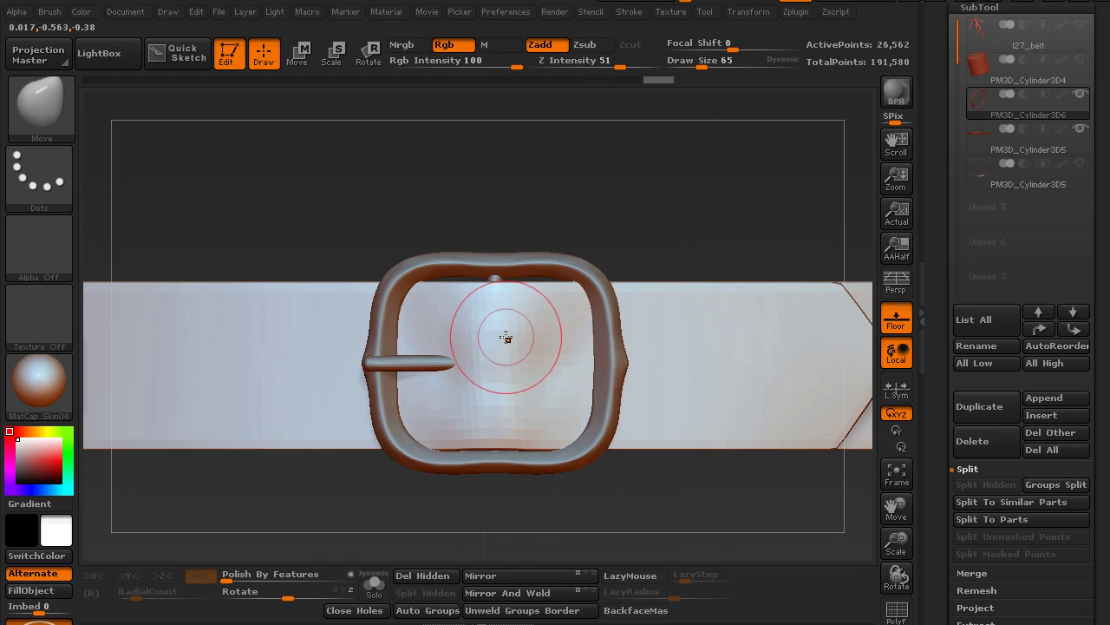
# Subdivide the belt once and switch to the Standard brush with Draw Size 17.
pyautogui.hotkey('ctrl', 'd')
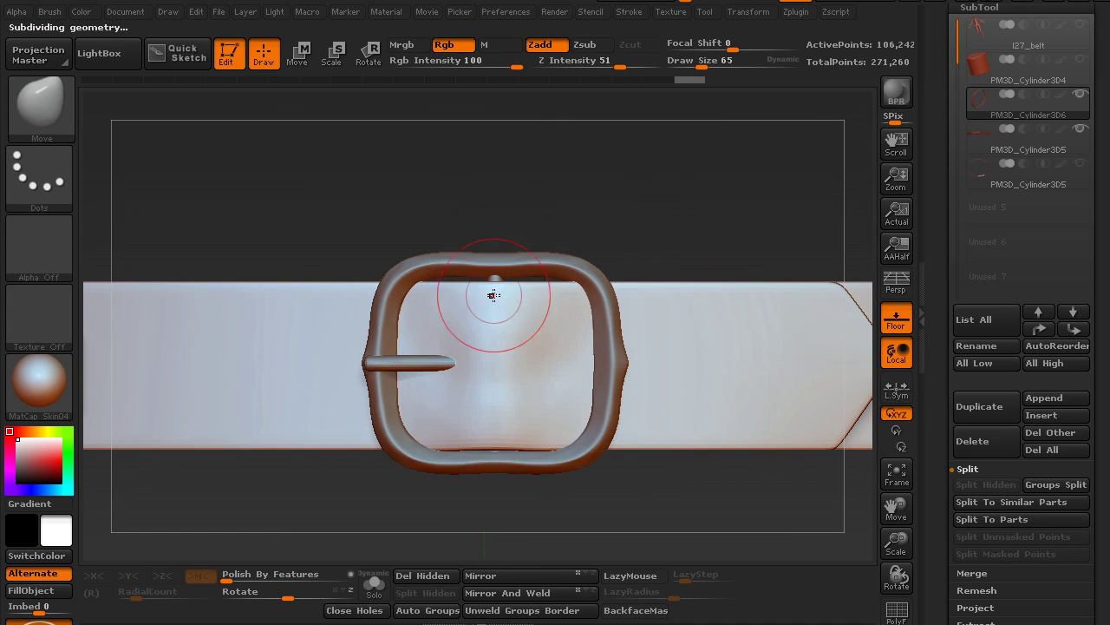
pyautogui.press('b')
pyautogui.press('s')
pyautogui.press('t')
pyautogui.press('s')
pyautogui.moveTo(409, 205); pyautogui.dragTo(391, 204)
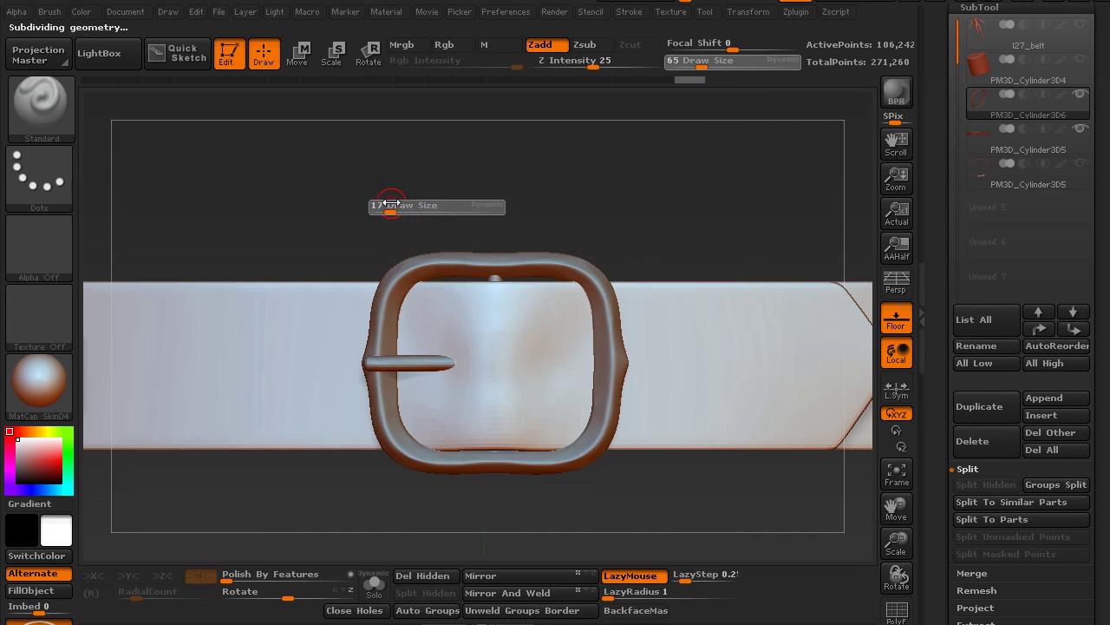
# Mask three round hole spots along the belt's centre line, starting at the buckle prong's tip, and invert the mask.
pyautogui.press('ctrl')
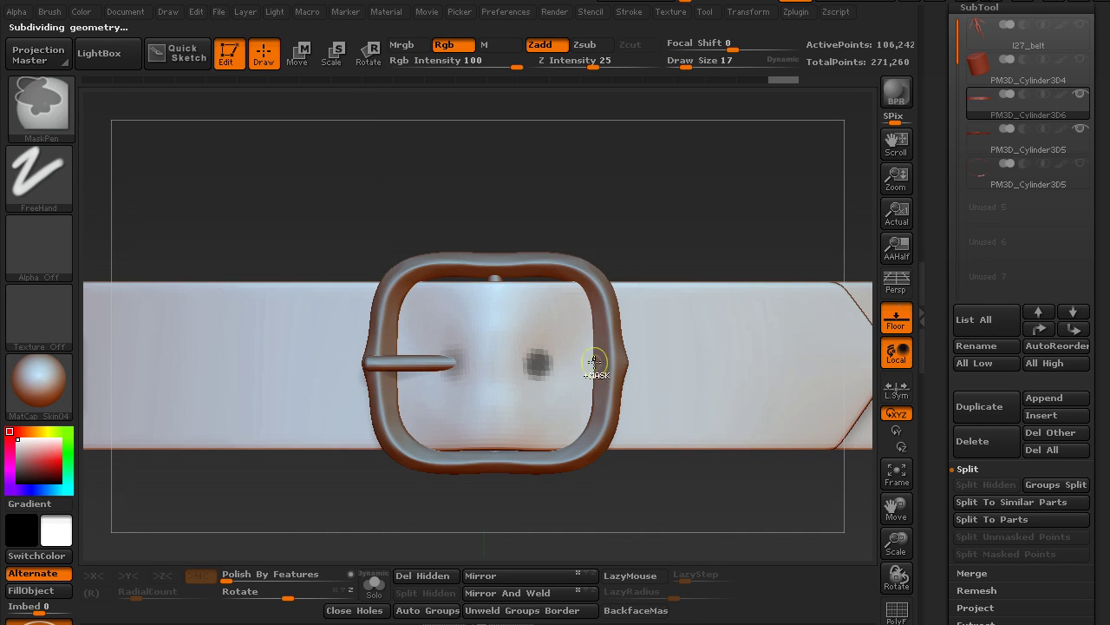
pyautogui.hotkey('ctrl', 'z')
pyautogui.keyDown('ctrl'); pyautogui.click(566, 371); pyautogui.keyUp('ctrl')
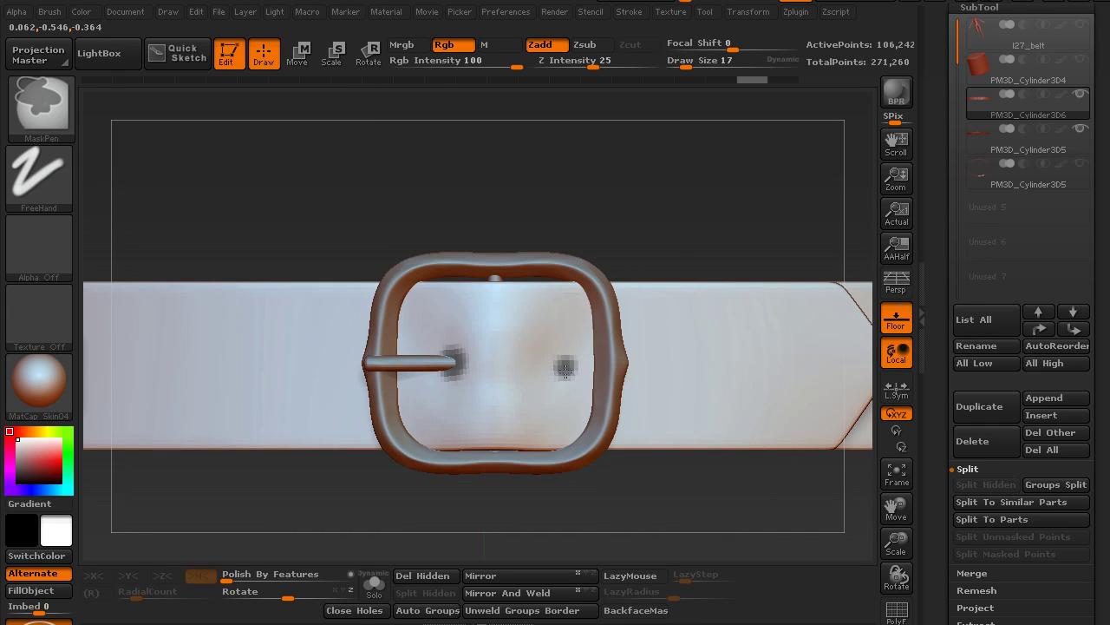
pyautogui.keyDown('ctrl'); pyautogui.click(691, 363); pyautogui.keyUp('ctrl')
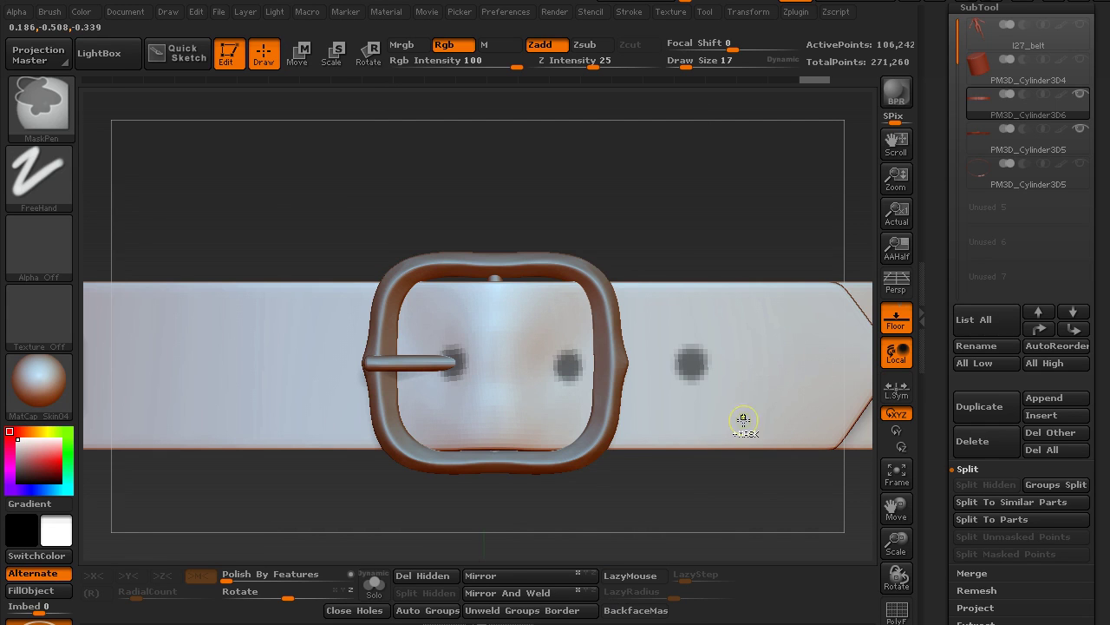
pyautogui.keyDown('ctrl'); pyautogui.click(614, 520); pyautogui.keyUp('ctrl')
# Push the three unmasked spots into the belt with a Move transpose line to form holes, and clear the mask.
pyautogui.keyDown('shift'); pyautogui.moveTo(615, 520); pyautogui.dragTo(531, 220); pyautogui.keyUp('shift')
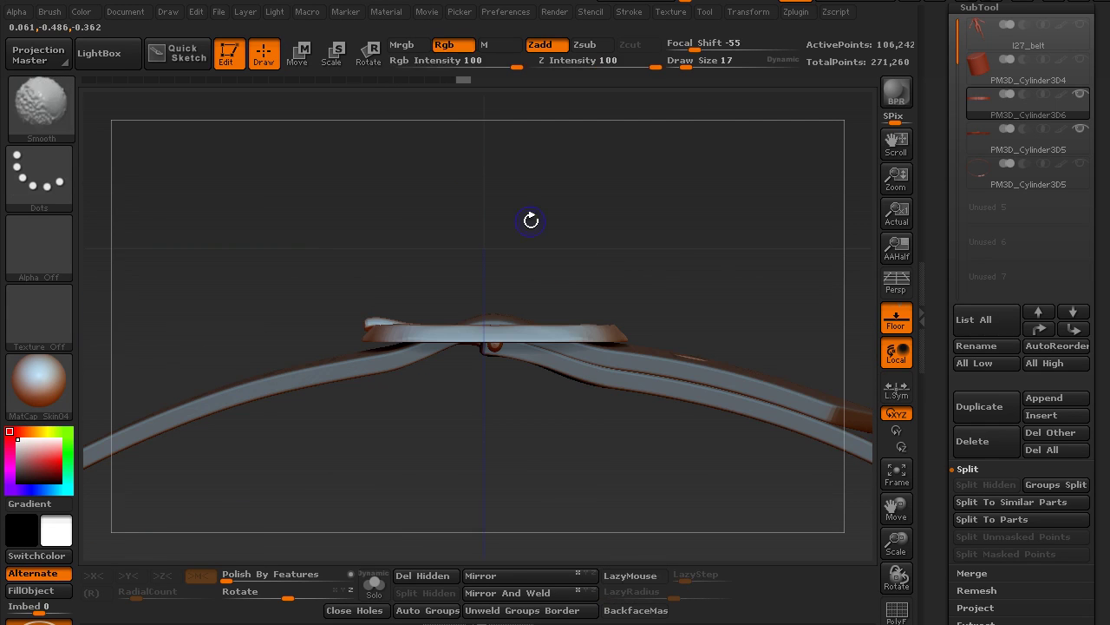
pyautogui.click(301, 54)
pyautogui.moveTo(579, 180); pyautogui.dragTo(569, 229)
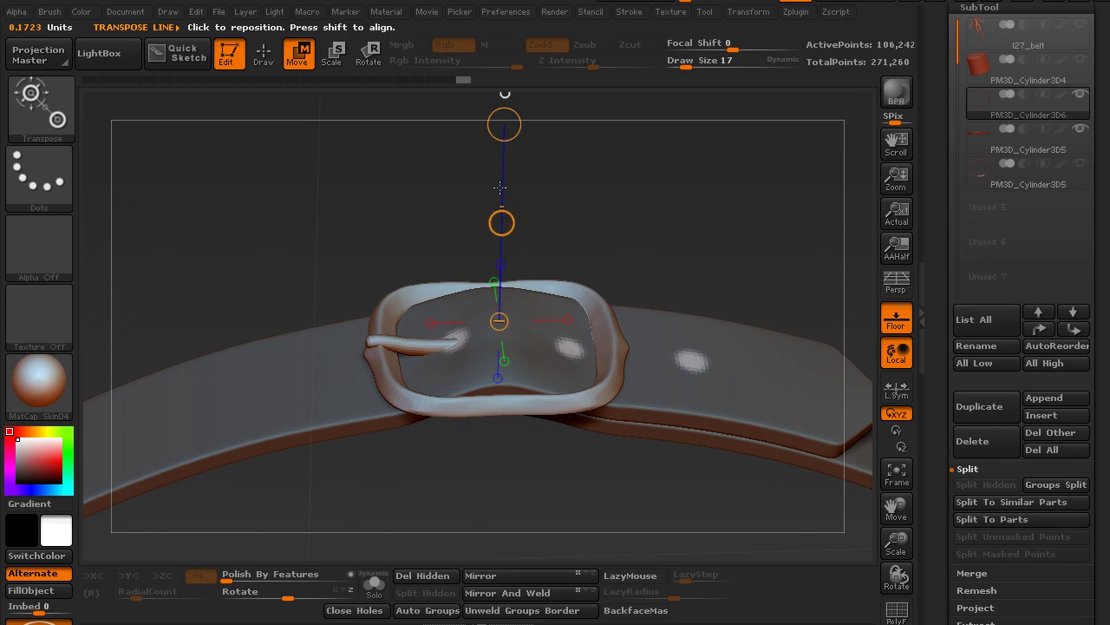
pyautogui.moveTo(502, 223); pyautogui.dragTo(499, 230)
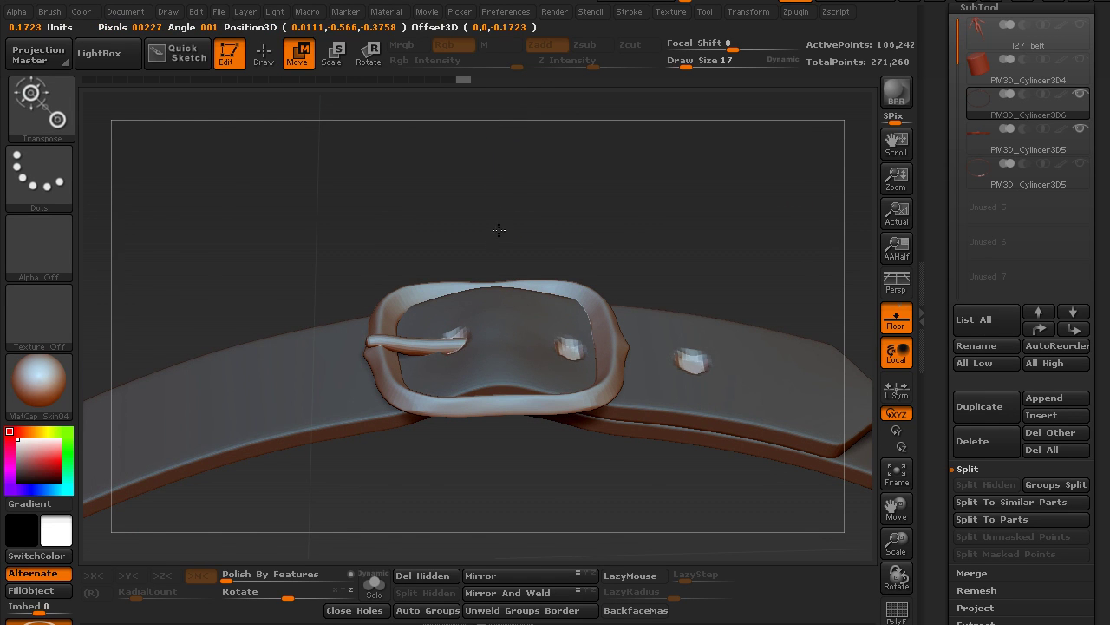
pyautogui.keyDown('ctrl'); pyautogui.moveTo(637, 216); pyautogui.dragTo(671, 191); pyautogui.keyUp('ctrl')
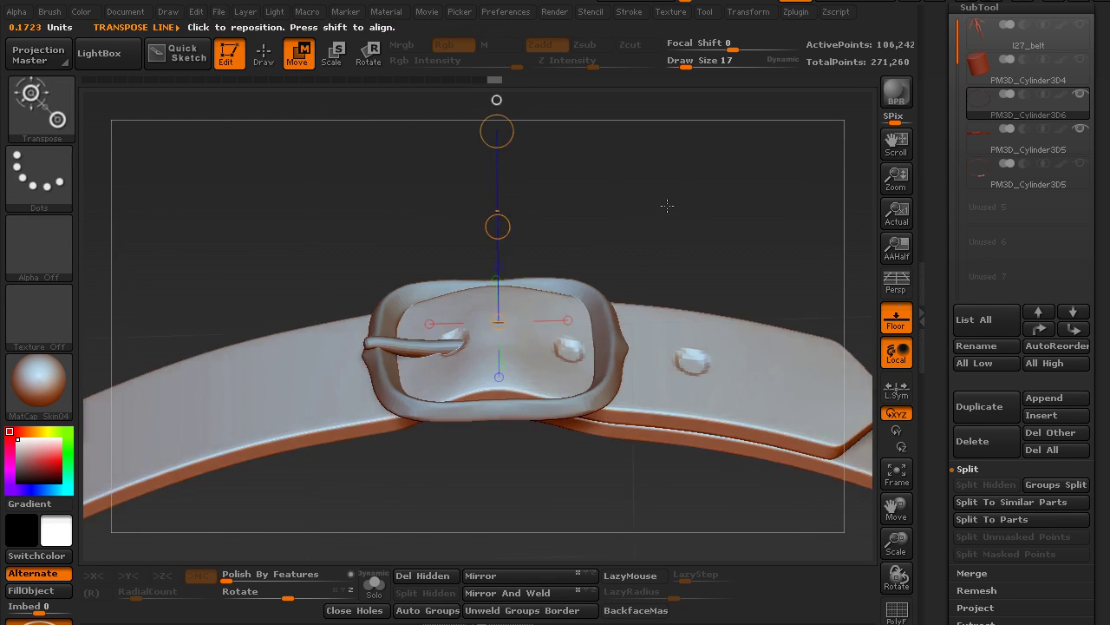
pyautogui.hotkey('ctrl', 'z')
pyautogui.moveTo(500, 216); pyautogui.dragTo(500, 231)
pyautogui.moveTo(629, 184); pyautogui.dragTo(598, 191)
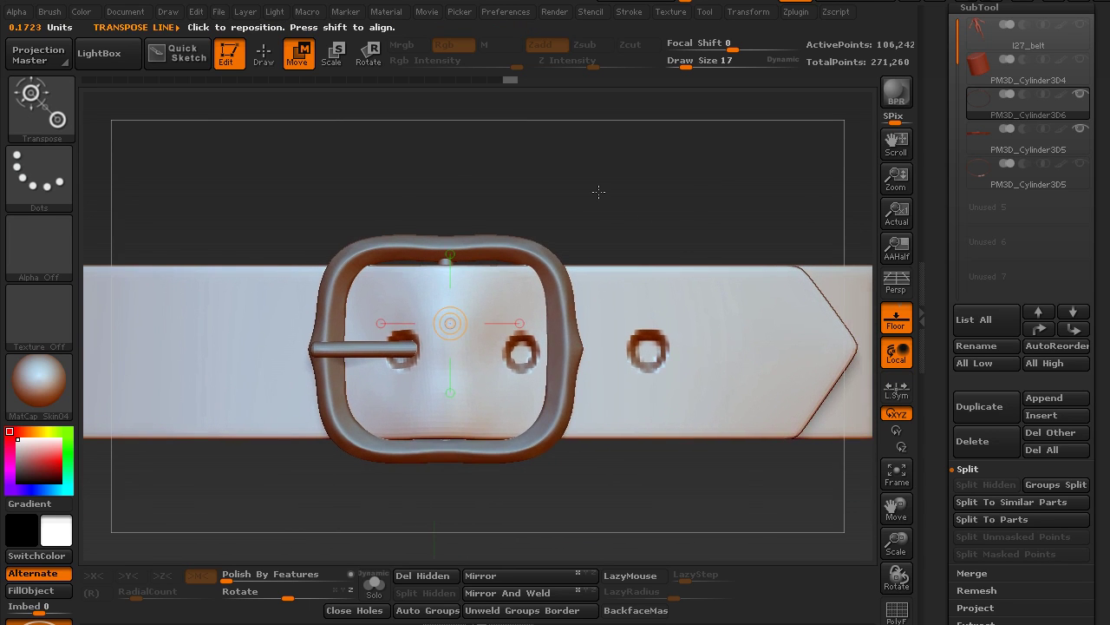
# Load the InsertRing brush from LightBox's Insert brush folder and try to place a ring on the middle belt hole.
pyautogui.press('space')
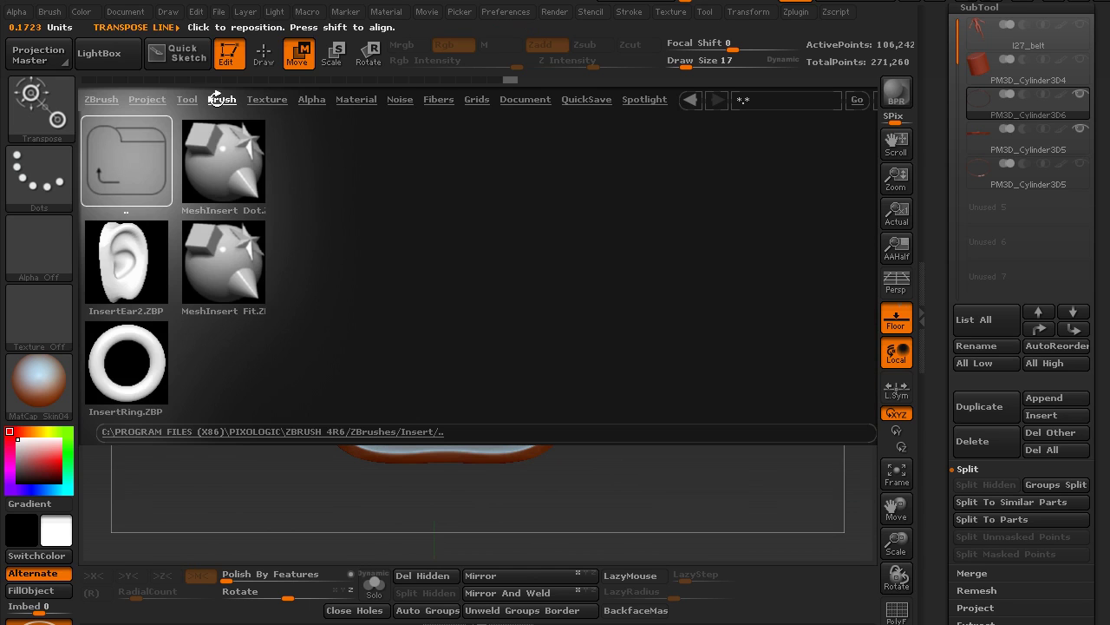
pyautogui.click(135, 164)
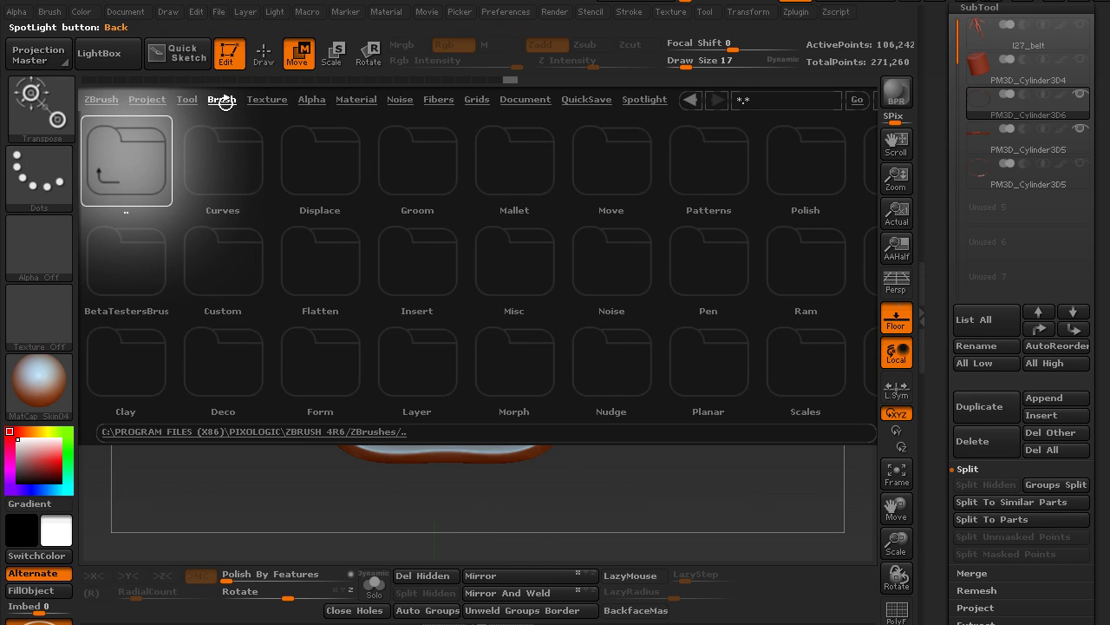
pyautogui.click(406, 269)
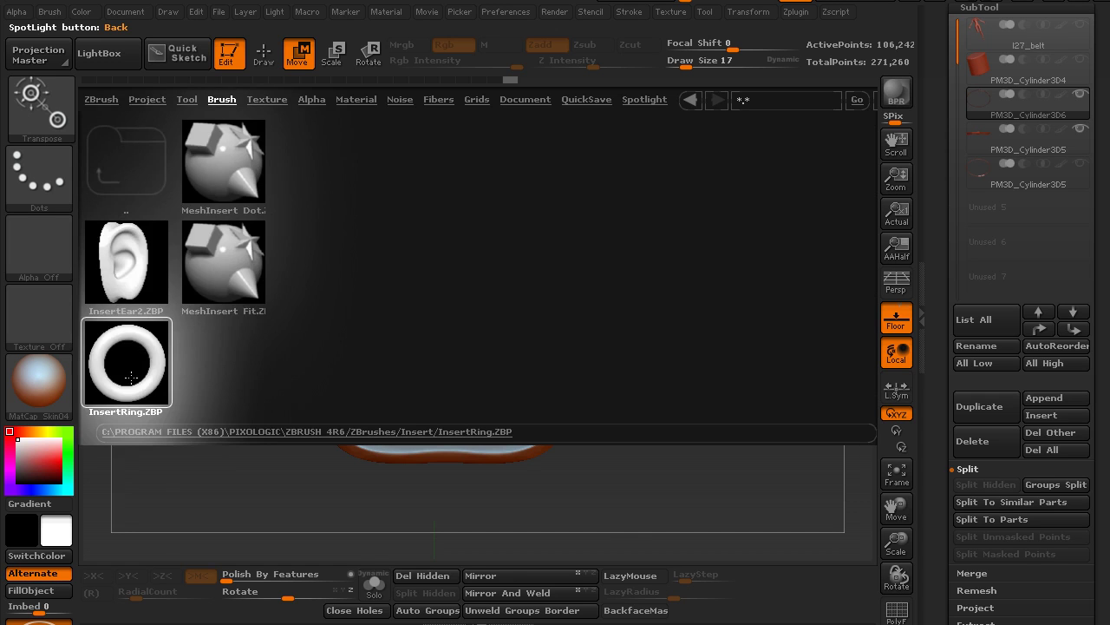
pyautogui.click(139, 367)
pyautogui.click(521, 356)
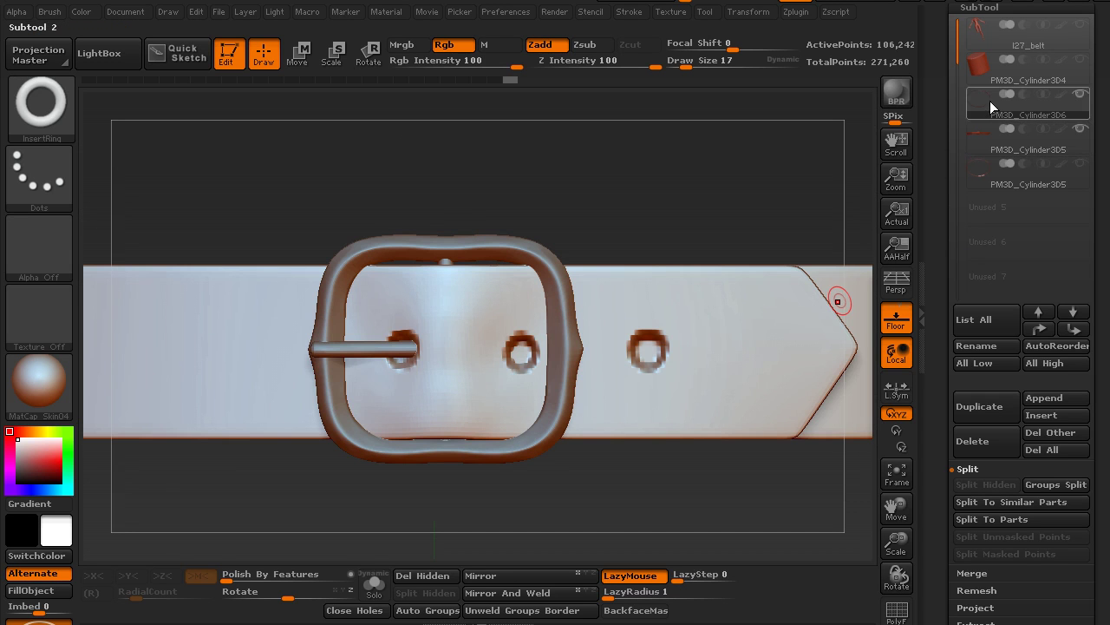
# Check the belt's subdivision levels in its geometry settings and duplicate the belt subtool.
pyautogui.scroll(-5, 973, 319)
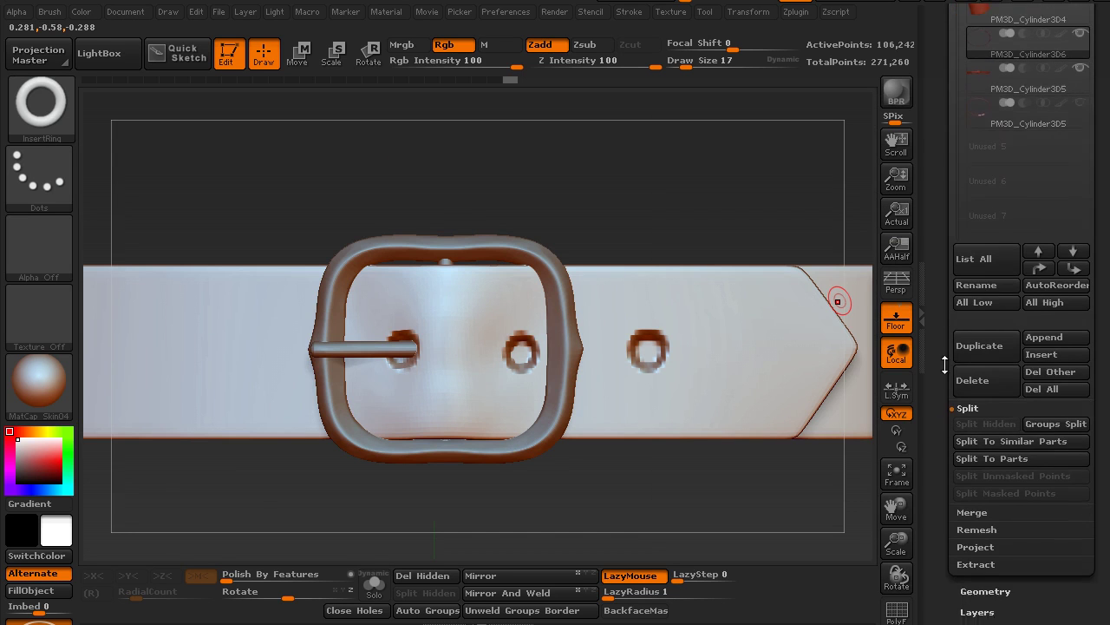
pyautogui.click(974, 317)
pyautogui.scroll(5, 984, 203)
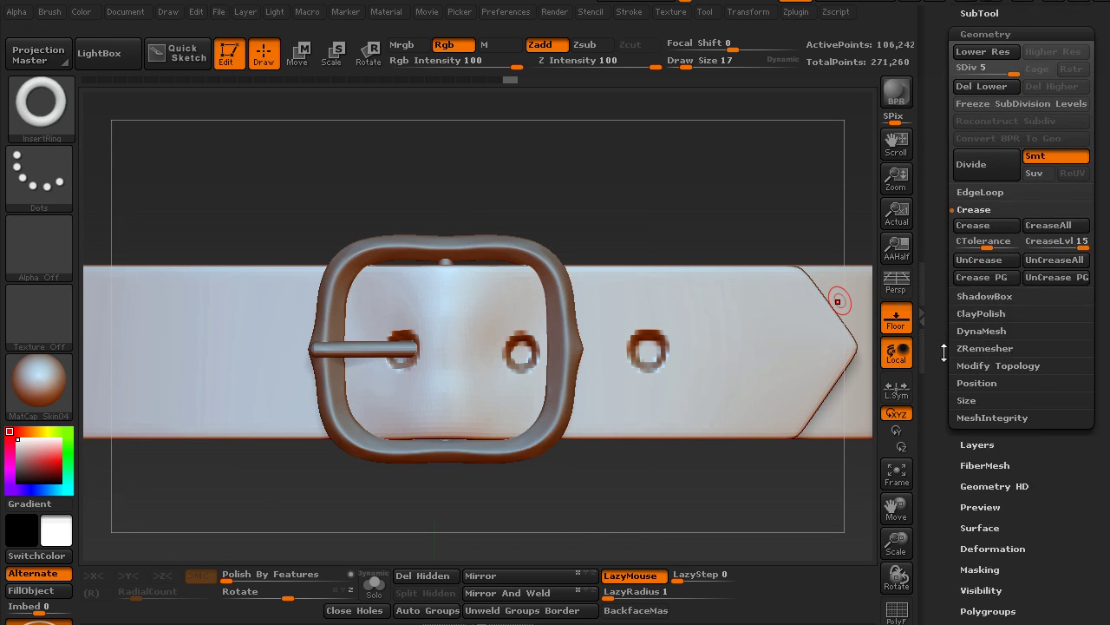
pyautogui.scroll(2, 941, 431)
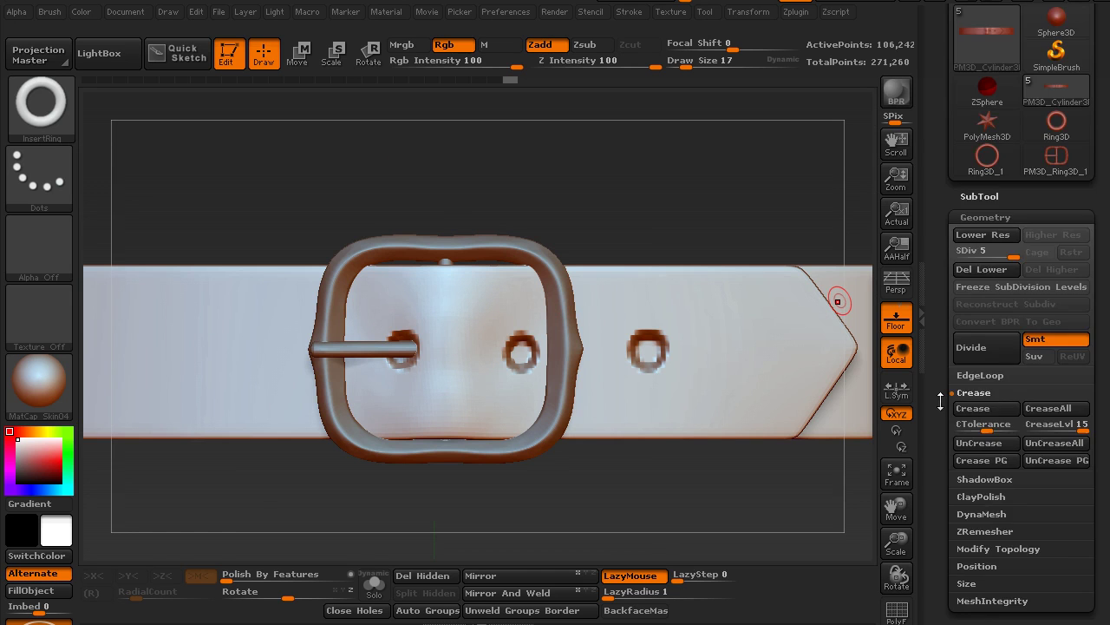
pyautogui.click(989, 196)
pyautogui.scroll(-3, 981, 286)
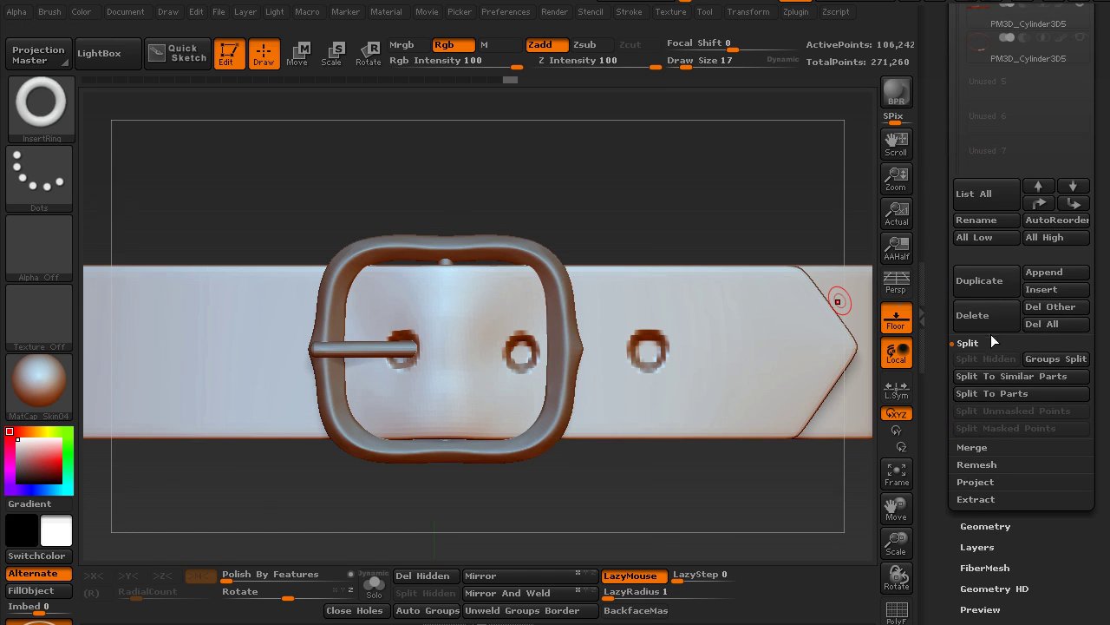
pyautogui.click(988, 279)
pyautogui.scroll(4, 937, 323)
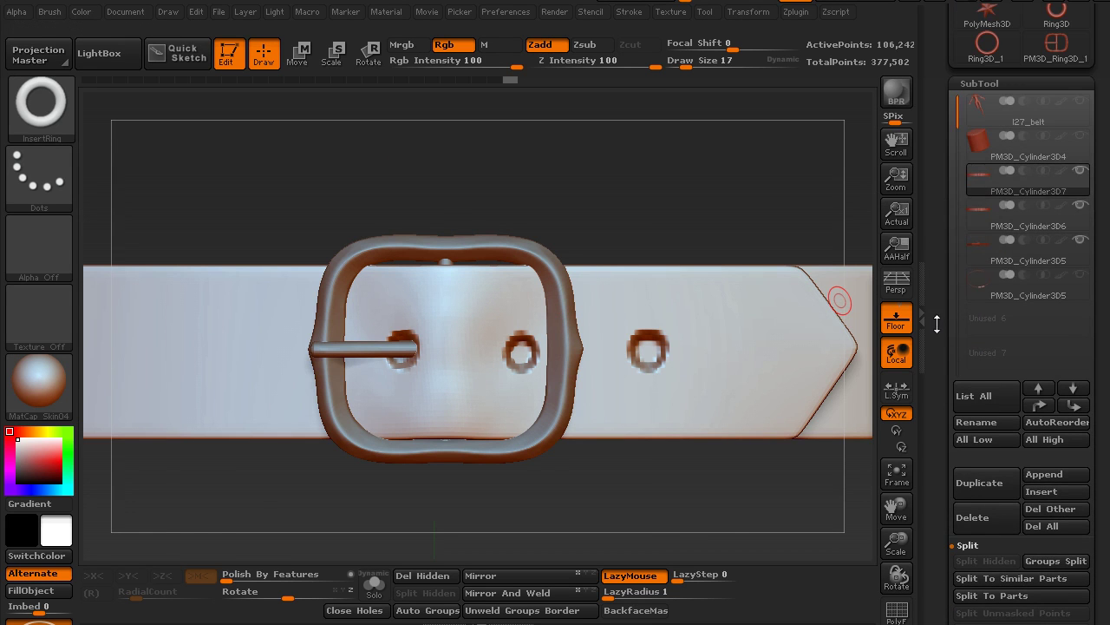
# Select the PM3D_Cylinder3D6 belt and delete its lower subdivision levels.
pyautogui.click(972, 211)
pyautogui.scroll(-4, 985, 390)
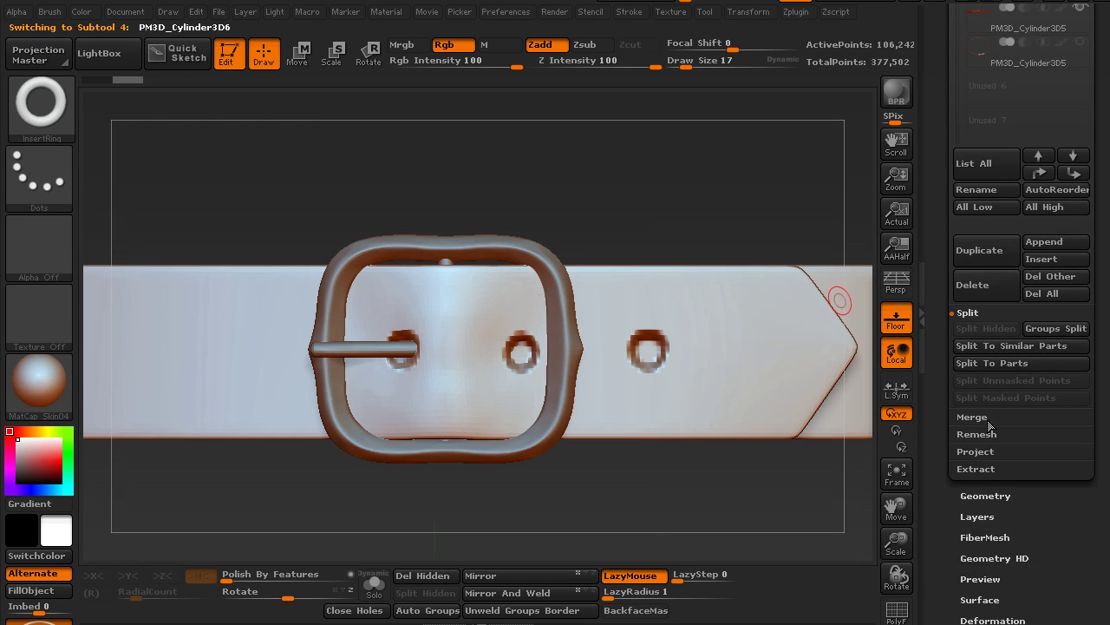
pyautogui.click(981, 494)
pyautogui.scroll(3, 976, 347)
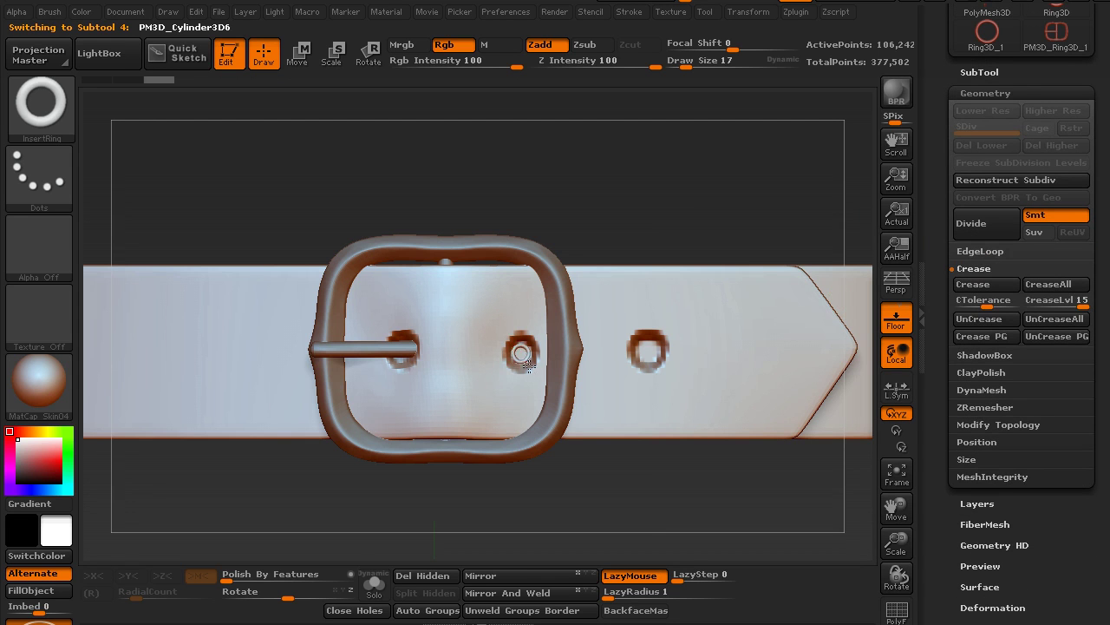
# Insert a ring on the middle belt hole and reposition it with a Transpose line so it sits on the belt surface.
pyautogui.moveTo(502, 350)
pyautogui.mouseDown()
pyautogui.moveTo(513, 373)
pyautogui.moveTo(405, 351)
pyautogui.moveTo(476, 355)
pyautogui.mouseUp()
pyautogui.hotkey('ctrl', 'z')
pyautogui.press('w')
pyautogui.moveTo(649, 174); pyautogui.dragTo(533, 321)
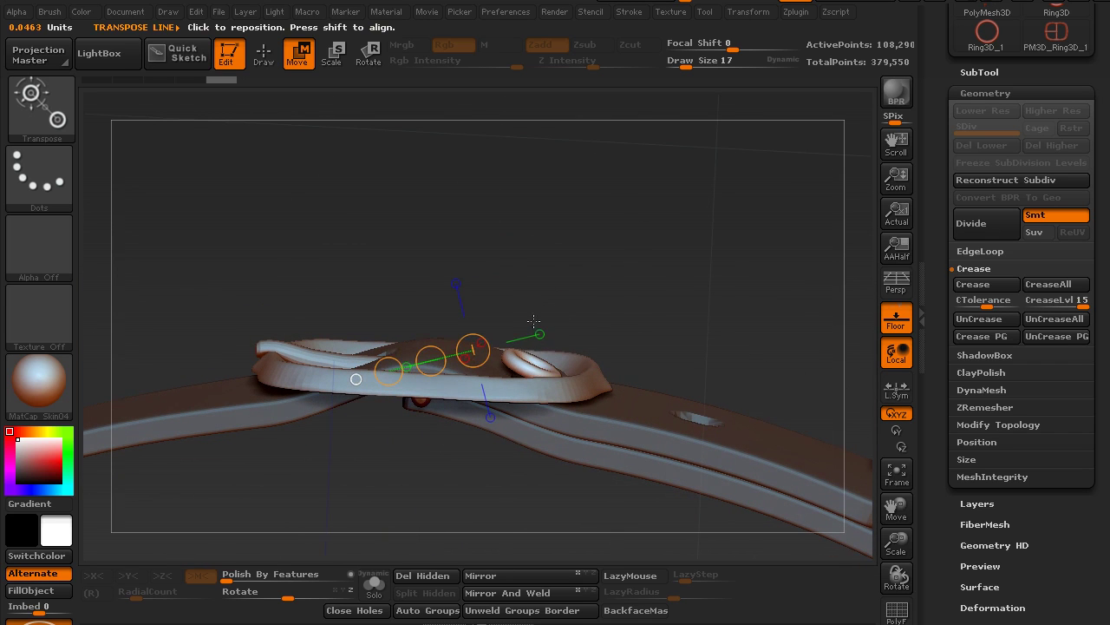
pyautogui.moveTo(530, 369)
pyautogui.mouseDown()
pyautogui.moveTo(605, 268)
pyautogui.moveTo(637, 260)
pyautogui.mouseUp()
pyautogui.moveTo(583, 315); pyautogui.dragTo(582, 331)
pyautogui.moveTo(555, 252); pyautogui.dragTo(517, 413)
pyautogui.moveTo(581, 358); pyautogui.dragTo(582, 357)
pyautogui.keyDown('alt'); pyautogui.moveTo(668, 478); pyautogui.dragTo(592, 402); pyautogui.keyUp('alt')
# Thicken the middle hole's ring slightly with the Inflate deformation.
pyautogui.moveTo(947, 529); pyautogui.dragTo(947, 311)
pyautogui.click(982, 389)
pyautogui.scroll(1, 948, 437)
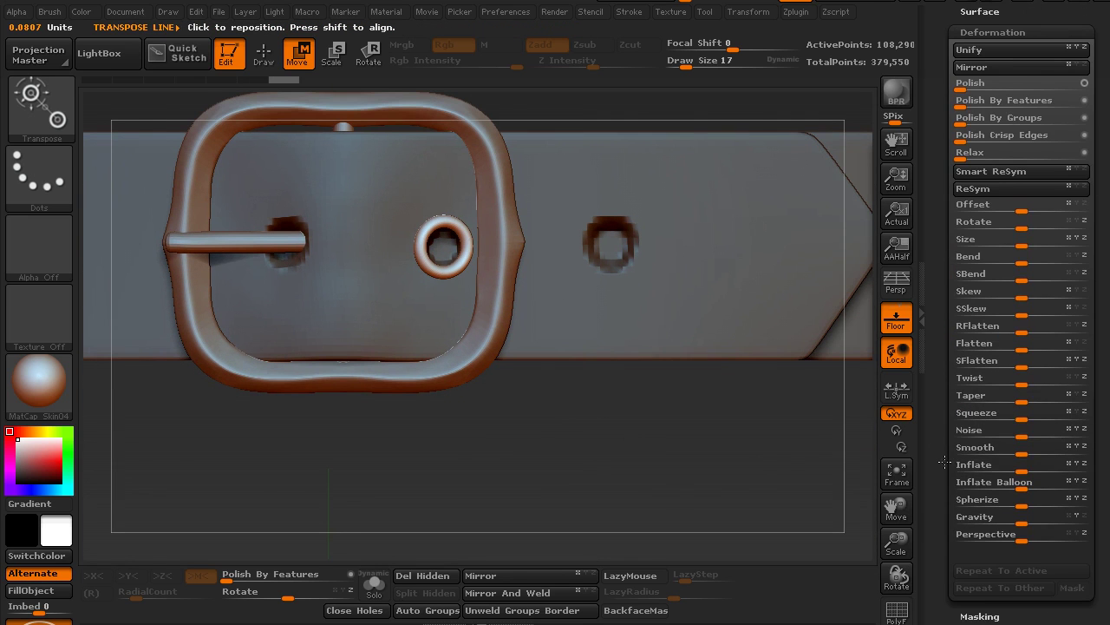
pyautogui.click(1023, 464)
pyautogui.moveTo(1026, 461); pyautogui.dragTo(1034, 461)
pyautogui.moveTo(619, 448); pyautogui.dragTo(563, 380)
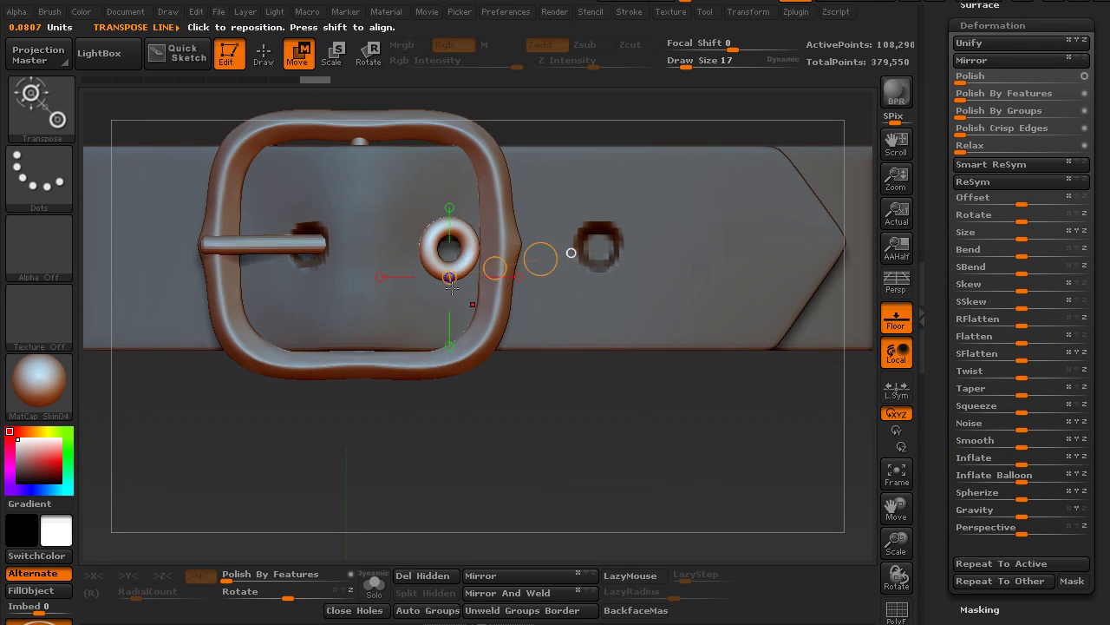
pyautogui.click(272, 43)
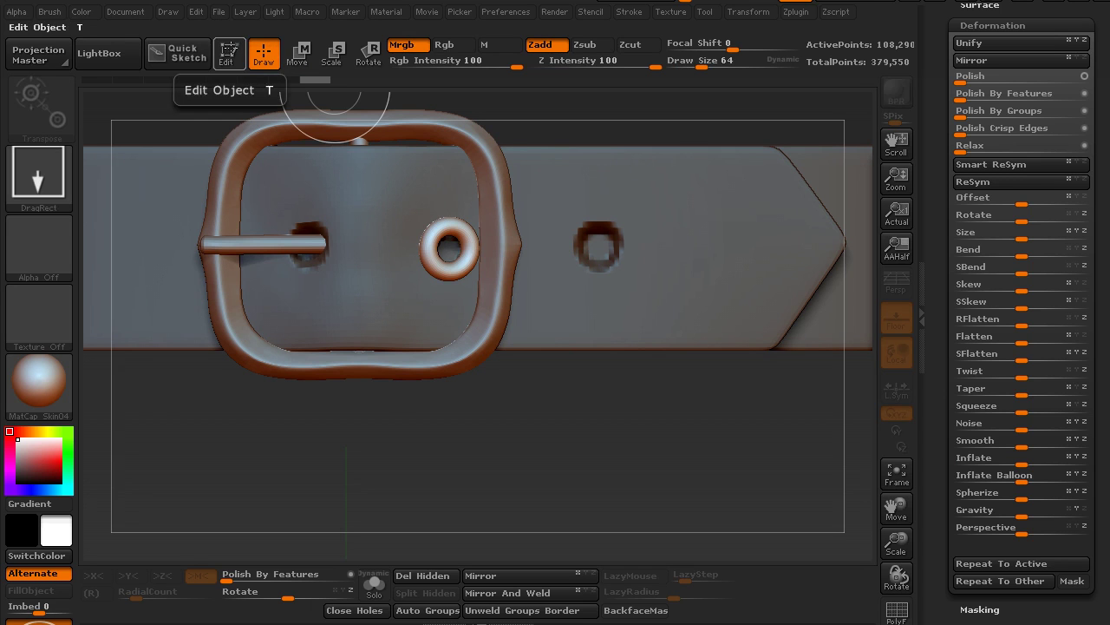
pyautogui.click(228, 52)
pyautogui.moveTo(530, 258); pyautogui.dragTo(530, 318)
pyautogui.hotkey('ctrl', 'z')
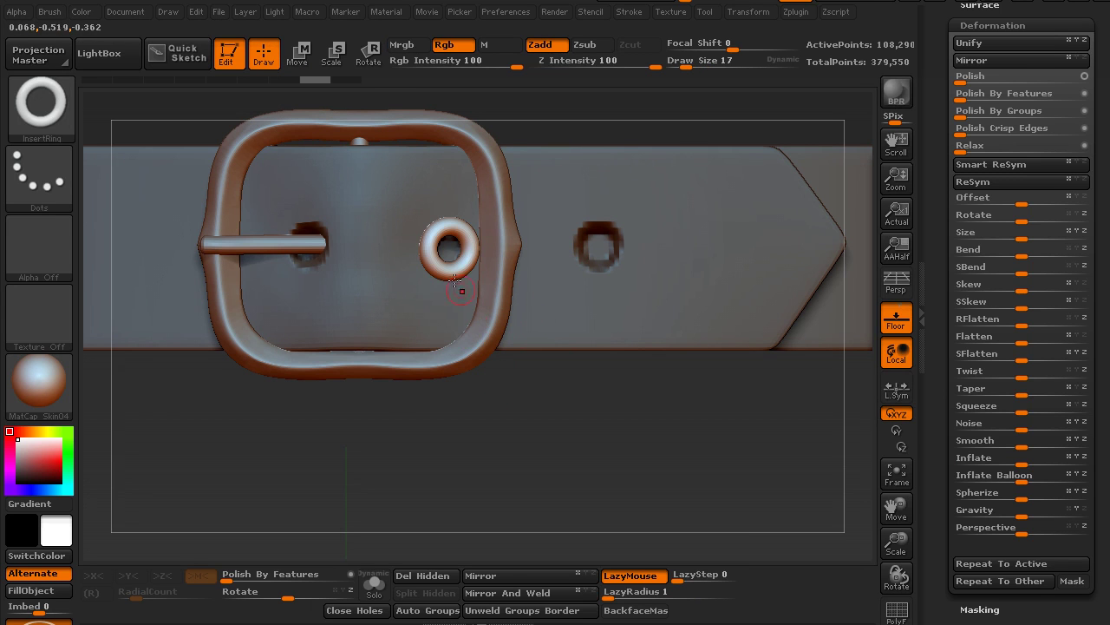
# Duplicate the ring onto the belt hole nearest the pointed tip, and move and rotate the copy to follow the belt surface.
pyautogui.click(304, 45)
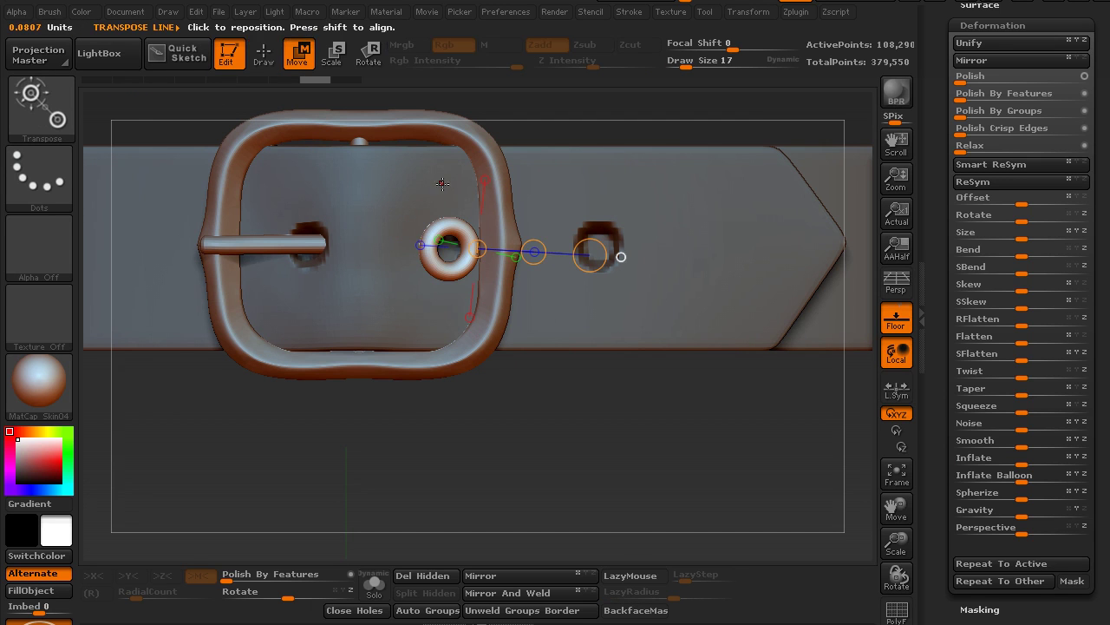
pyautogui.keyDown('ctrl'); pyautogui.moveTo(534, 252); pyautogui.dragTo(684, 249); pyautogui.keyUp('ctrl')
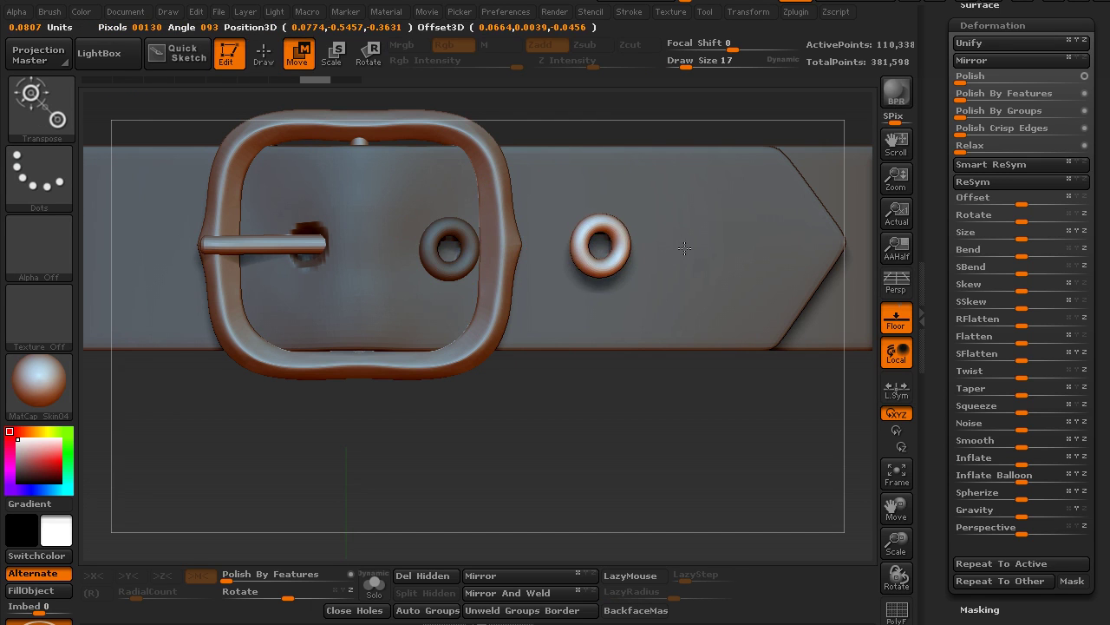
pyautogui.moveTo(668, 413); pyautogui.dragTo(642, 169)
pyautogui.moveTo(609, 241)
pyautogui.mouseDown()
pyautogui.moveTo(610, 146)
pyautogui.moveTo(622, 148)
pyautogui.mouseUp()
pyautogui.moveTo(615, 193); pyautogui.dragTo(625, 217)
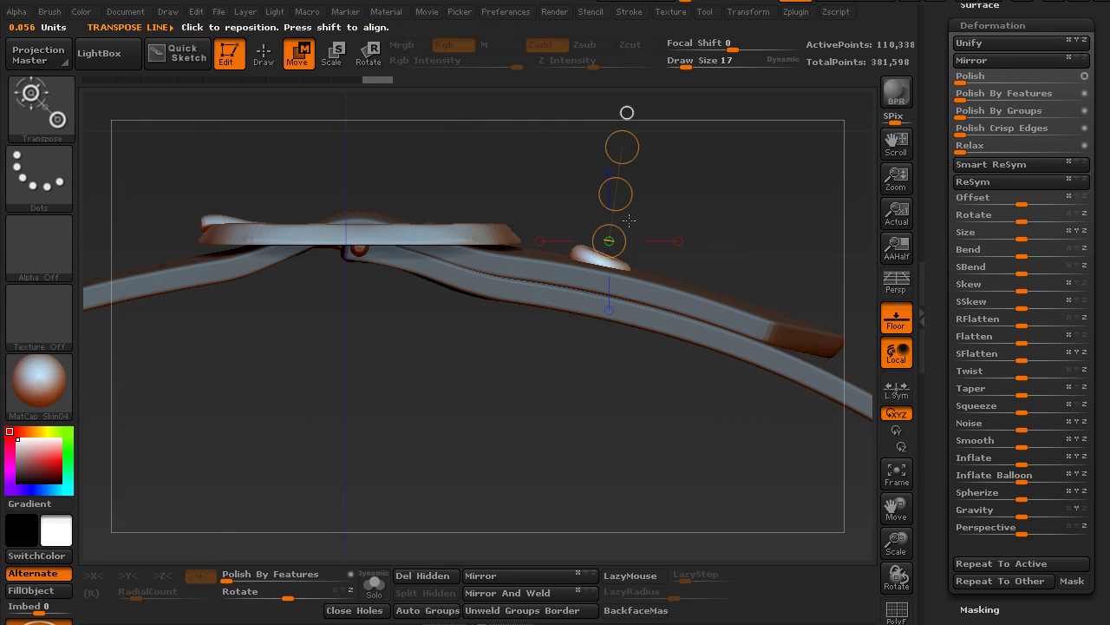
pyautogui.moveTo(616, 153); pyautogui.dragTo(605, 151)
pyautogui.moveTo(553, 183); pyautogui.dragTo(584, 451)
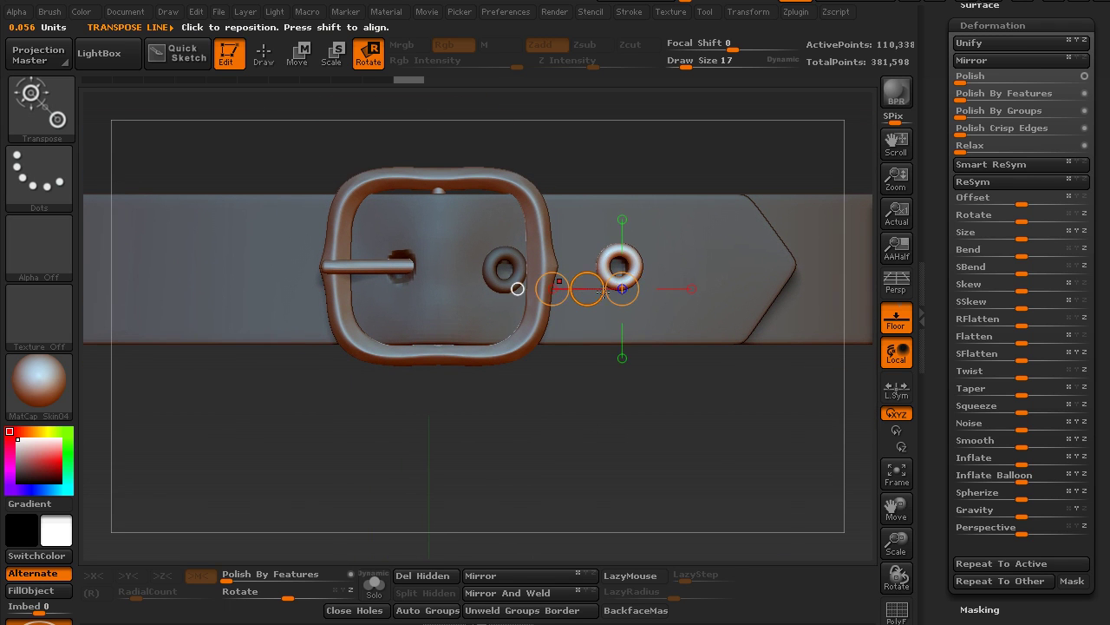
# Duplicate the ring onto the remaining belt hole under the buckle's prong using a Transpose move, and inspect all three rings.
pyautogui.moveTo(585, 291); pyautogui.dragTo(582, 291)
pyautogui.moveTo(479, 286); pyautogui.dragTo(518, 303)
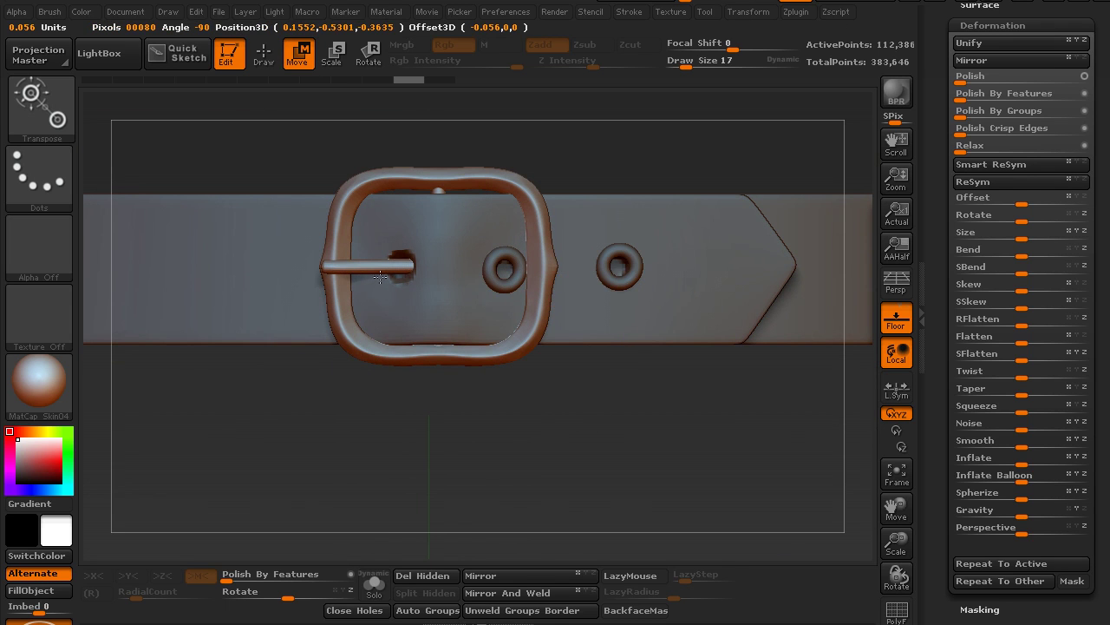
pyautogui.moveTo(406, 396); pyautogui.dragTo(432, 522)
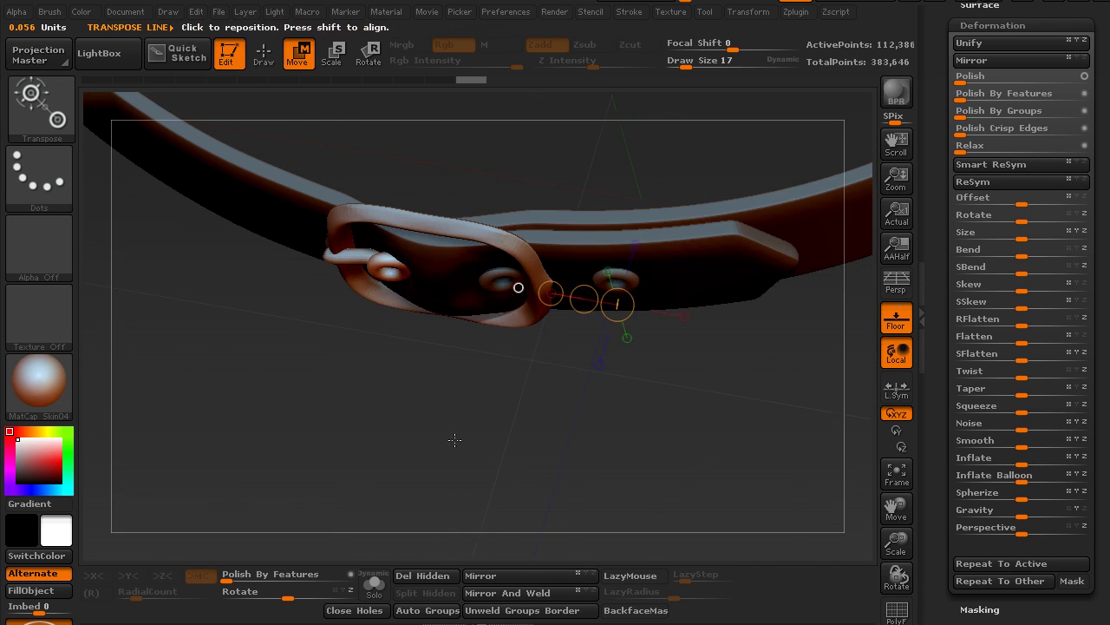
pyautogui.keyDown('shift'); pyautogui.moveTo(453, 441); pyautogui.dragTo(473, 184); pyautogui.keyUp('shift')
pyautogui.moveTo(457, 447); pyautogui.dragTo(478, 359)
pyautogui.moveTo(466, 409)
pyautogui.keyDown('alt'); pyautogui.mouseDown()
pyautogui.moveTo(506, 426)
pyautogui.moveTo(479, 420)
pyautogui.mouseUp(); pyautogui.keyUp('alt')
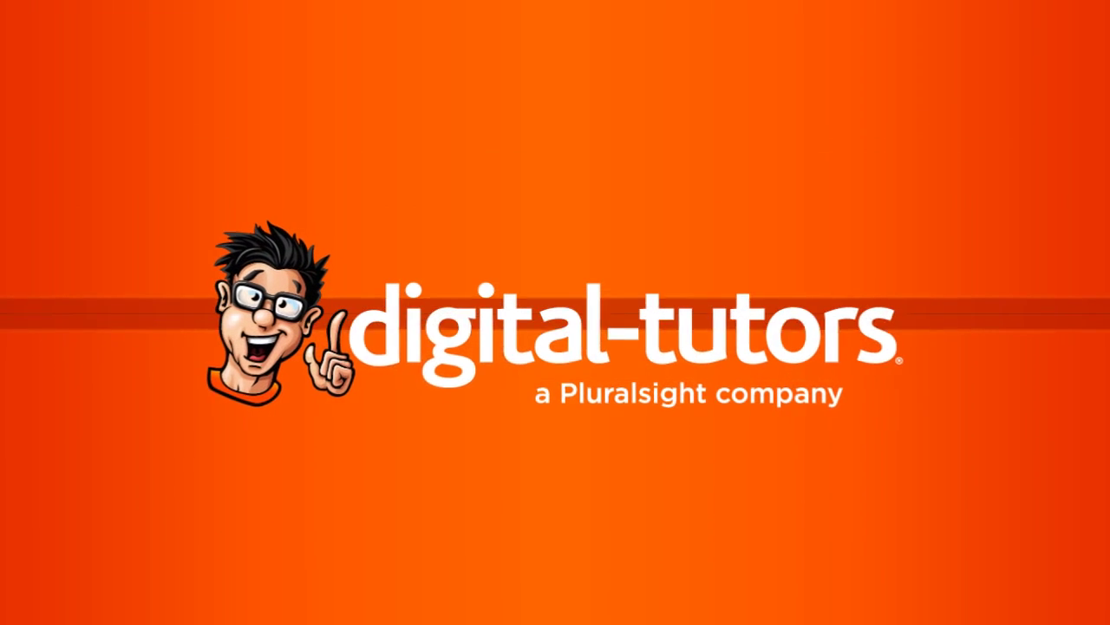